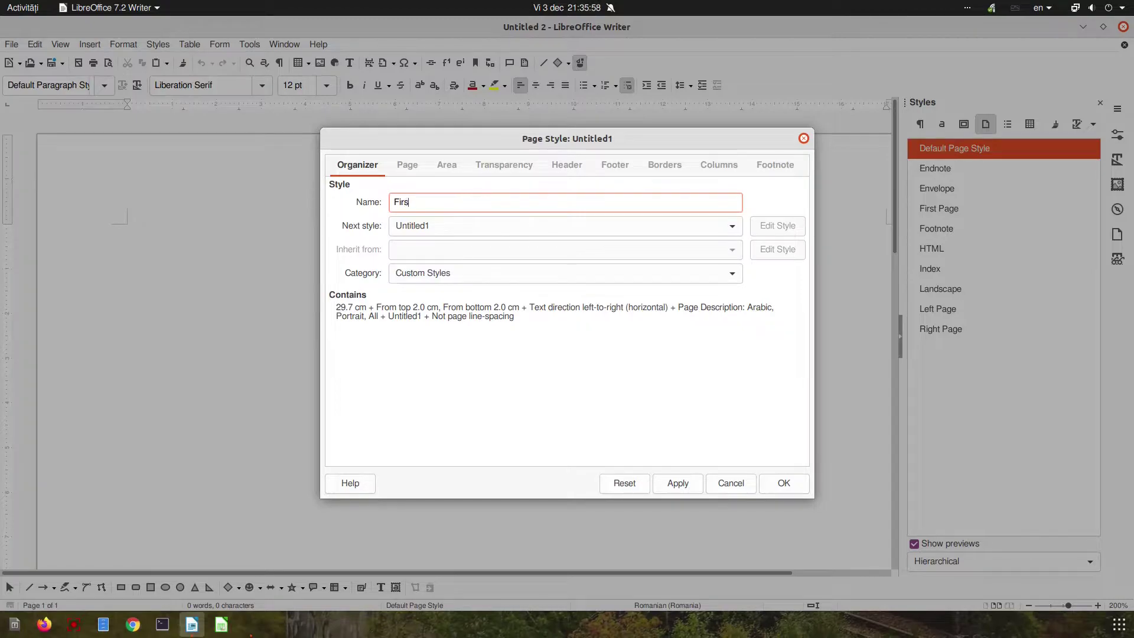
Name the new custom page style MY_first_page.
{"action": "type", "text": "t "}
{"action": "type", "text": "_"}
{"action": "type", "text": "first_page"}
{"action": "key", "text": "Tab"}
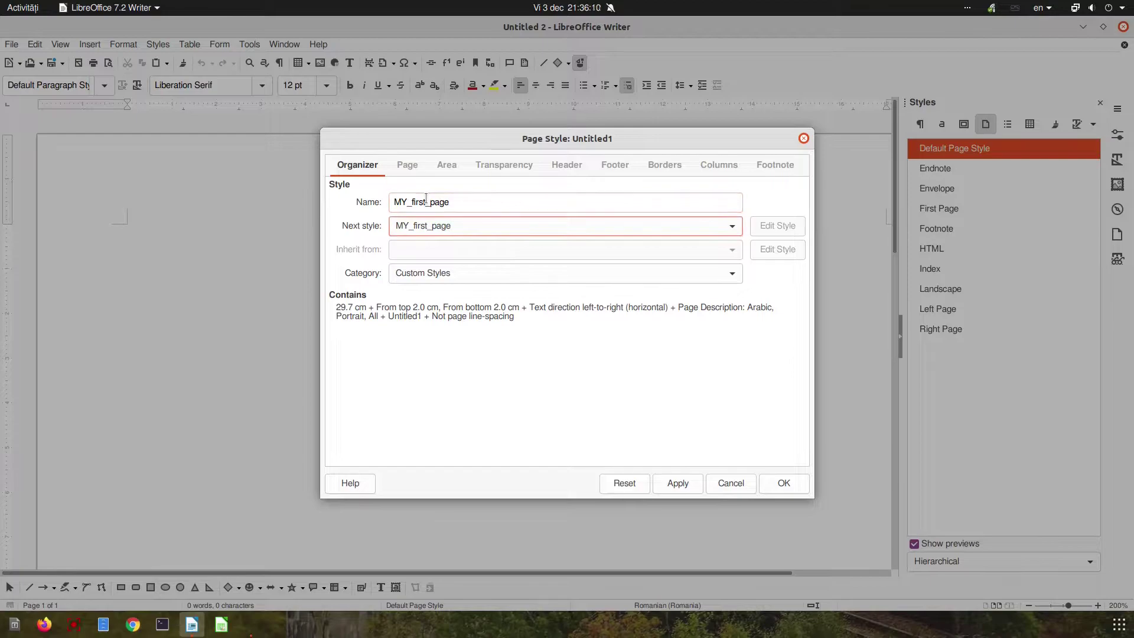
Set the page style's left, right, top and bottom margins and gutter to 3 cm, and choose the Mirrored page layout.
{"action": "left_click", "coordinate": [406, 171]}
{"action": "left_click", "coordinate": [419, 313]}
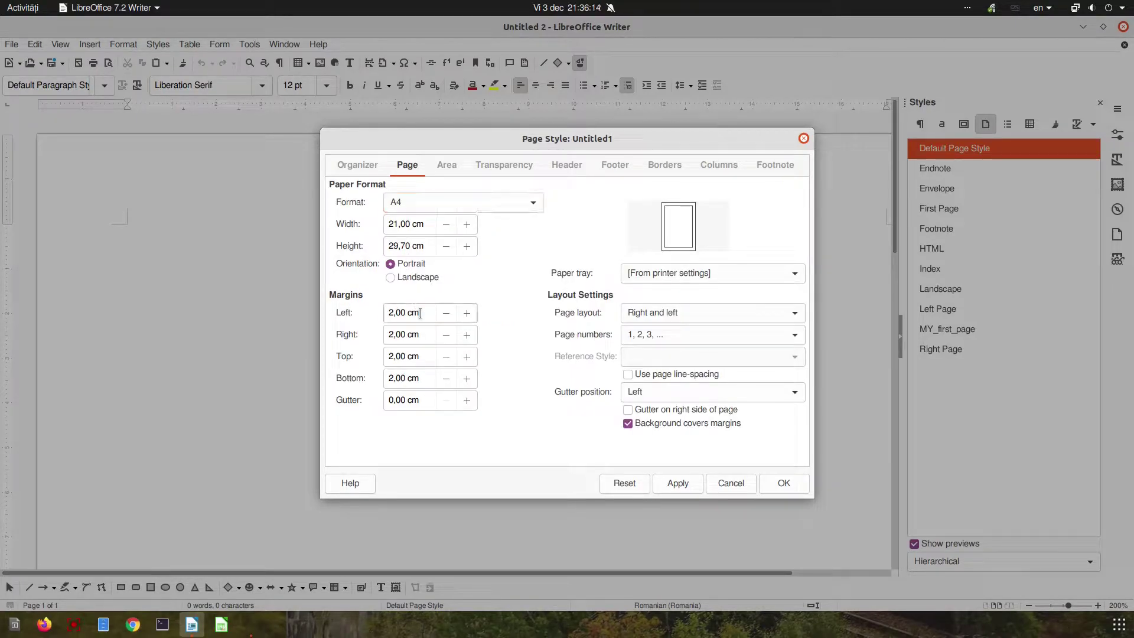
{"action": "key", "text": "3"}
{"action": "key", "text": "Tab"}
{"action": "key", "text": "3"}
{"action": "key", "text": "Tab"}
{"action": "key", "text": "3"}
{"action": "key", "text": "Tab"}
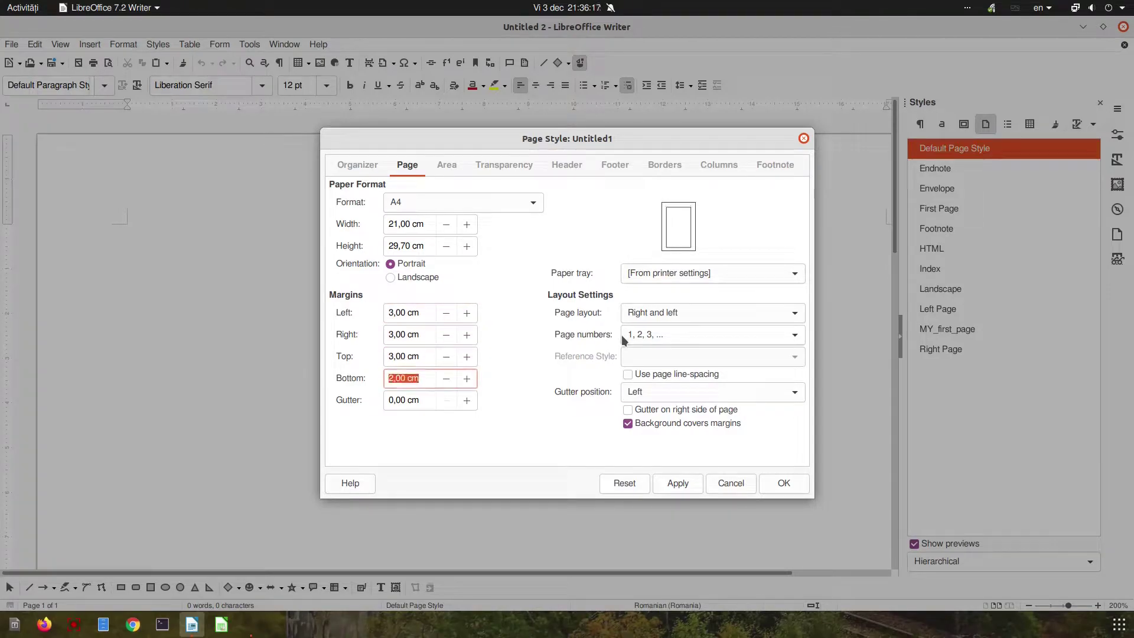
{"action": "key", "text": "3"}
{"action": "key", "text": "Tab"}
{"action": "key", "text": "3"}
{"action": "key", "text": "Tab"}
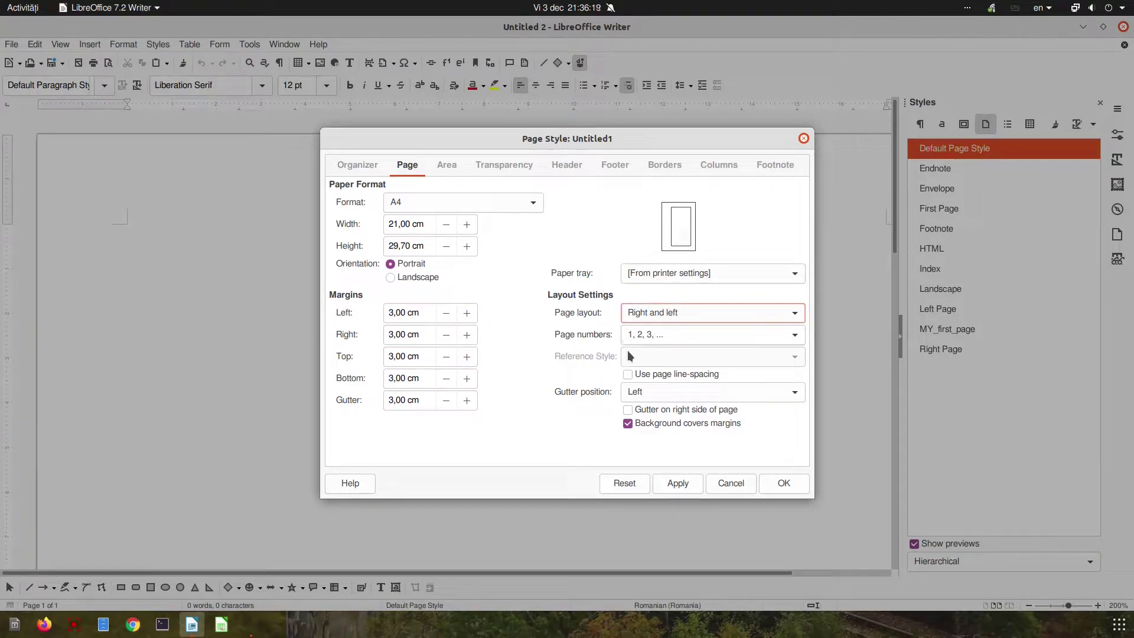
{"action": "left_click", "coordinate": [652, 313]}
{"action": "left_click", "coordinate": [647, 344]}
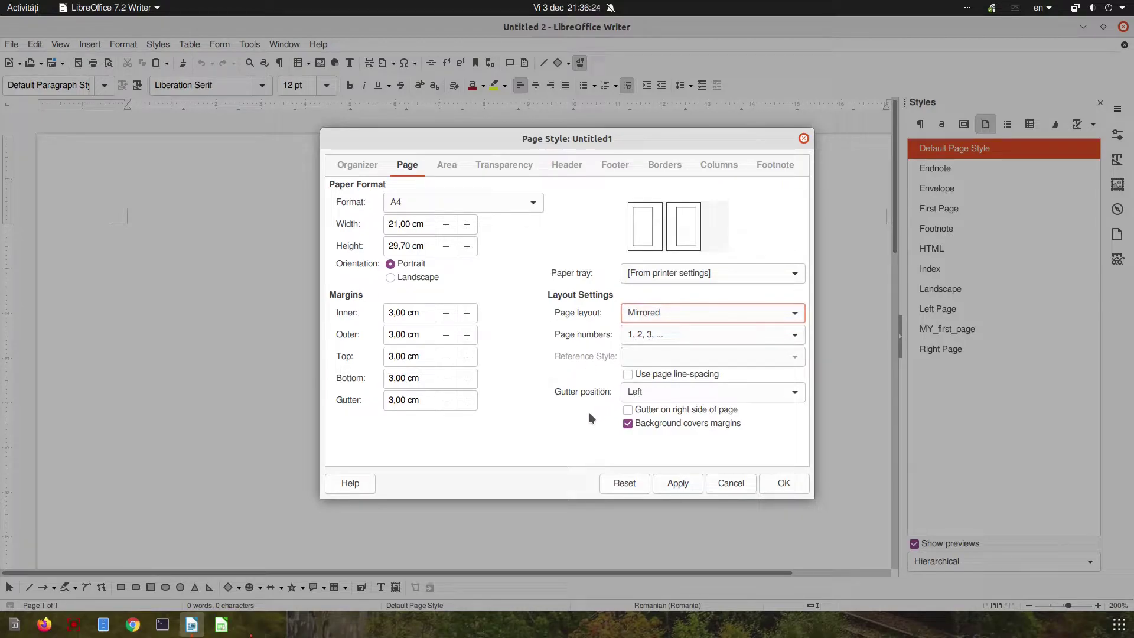
Review the area, transparency, header, footer, border, column and footnote settings, and save the MY_first_page style.
{"action": "left_click", "coordinate": [449, 172]}
{"action": "left_click", "coordinate": [490, 171]}
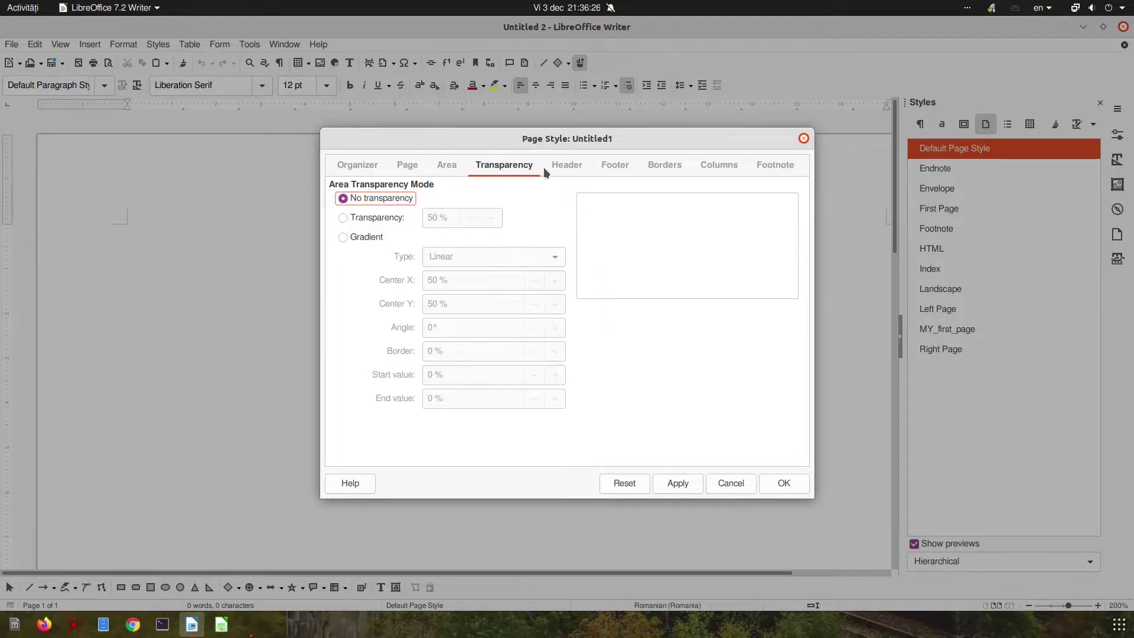
{"action": "left_click", "coordinate": [550, 171]}
{"action": "left_click", "coordinate": [610, 172]}
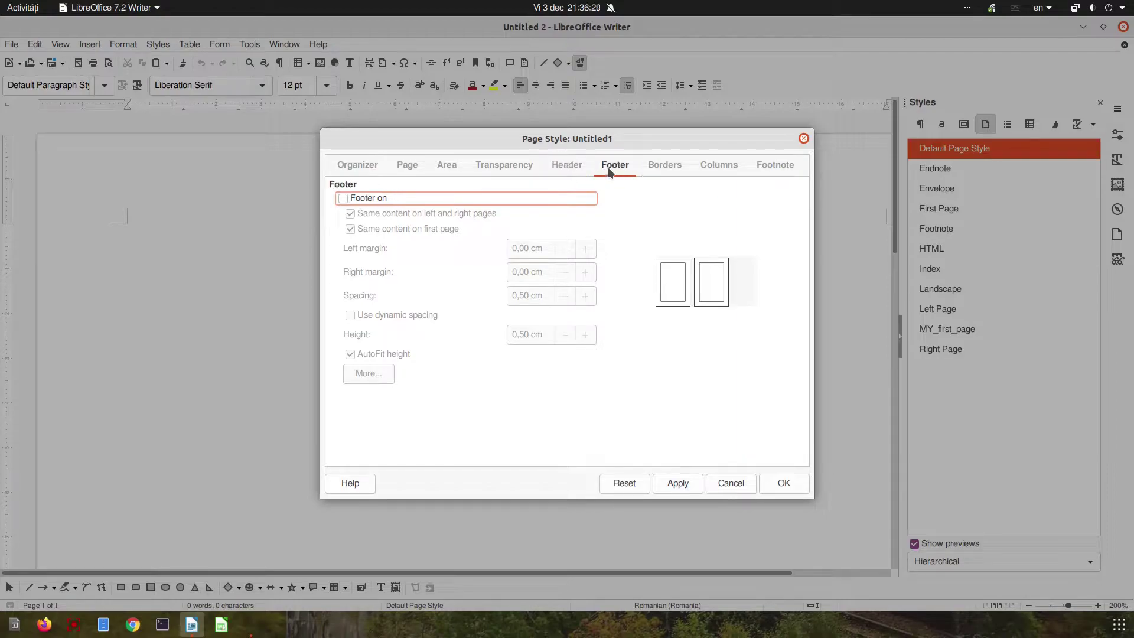
{"action": "left_click", "coordinate": [660, 172]}
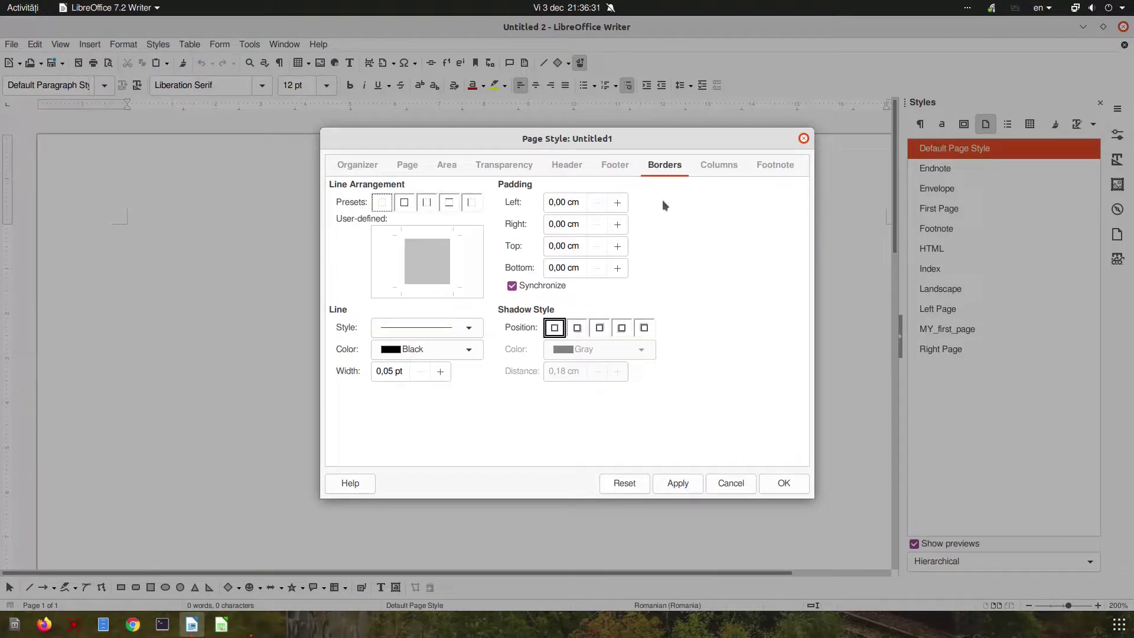
{"action": "left_click", "coordinate": [709, 170]}
{"action": "left_click", "coordinate": [761, 173]}
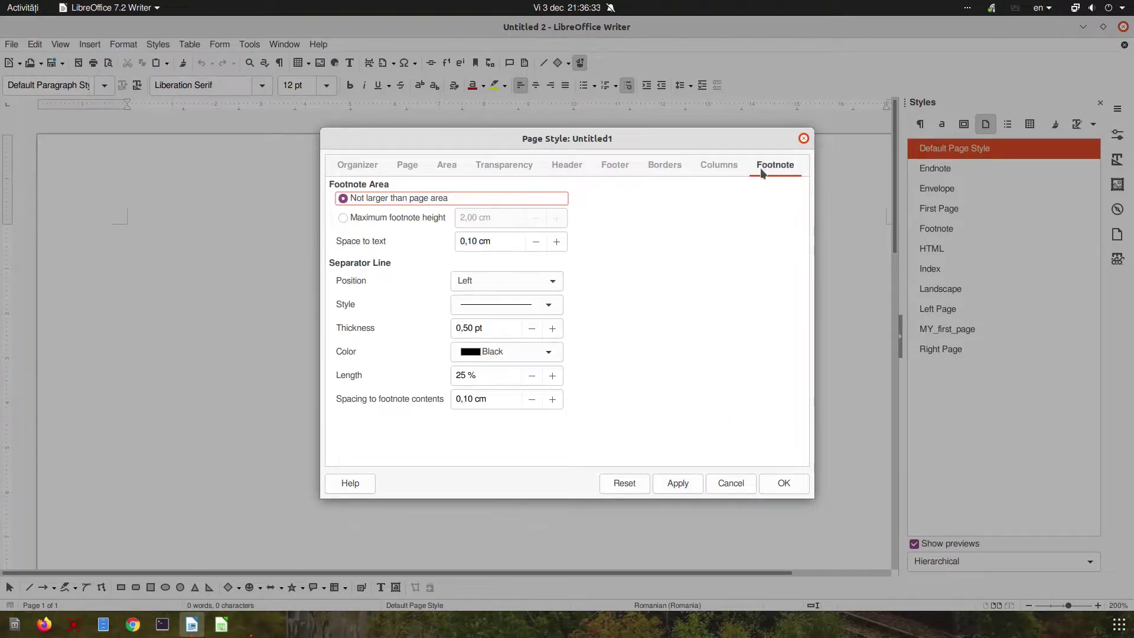
{"action": "left_click", "coordinate": [677, 482]}
{"action": "left_click", "coordinate": [776, 482]}
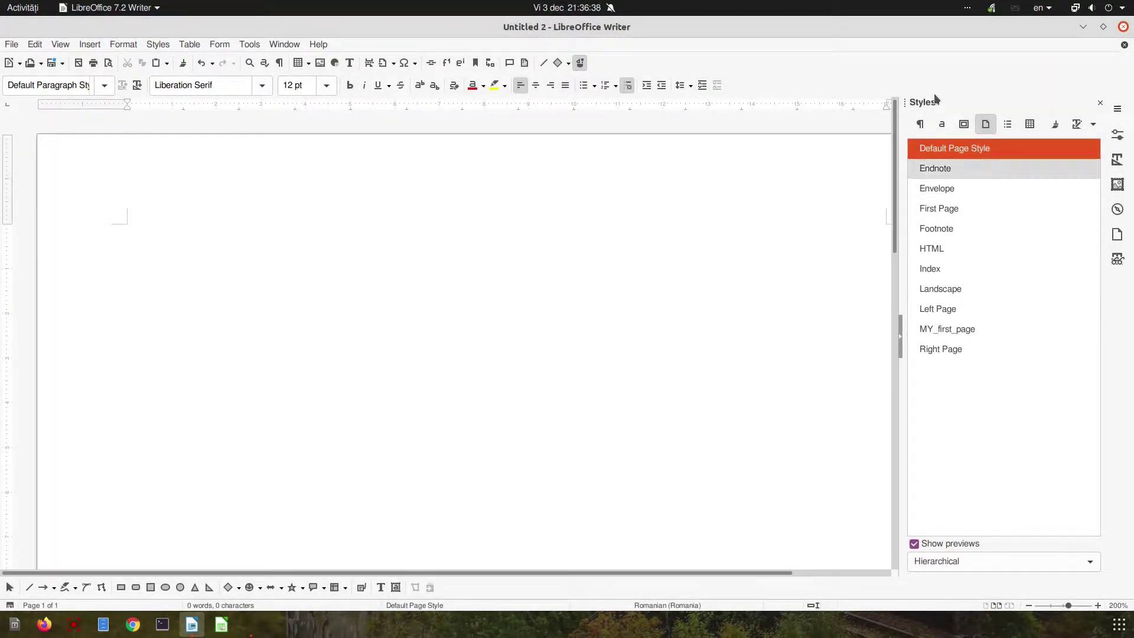
Create another custom page style named MY_next_page.
{"action": "right_click", "coordinate": [941, 148]}
{"action": "left_click", "coordinate": [965, 157]}
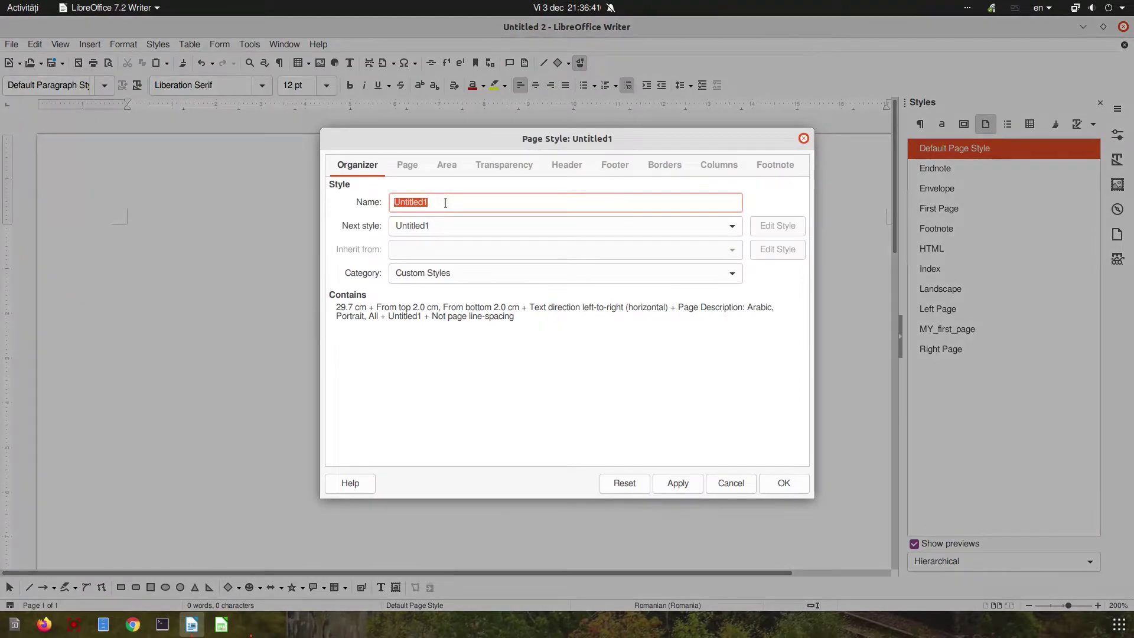
{"action": "type", "text": "My"}
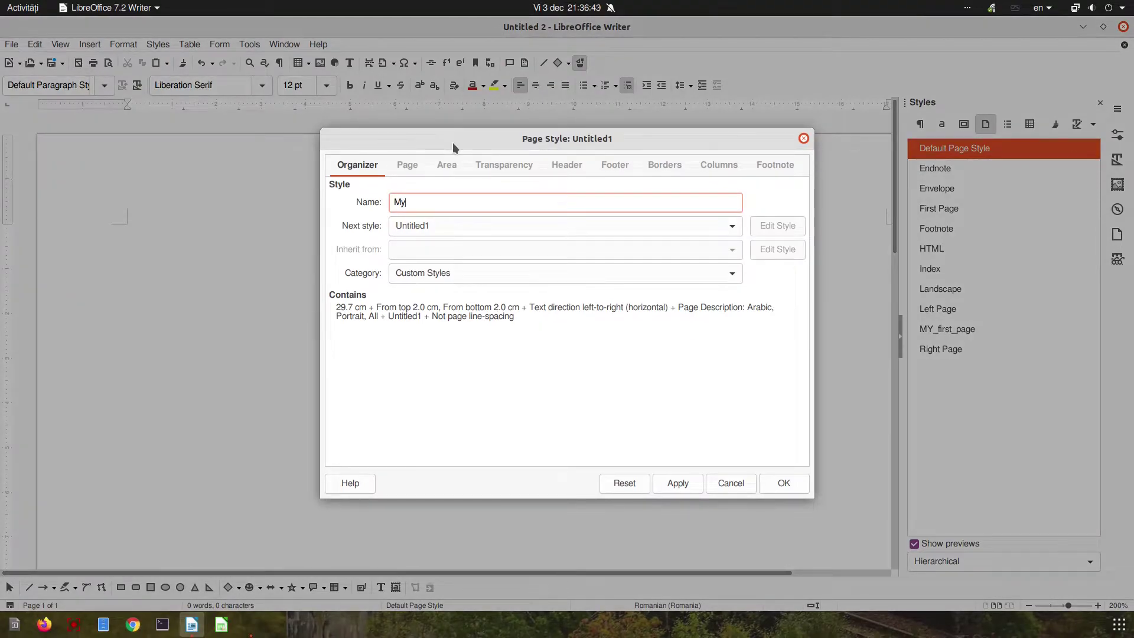
{"action": "key", "text": "BackSpace"}
{"action": "type", "text": "Y_seco"}
{"action": "key", "text": "BackSpace"}
{"action": "key", "text": "BackSpace"}
{"action": "key", "text": "BackSpace"}
{"action": "key", "text": "BackSpace"}
{"action": "type", "text": "next_page"}
{"action": "key", "text": "Tab"}
Set the left, right, top and bottom margins of MY_next_page to 3 cm.
{"action": "left_click", "coordinate": [407, 165]}
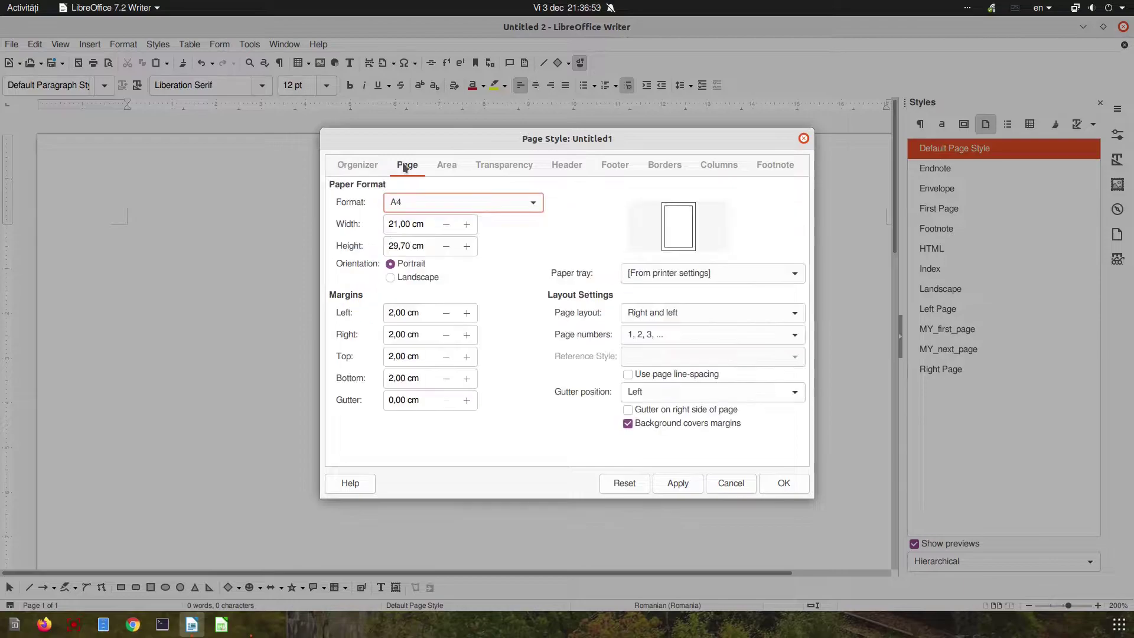
{"action": "left_click_drag", "start_coordinate": [418, 313], "coordinate": [383, 310]}
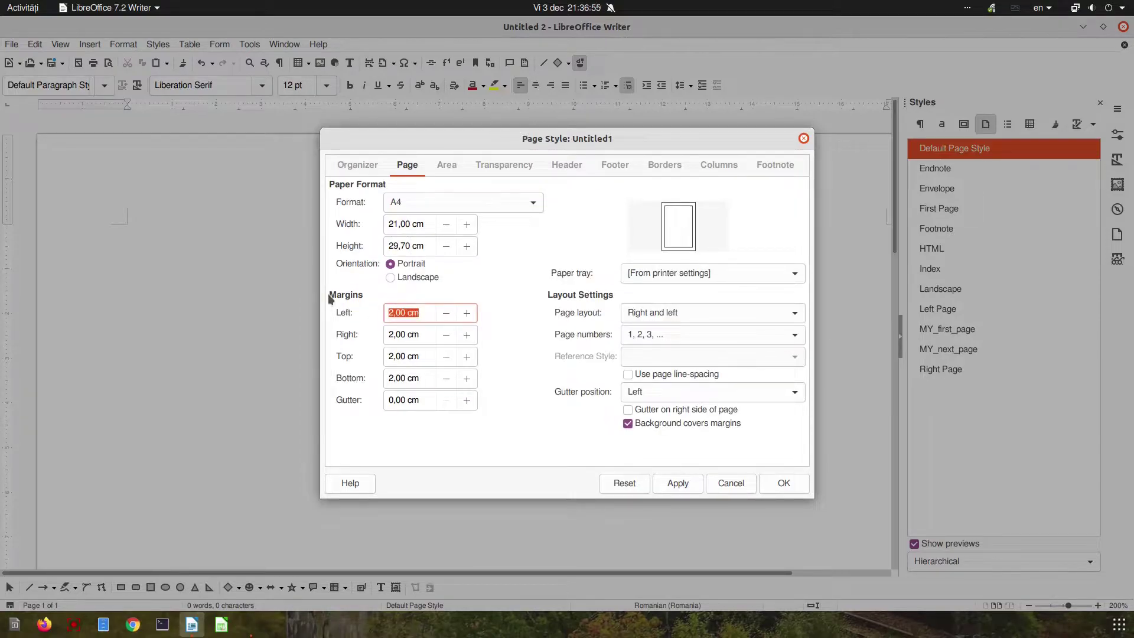
{"action": "type", "text": "3"}
{"action": "key", "text": "Tab"}
{"action": "type", "text": "3"}
{"action": "key", "text": "Tab"}
{"action": "type", "text": "3"}
{"action": "key", "text": "Tab"}
{"action": "type", "text": "3"}
{"action": "key", "text": "Tab"}
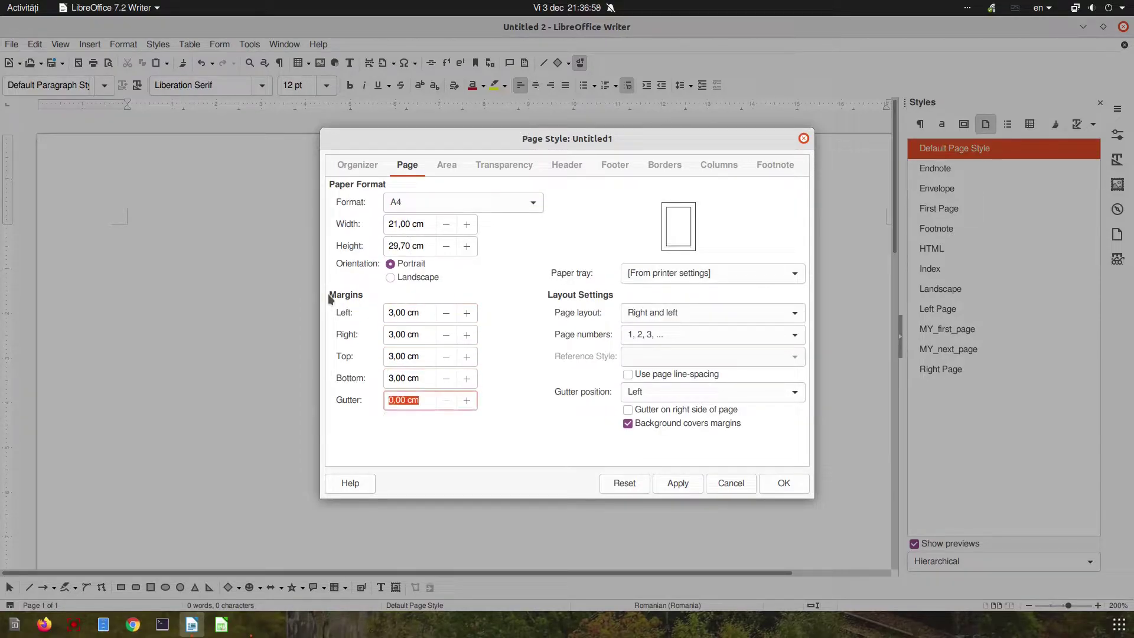
Set the left, right, top and bottom margins of MY_next_page to 2 cm.
{"action": "key", "text": "shift+Tab"}
{"action": "key", "text": "shift+Tab"}
{"action": "key", "text": "shift+Tab"}
{"action": "key", "text": "shift+Tab"}
{"action": "type", "text": "2"}
{"action": "key", "text": "Tab"}
{"action": "type", "text": "2"}
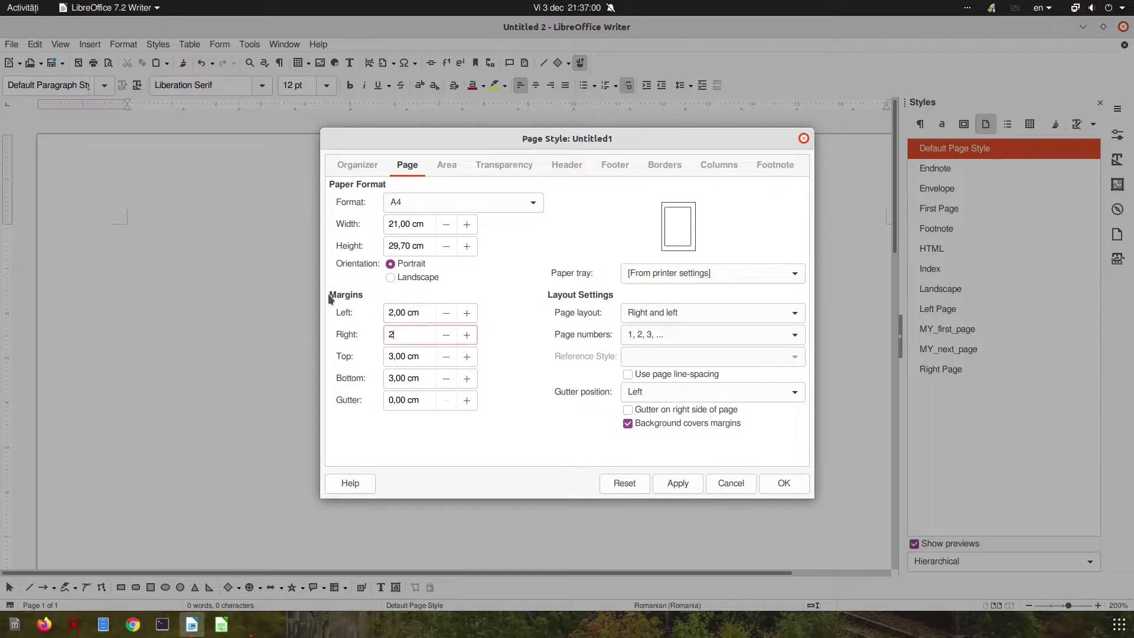
{"action": "key", "text": "Tab"}
{"action": "type", "text": "2"}
{"action": "key", "text": "Tab"}
{"action": "type", "text": "2"}
{"action": "key", "text": "Tab"}
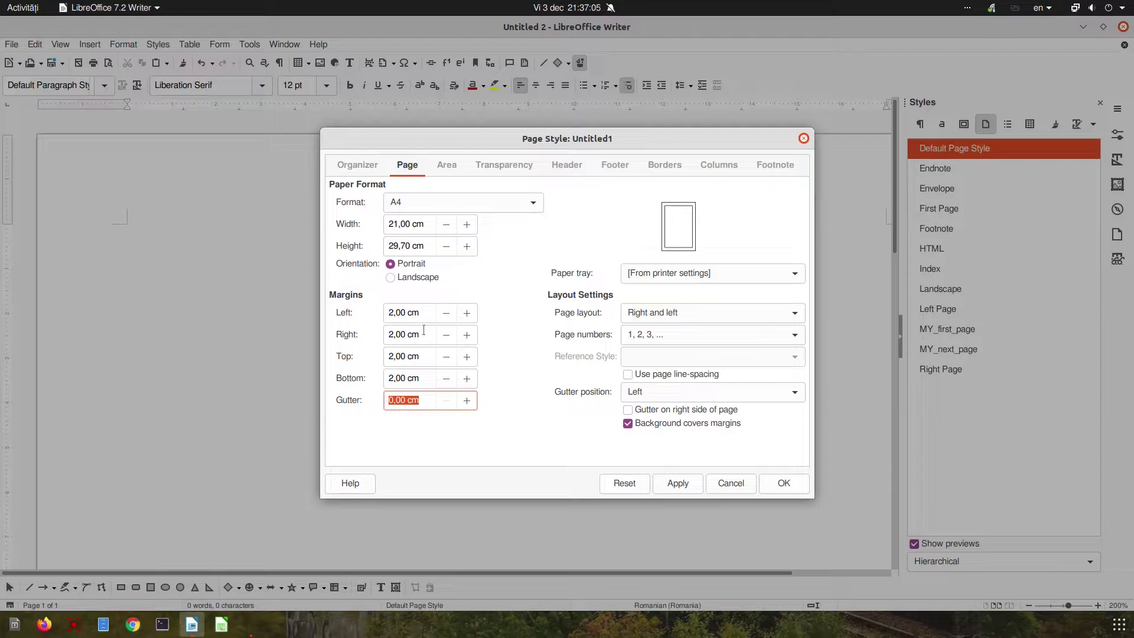
{"action": "left_click_drag", "start_coordinate": [423, 330], "coordinate": [387, 334]}
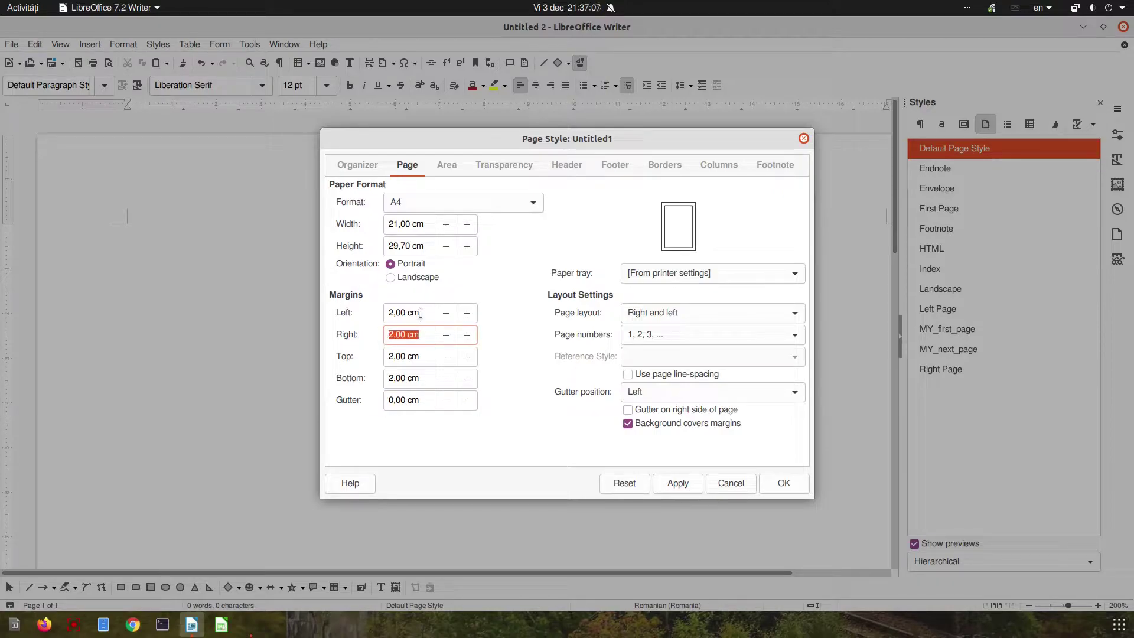
Set all four margins and the gutter of MY_next_page to 3 cm, and choose the Mirrored page layout.
{"action": "triple_click", "coordinate": [421, 312]}
{"action": "type", "text": "3"}
{"action": "key", "text": "Tab"}
{"action": "type", "text": "3"}
{"action": "key", "text": "Tab"}
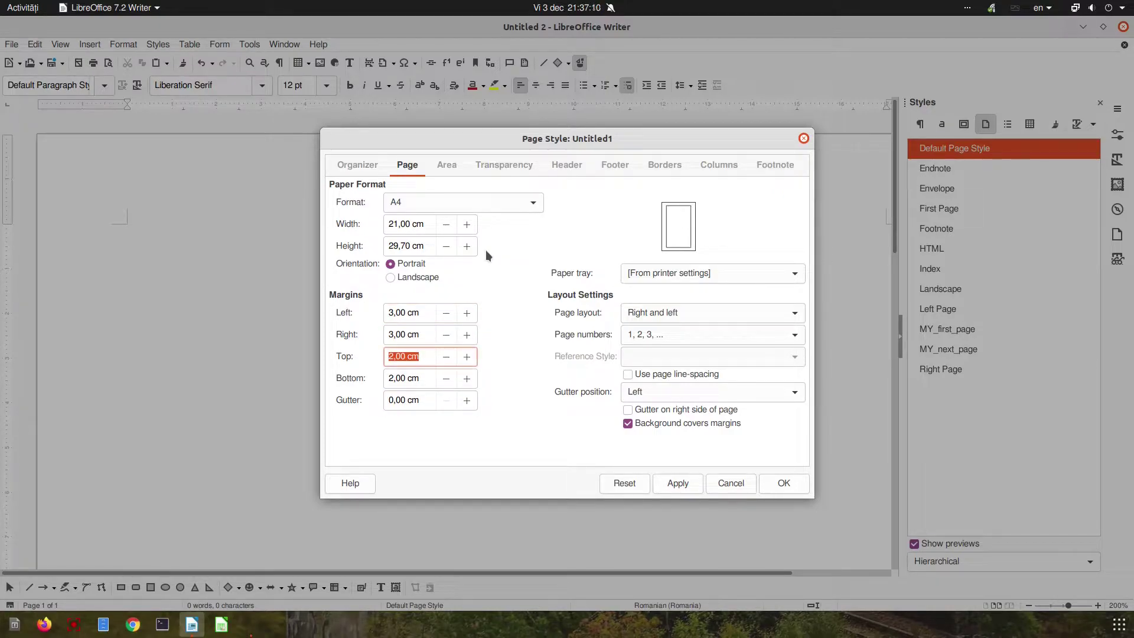
{"action": "type", "text": "3"}
{"action": "key", "text": "Tab"}
{"action": "type", "text": "3"}
{"action": "key", "text": "Tab"}
{"action": "type", "text": "3"}
{"action": "key", "text": "Tab"}
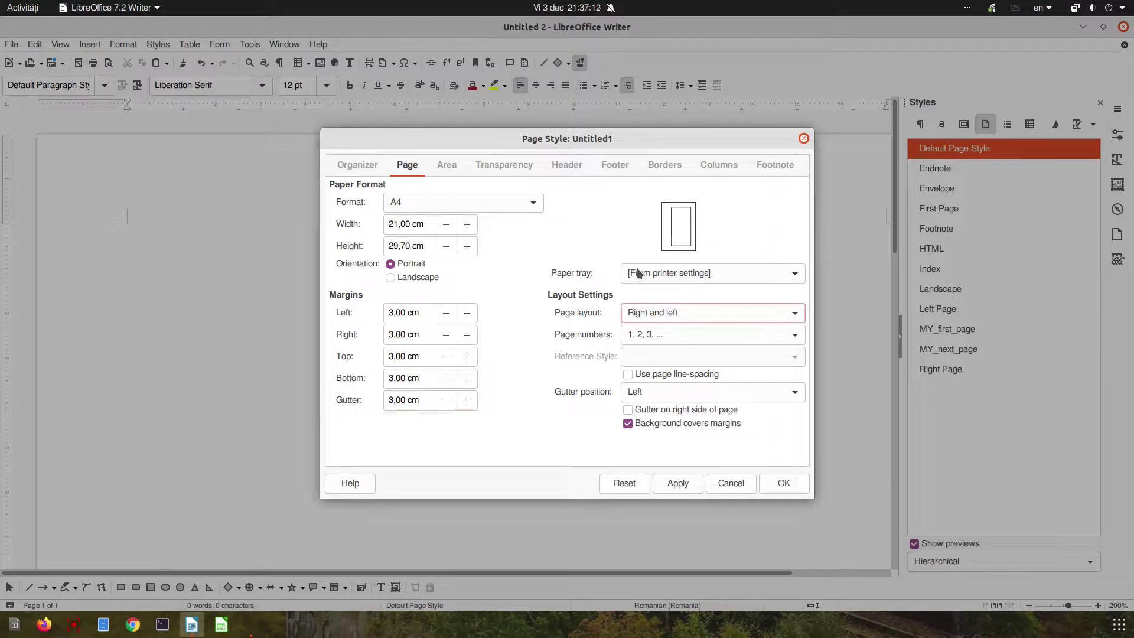
{"action": "left_click", "coordinate": [659, 317]}
{"action": "left_click", "coordinate": [658, 339]}
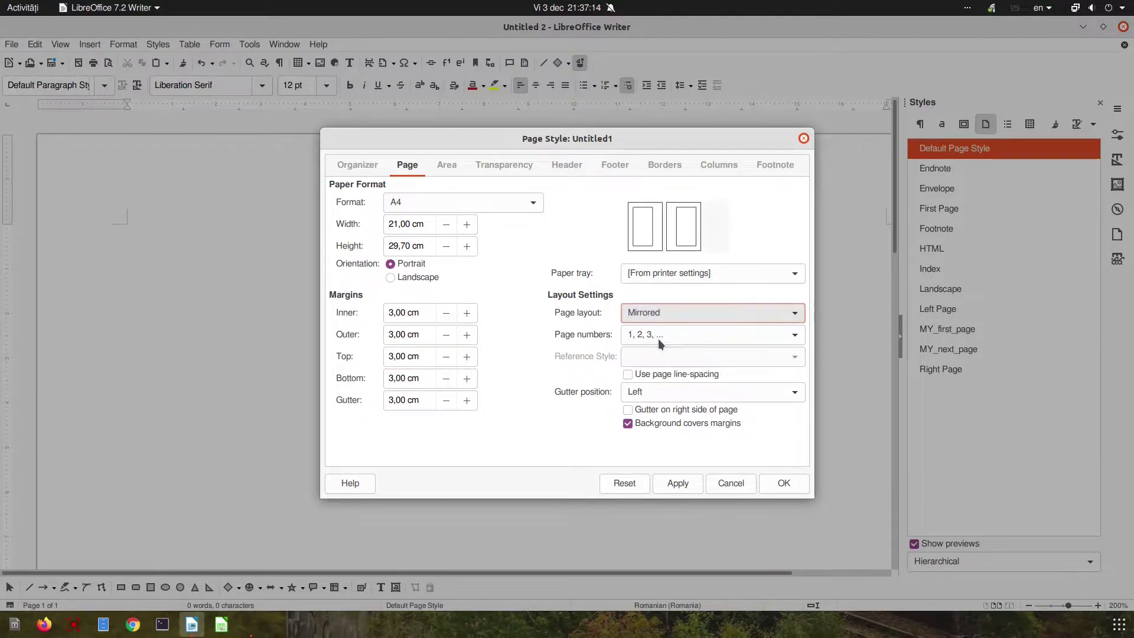
Turn on the header for MY_next_page and set its left margin to 2 cm.
{"action": "left_click", "coordinate": [452, 170]}
{"action": "left_click", "coordinate": [498, 165]}
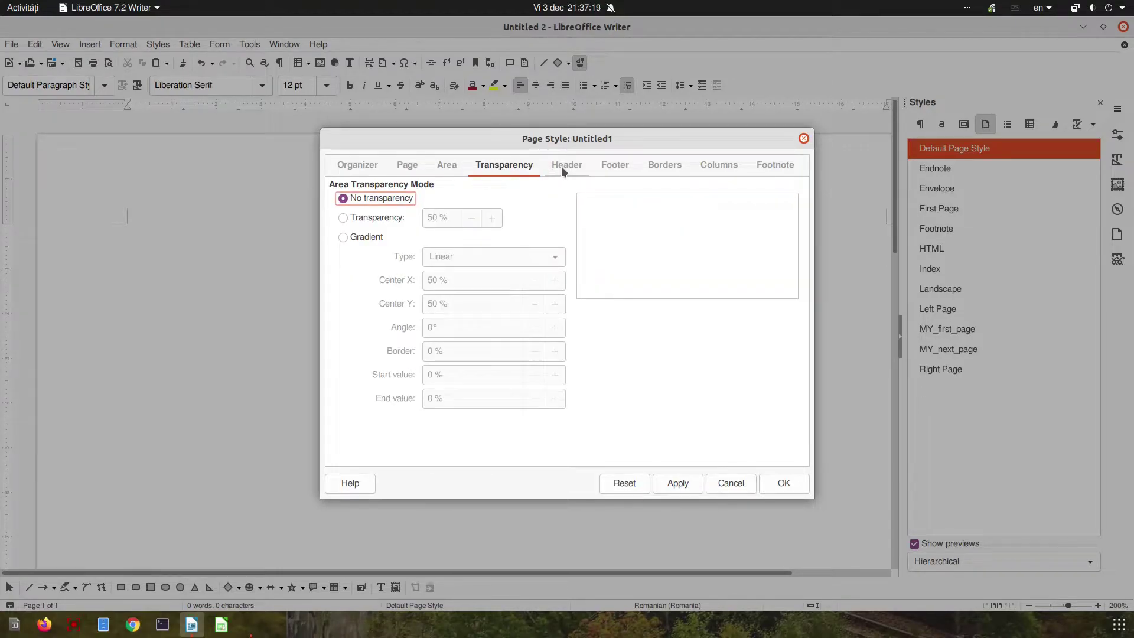
{"action": "left_click", "coordinate": [561, 165]}
{"action": "left_click", "coordinate": [377, 199]}
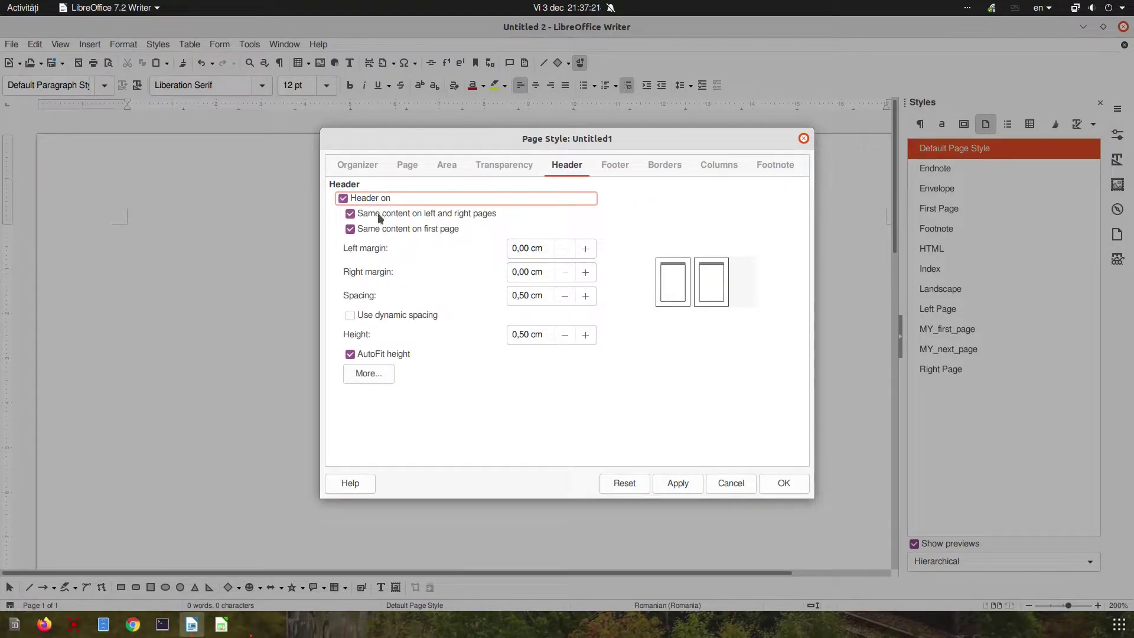
{"action": "left_click", "coordinate": [549, 251]}
{"action": "type", "text": "2"}
{"action": "key", "text": "Tab"}
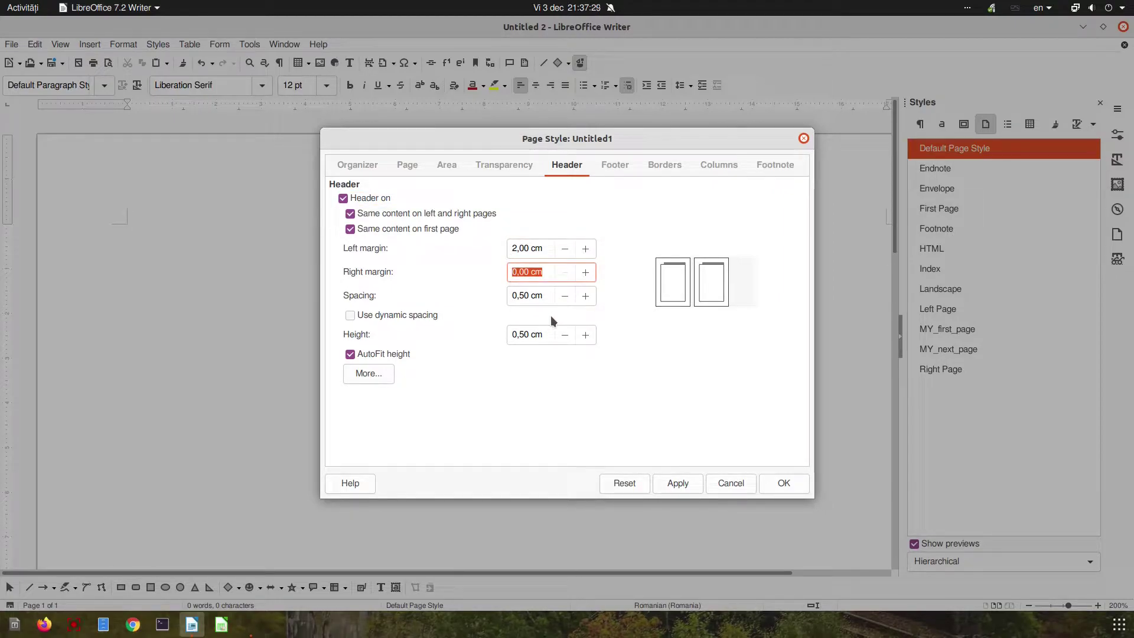
Give the header a solid light gray background (hex cccccc) and save the page style.
{"action": "left_click", "coordinate": [384, 373]}
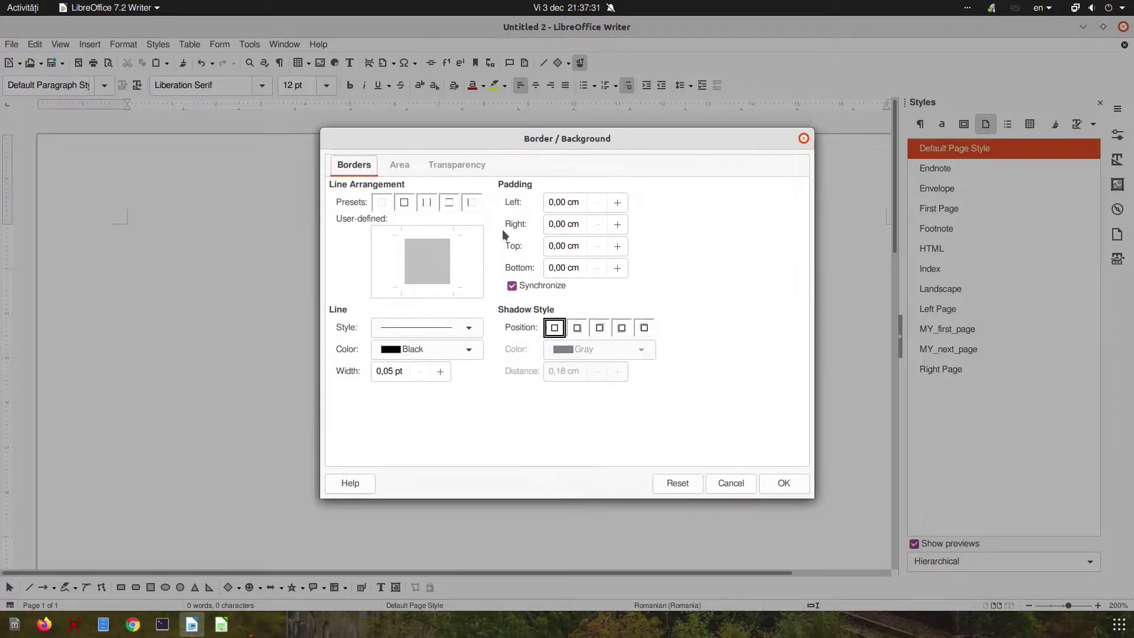
{"action": "left_click", "coordinate": [399, 165]}
{"action": "left_click", "coordinate": [457, 192]}
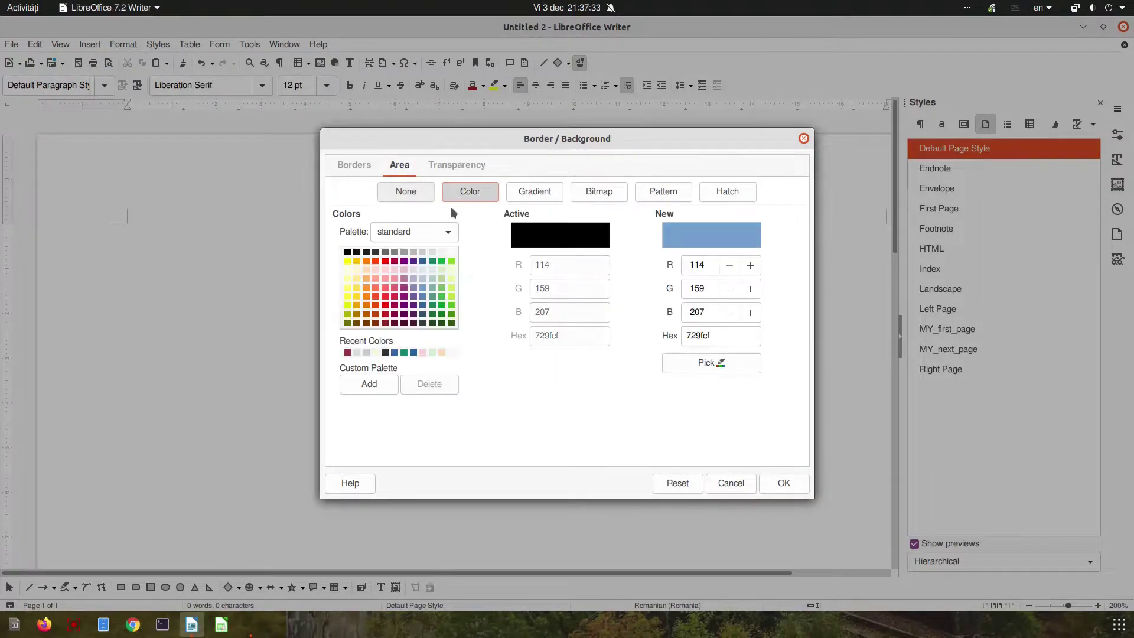
{"action": "left_click", "coordinate": [433, 252]}
{"action": "left_click", "coordinate": [423, 252]}
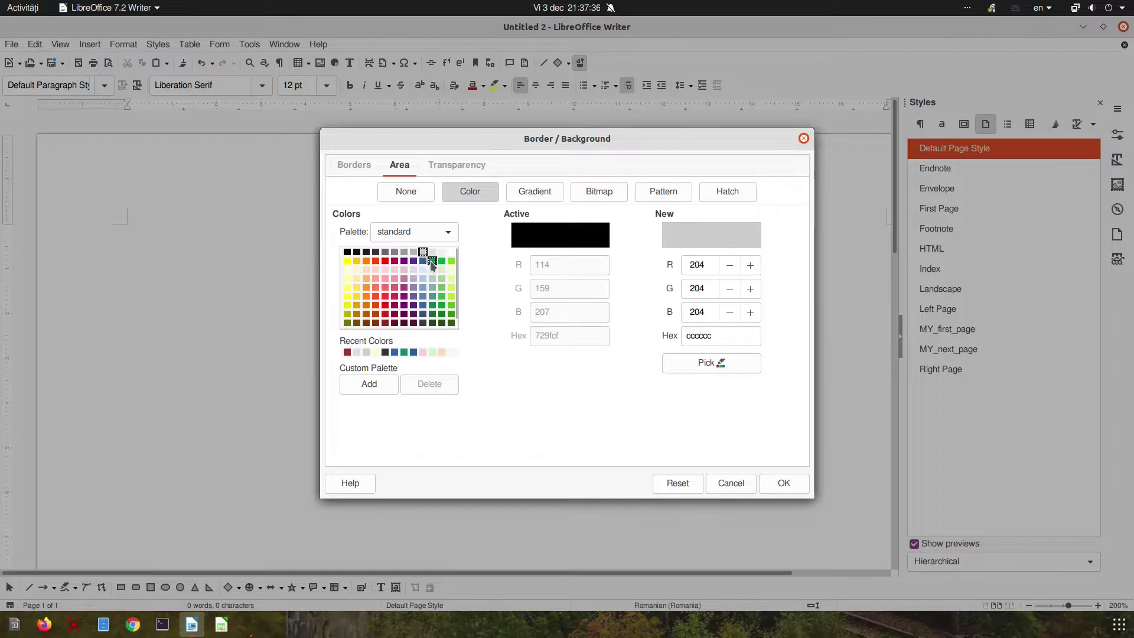
{"action": "left_click", "coordinate": [783, 482]}
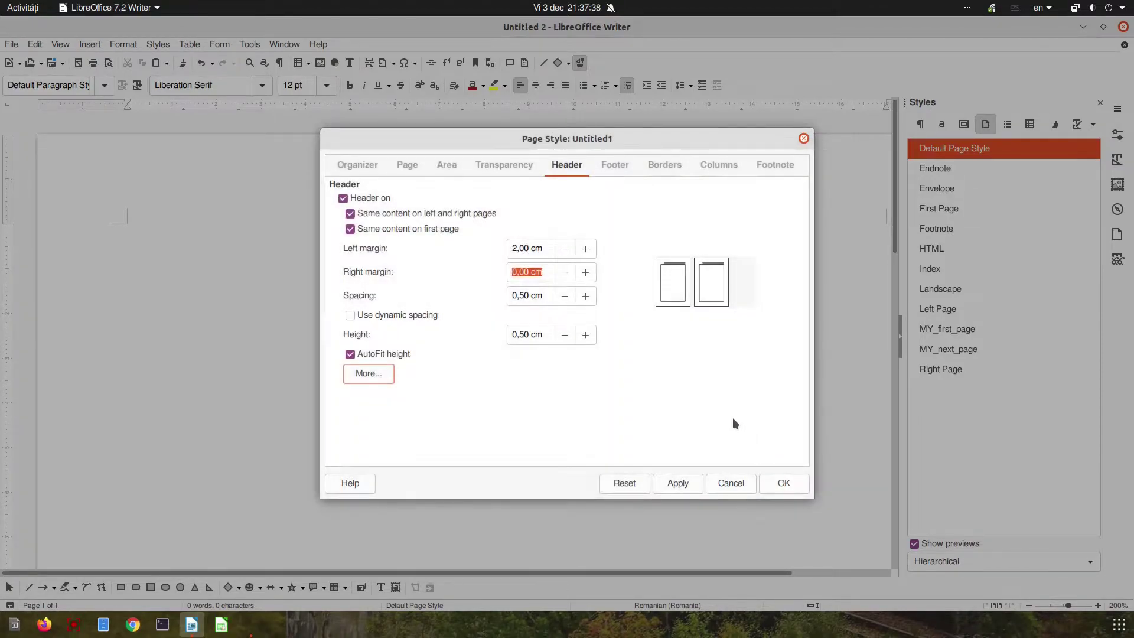
{"action": "left_click", "coordinate": [783, 482]}
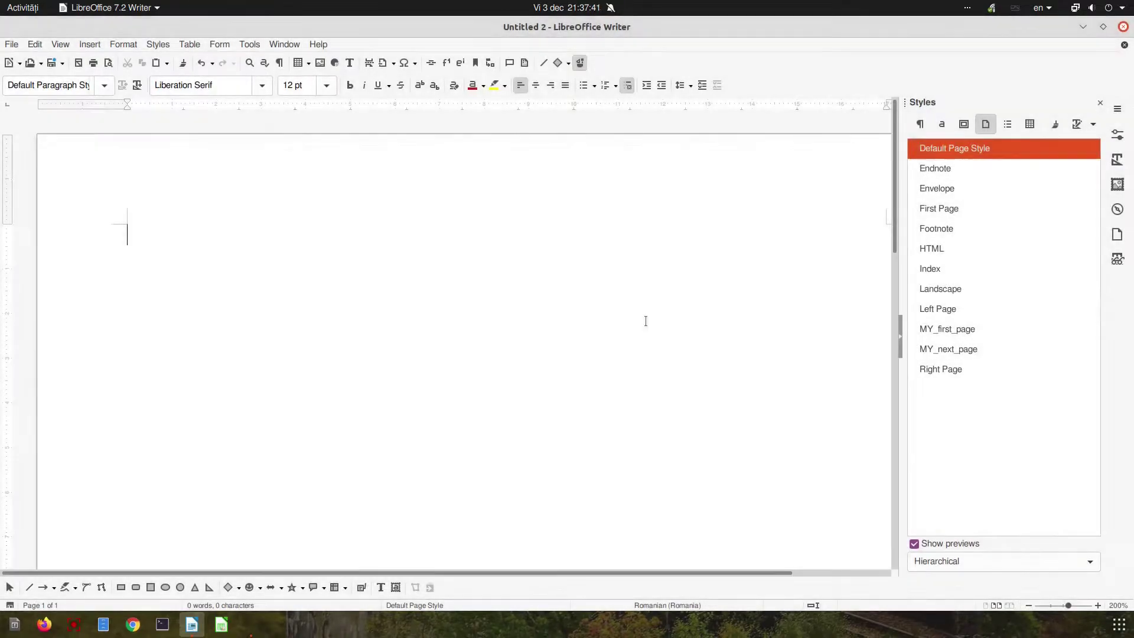
Enter "My book" and "About this book" as two separate lines at the start of the document.
{"action": "scroll", "coordinate": [410, 271], "scroll_direction": "down", "scroll_amount": 4}
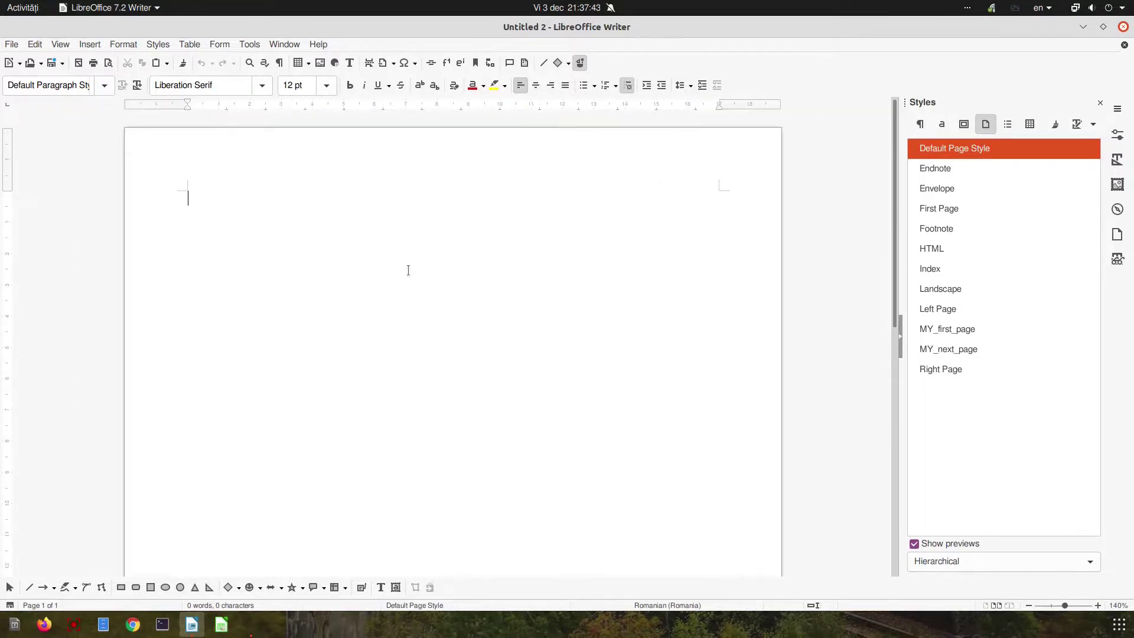
{"action": "type", "text": "My book"}
{"action": "type", "text": "About this "}
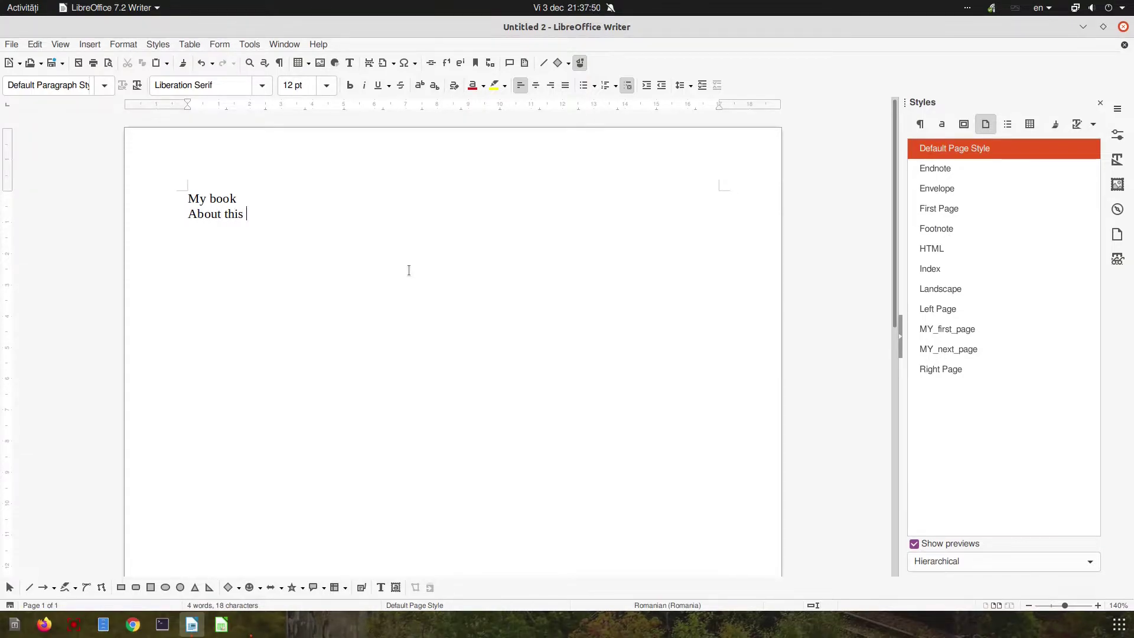
{"action": "type", "text": "book"}
Insert three filler text paragraphs below the two lines using the AutoText entry Dt.
{"action": "type", "text": "Dt"}
{"action": "key", "text": "F3"}
{"action": "type", "text": "Dt"}
{"action": "key", "text": "F3"}
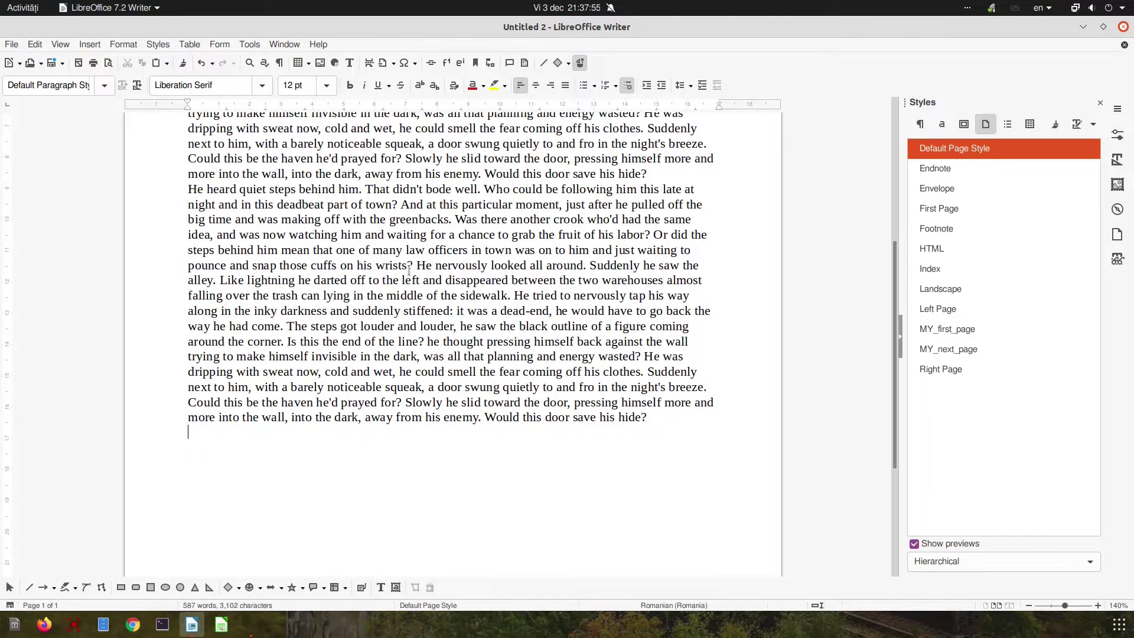
{"action": "key", "text": "F3"}
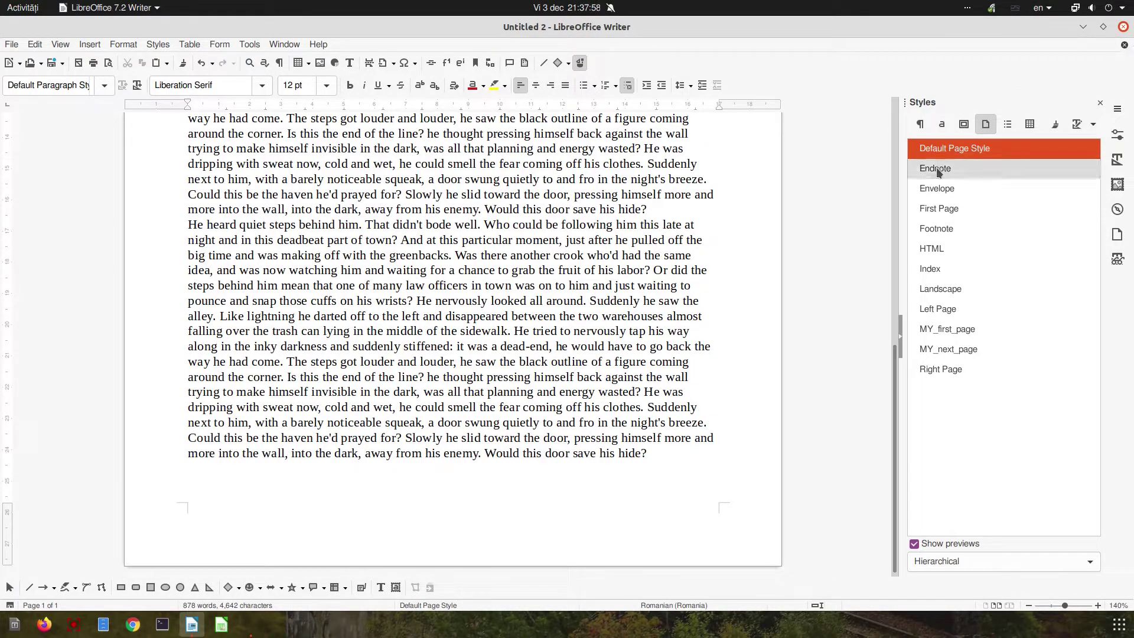
Create a new paragraph style named My_title that inherits from Heading 1.
{"action": "left_click", "coordinate": [920, 124]}
{"action": "scroll", "coordinate": [542, 222], "scroll_direction": "up", "scroll_amount": 7}
{"action": "scroll", "coordinate": [541, 222], "scroll_direction": "up", "scroll_amount": 2}
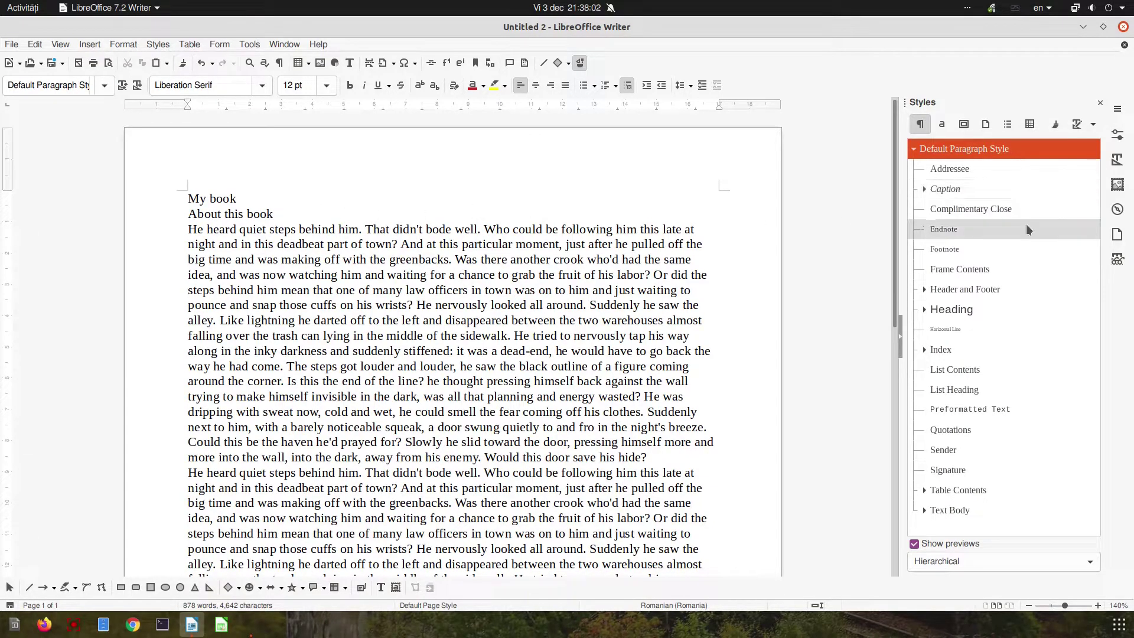
{"action": "left_click", "coordinate": [925, 309]}
{"action": "right_click", "coordinate": [974, 349]}
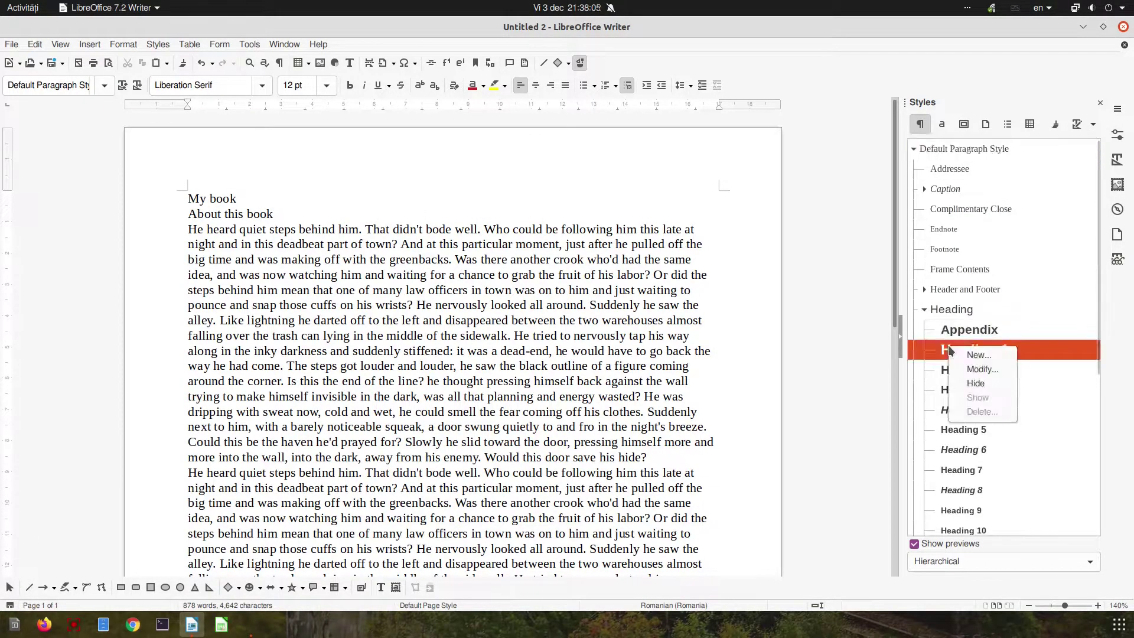
{"action": "key", "text": "Escape"}
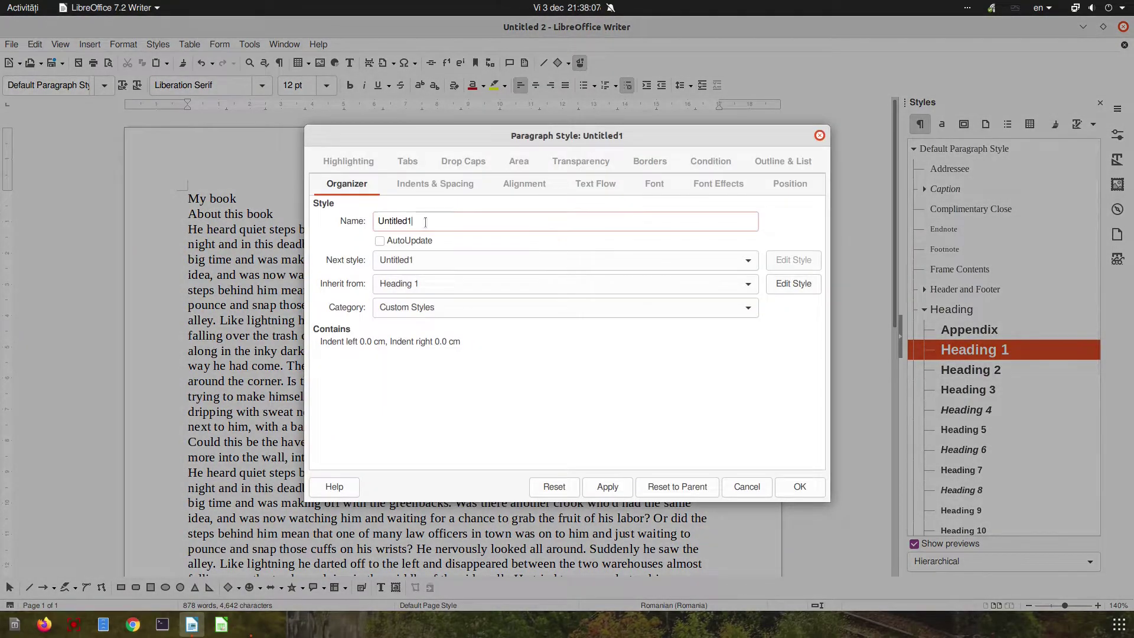
{"action": "key", "text": "ctrl+a"}
{"action": "type", "text": "M"}
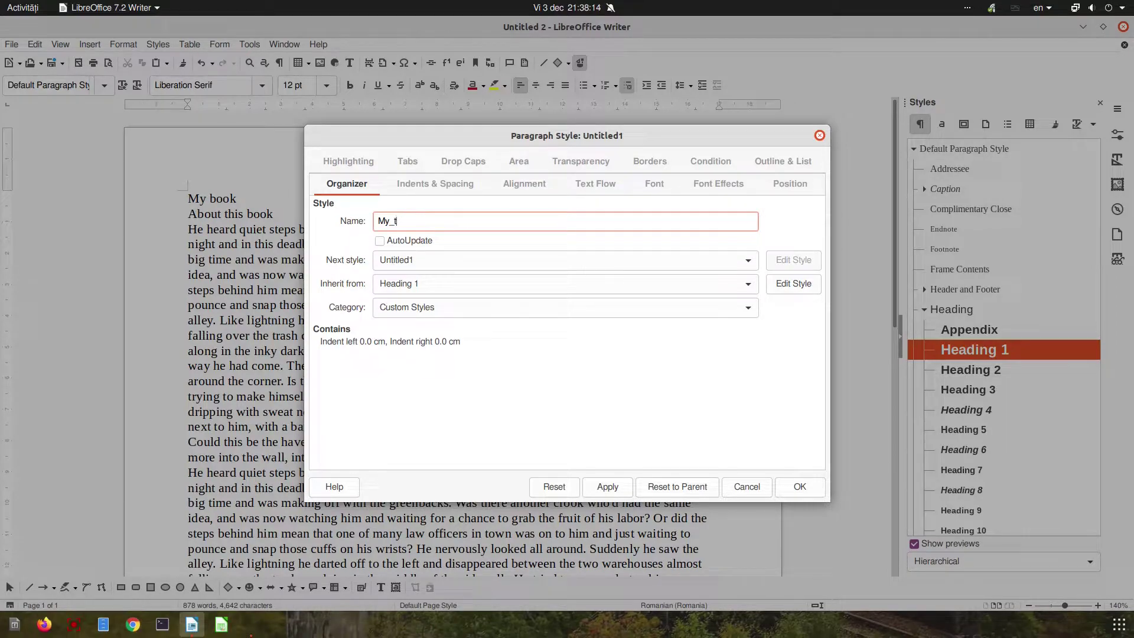
{"action": "right_click", "coordinate": [415, 225]}
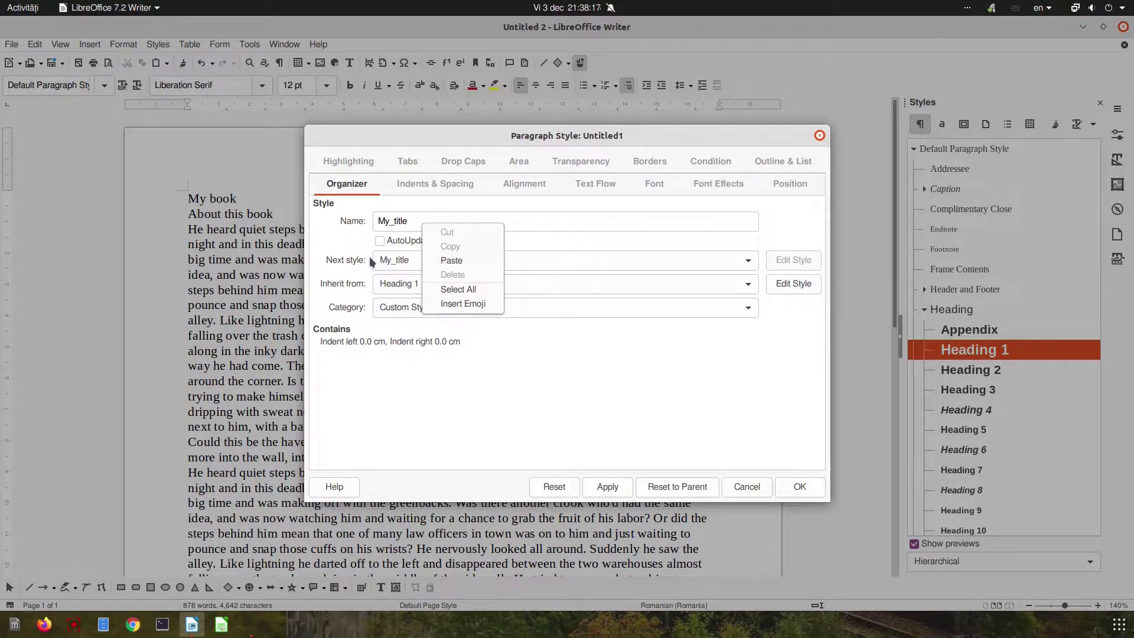
{"action": "left_click", "coordinate": [463, 345]}
Set the My_title style's spacing to 0,5 cm above and 0,2 cm below the paragraph.
{"action": "left_click", "coordinate": [427, 188]}
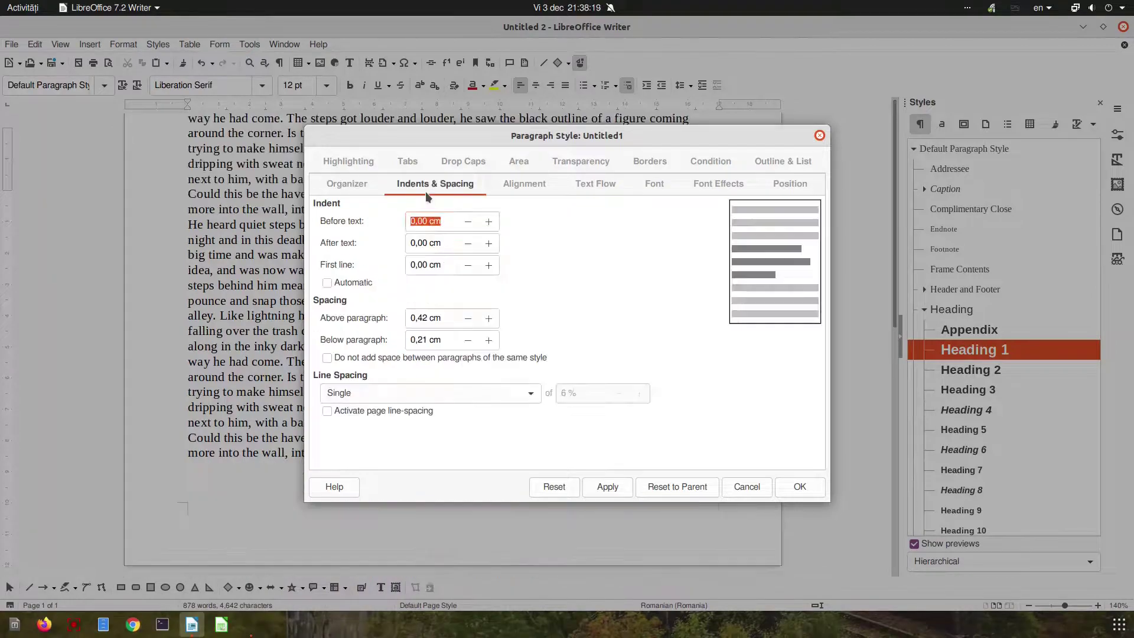
{"action": "left_click", "coordinate": [442, 318]}
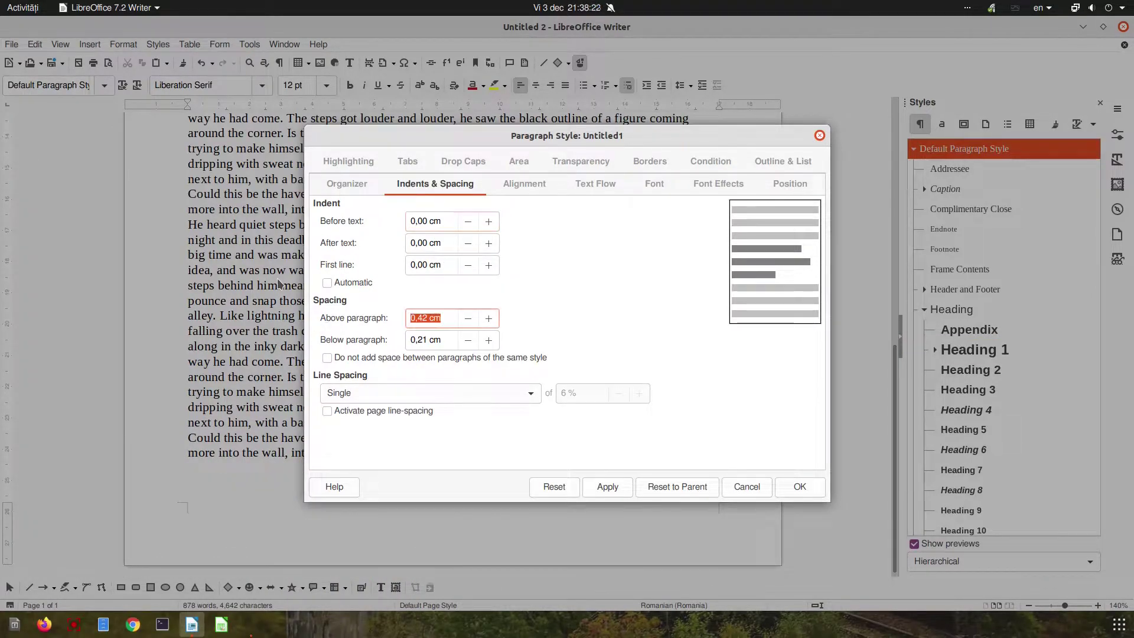
{"action": "type", "text": "0,5"}
{"action": "key", "text": "Tab"}
{"action": "type", "text": "0,2"}
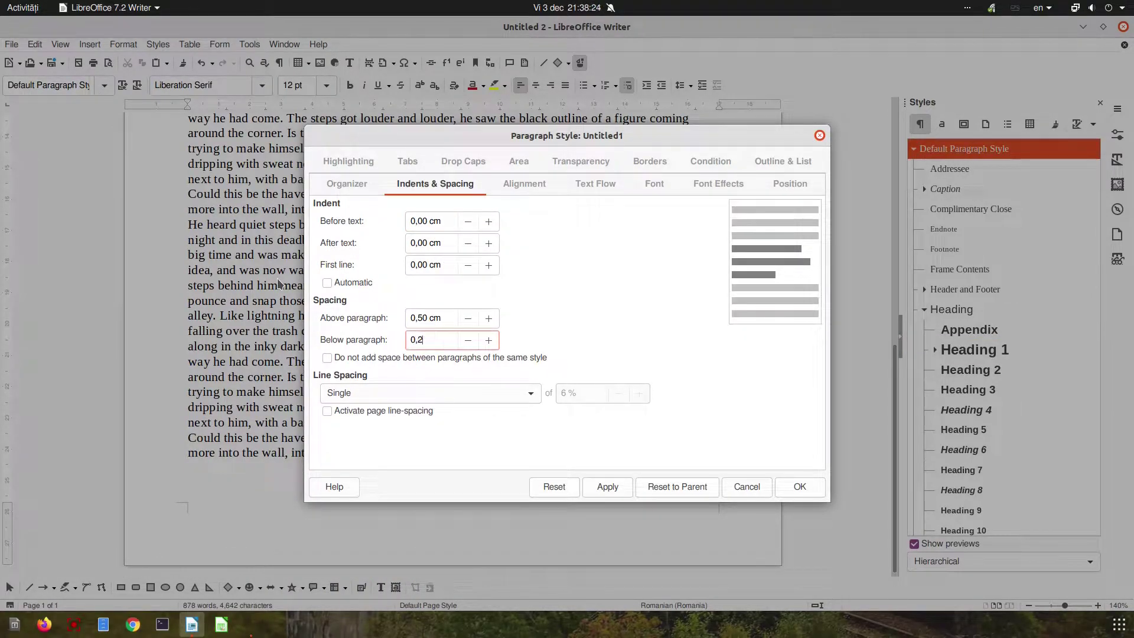
{"action": "key", "text": "Tab"}
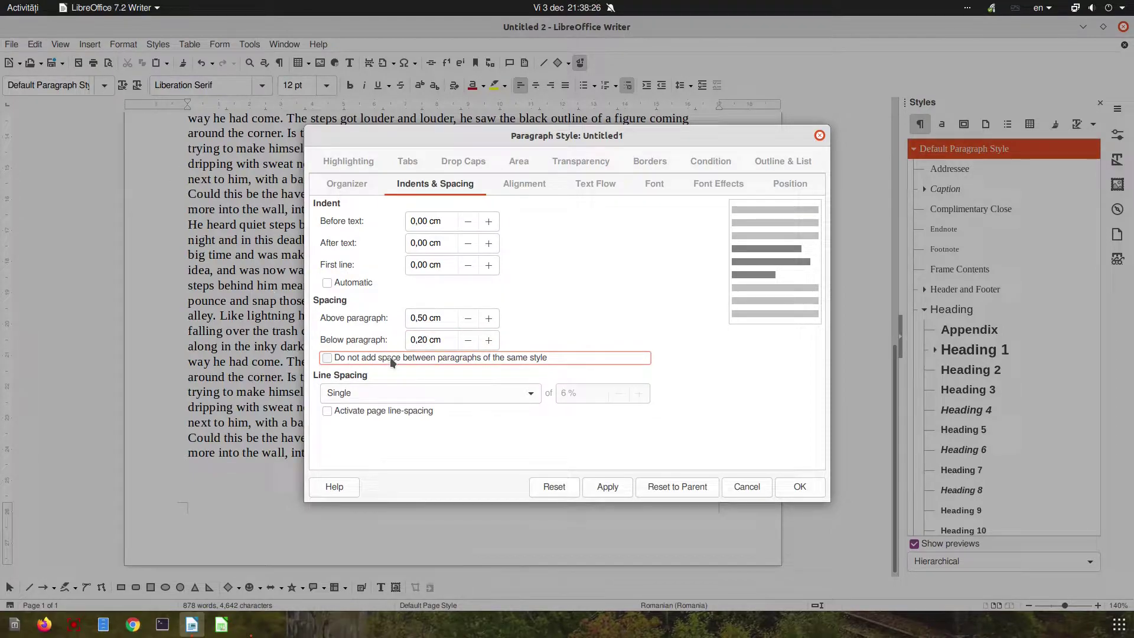
Set the My_title font color to the custom hex value 933634 and save the style.
{"action": "left_click", "coordinate": [525, 188]}
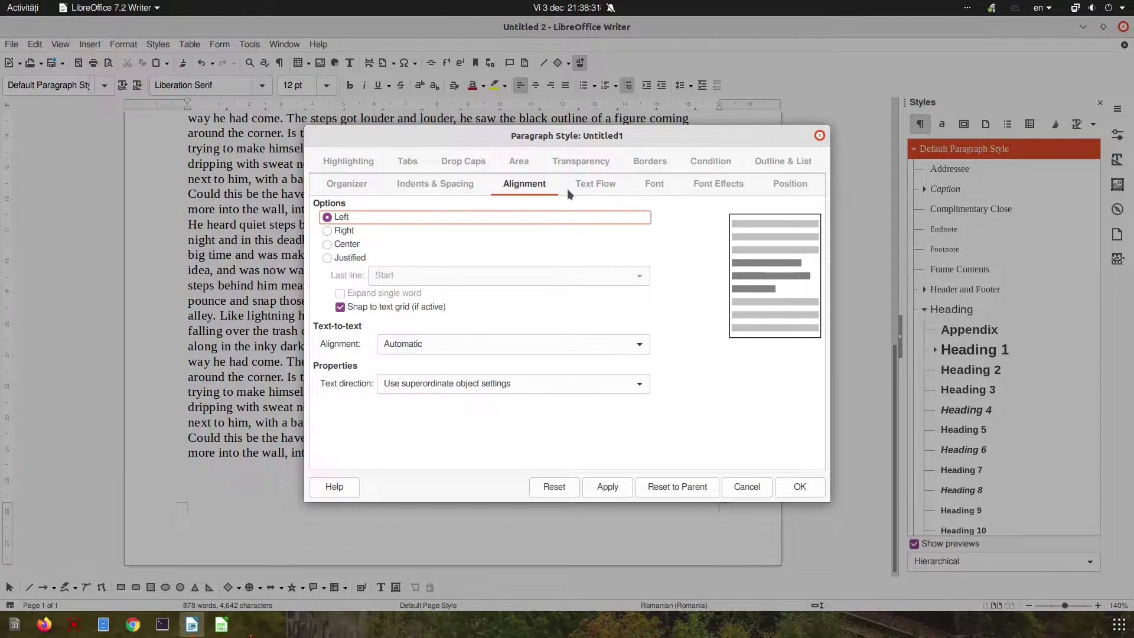
{"action": "left_click", "coordinate": [593, 187]}
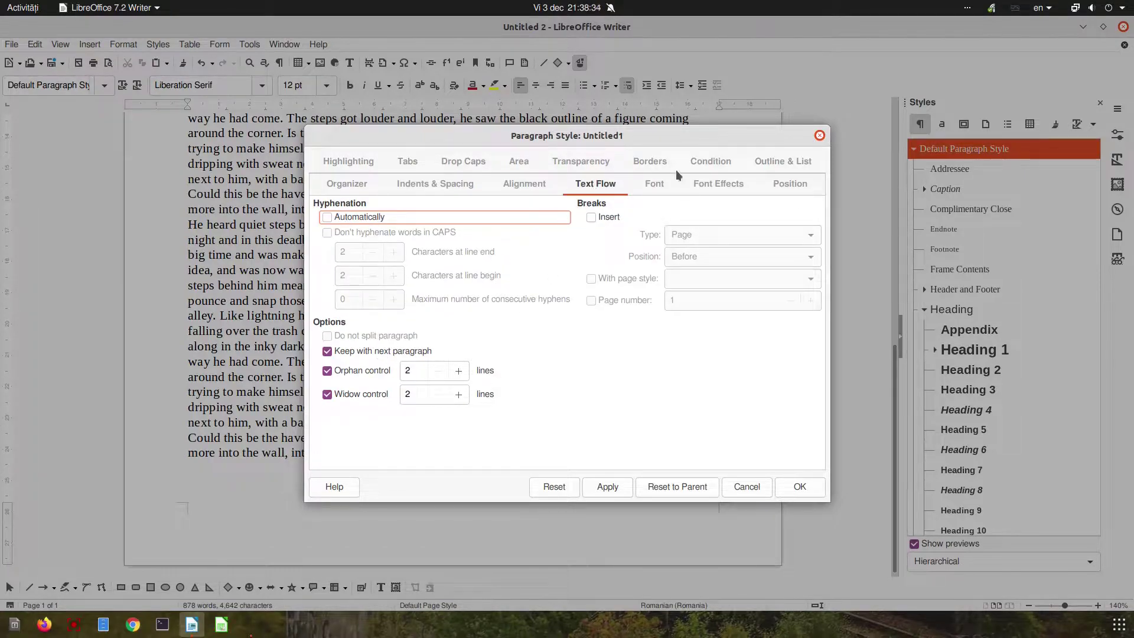
{"action": "left_click", "coordinate": [655, 183]}
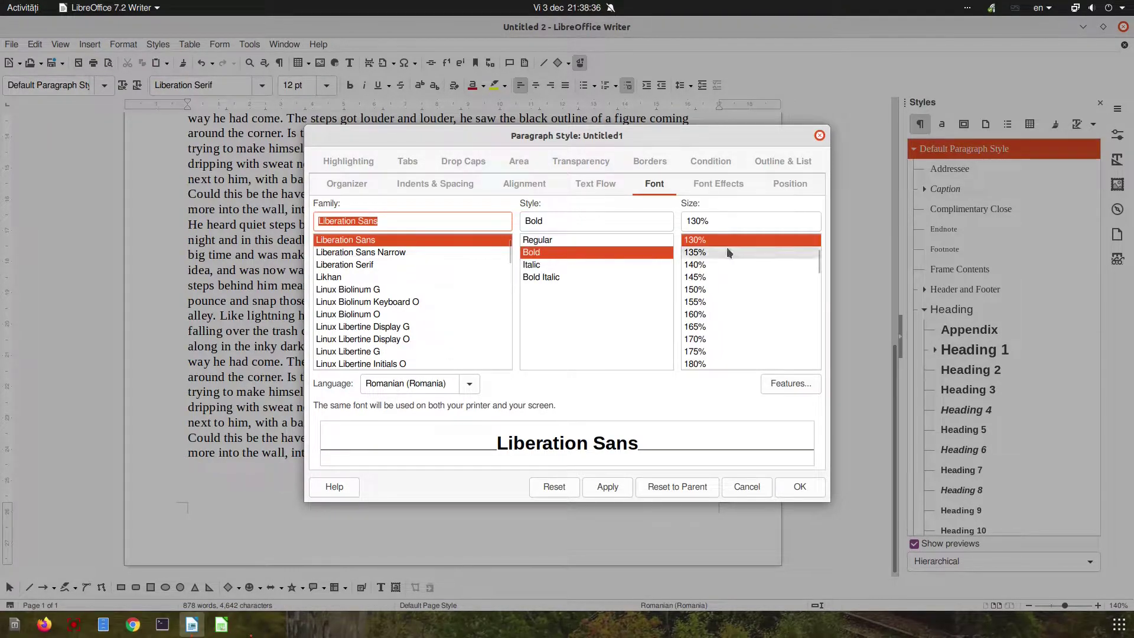
{"action": "left_click", "coordinate": [722, 187]}
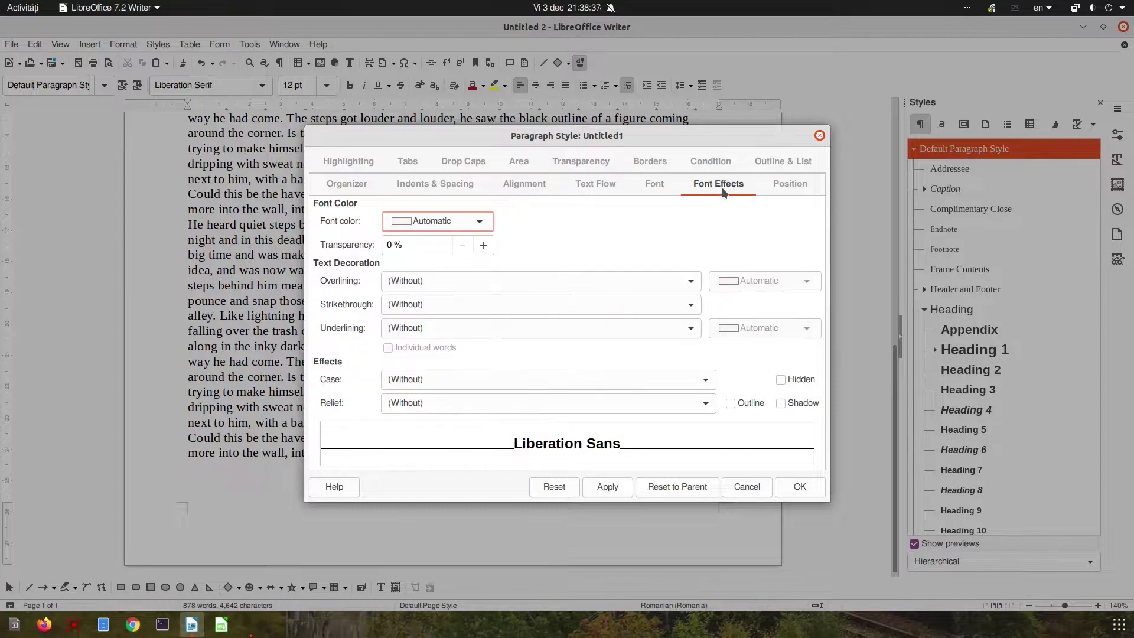
{"action": "left_click", "coordinate": [480, 222]}
{"action": "left_click", "coordinate": [447, 393]}
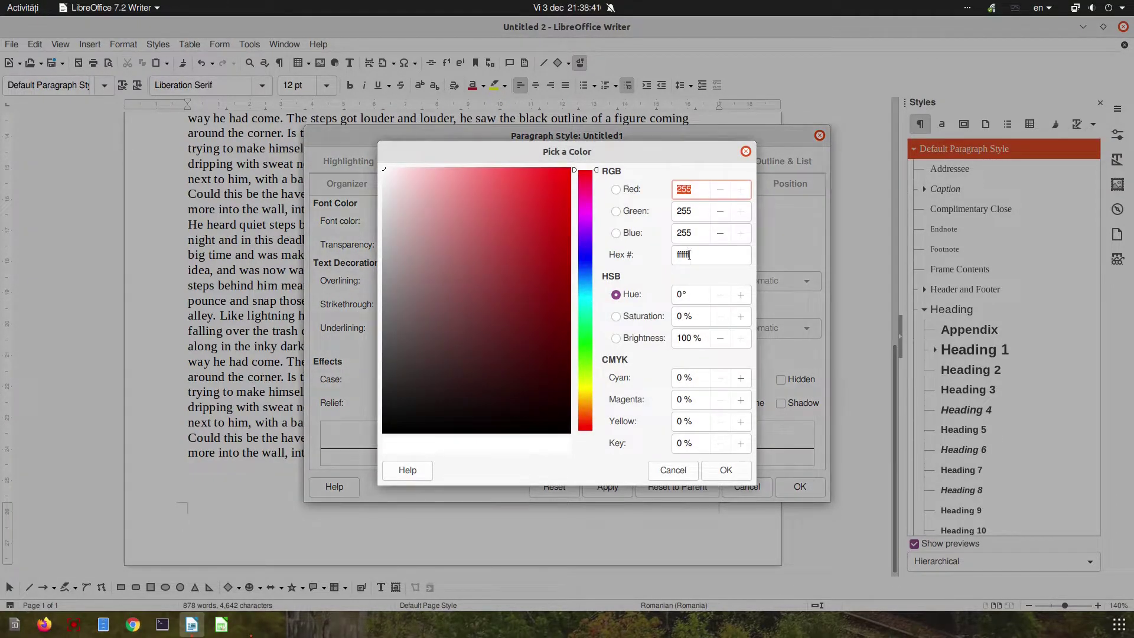
{"action": "left_click", "coordinate": [693, 255]}
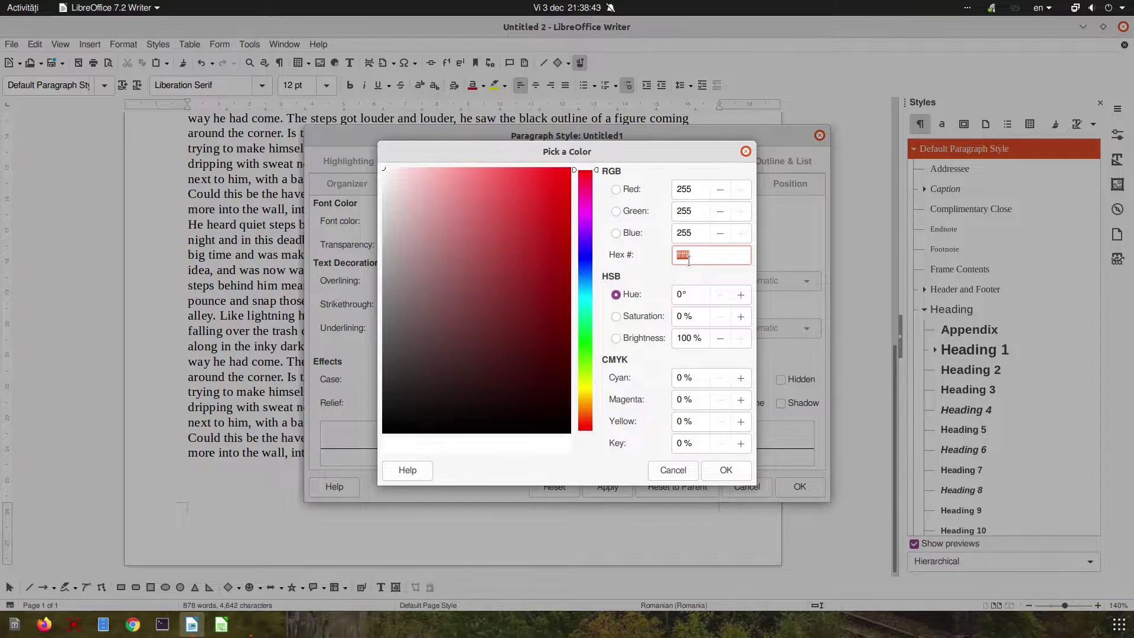
{"action": "type", "text": "933634"}
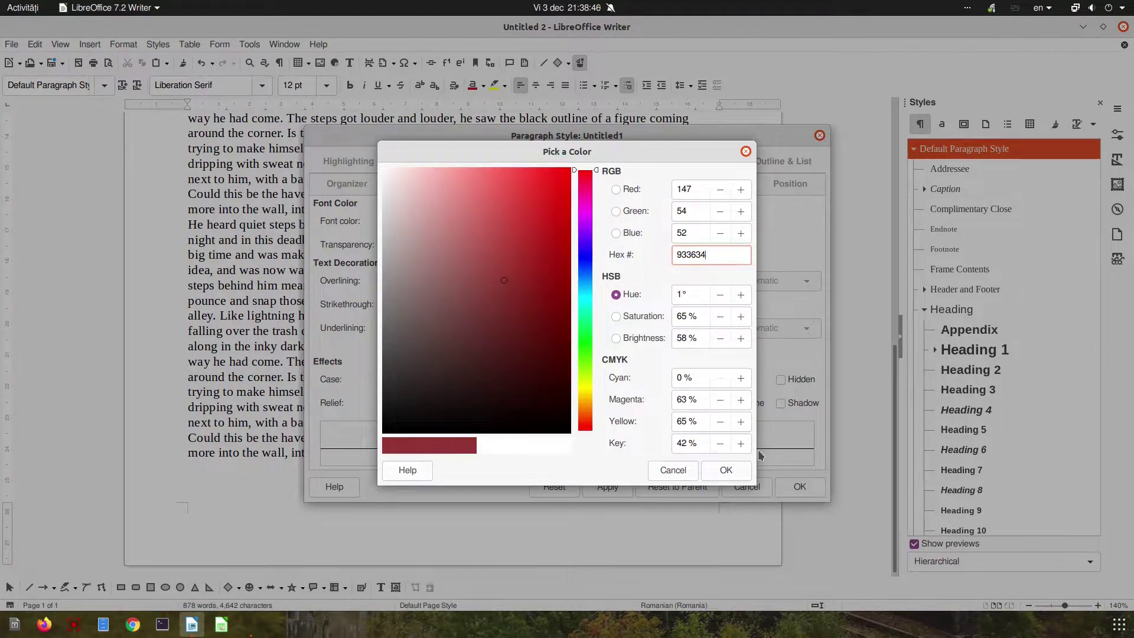
{"action": "left_click", "coordinate": [725, 469]}
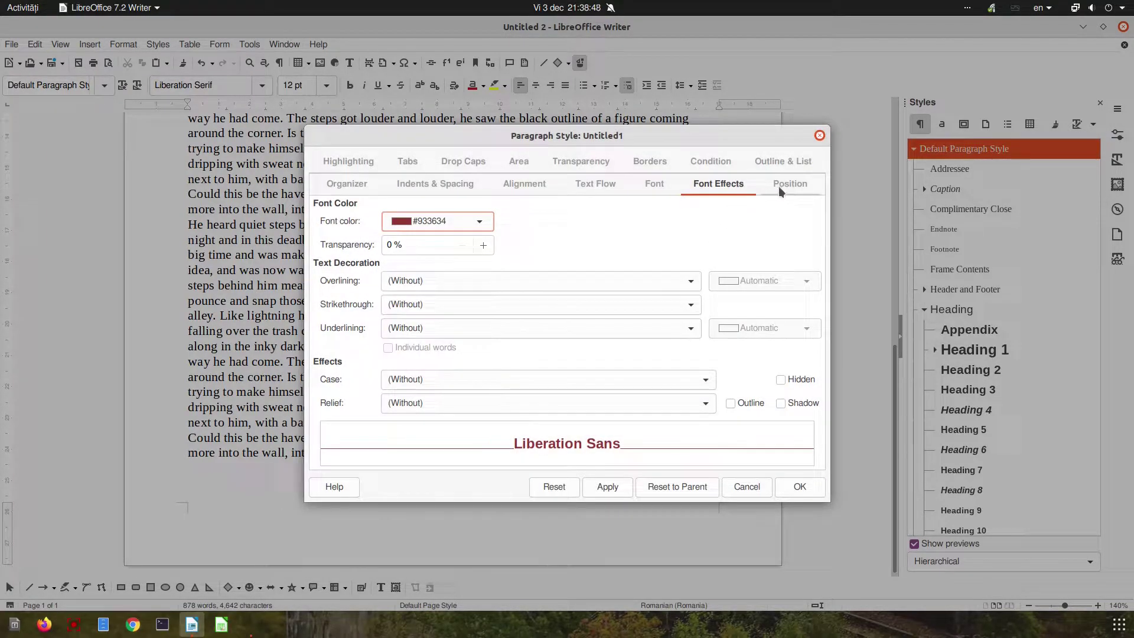
{"action": "left_click", "coordinate": [778, 186]}
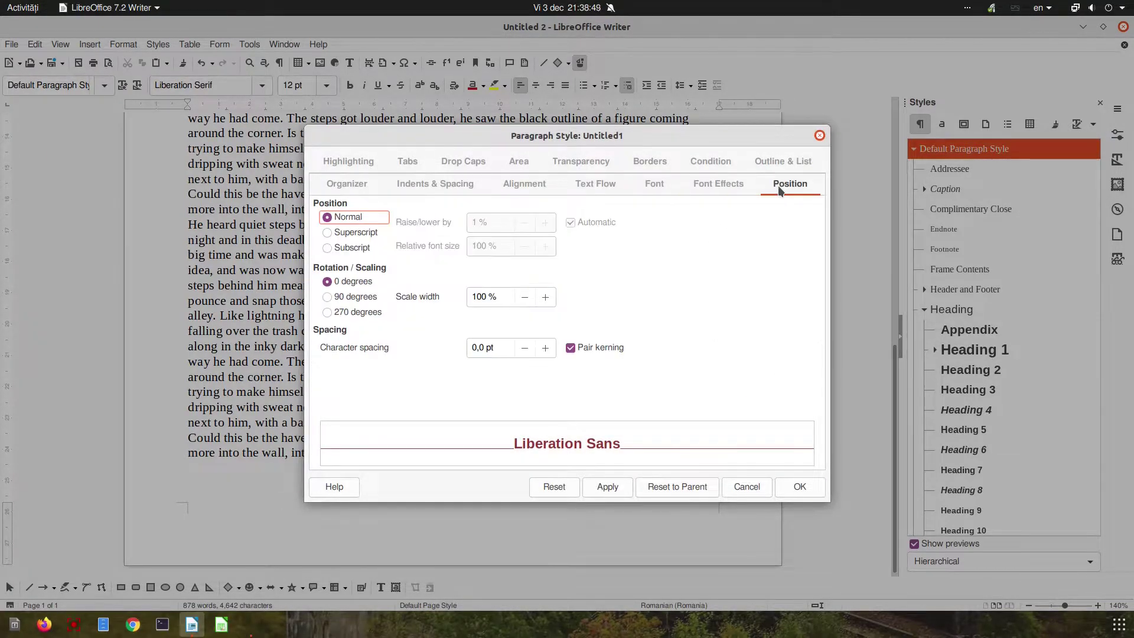
{"action": "left_click", "coordinate": [609, 486]}
{"action": "left_click", "coordinate": [799, 486]}
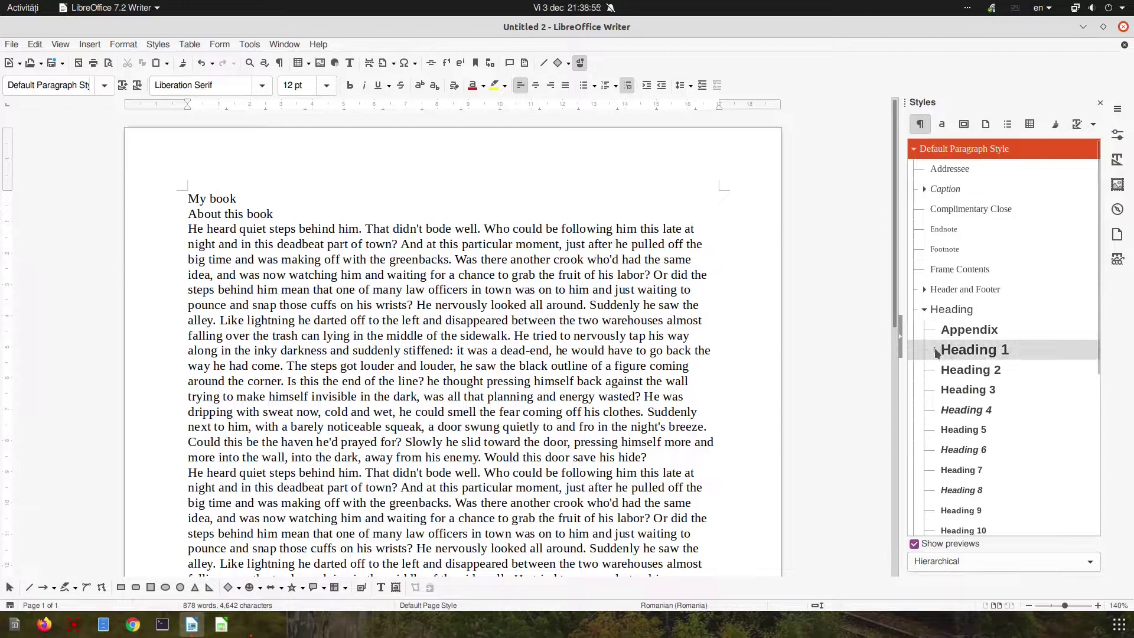
Apply the My_title paragraph style to the "My book" line.
{"action": "left_click", "coordinate": [935, 349]}
{"action": "left_click", "coordinate": [977, 370]}
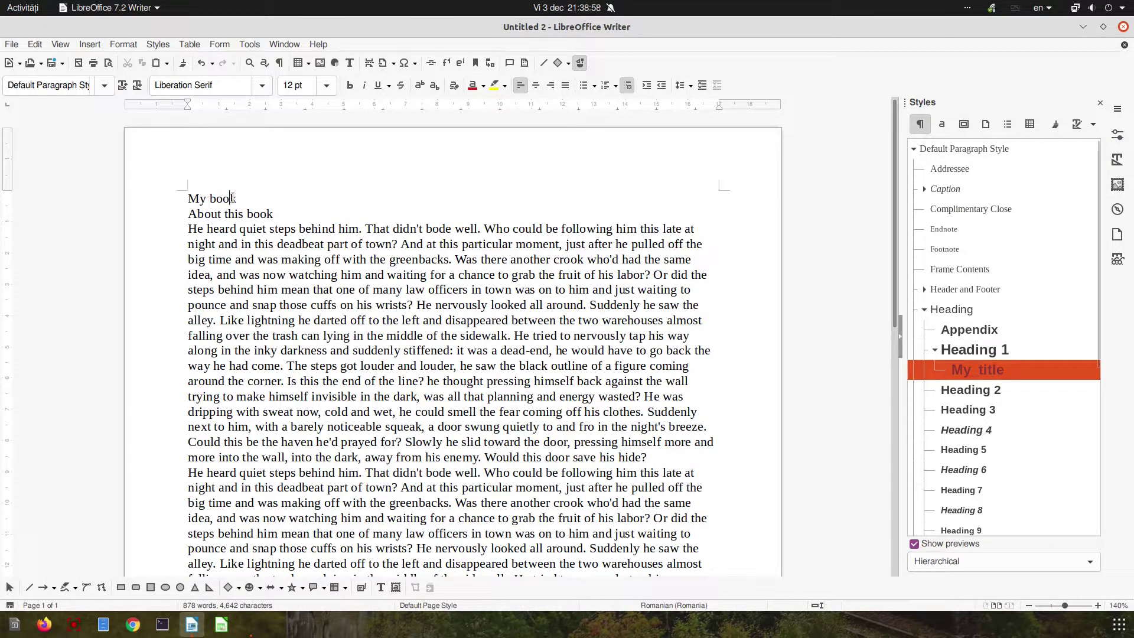
{"action": "left_click_drag", "start_coordinate": [265, 203], "coordinate": [187, 200]}
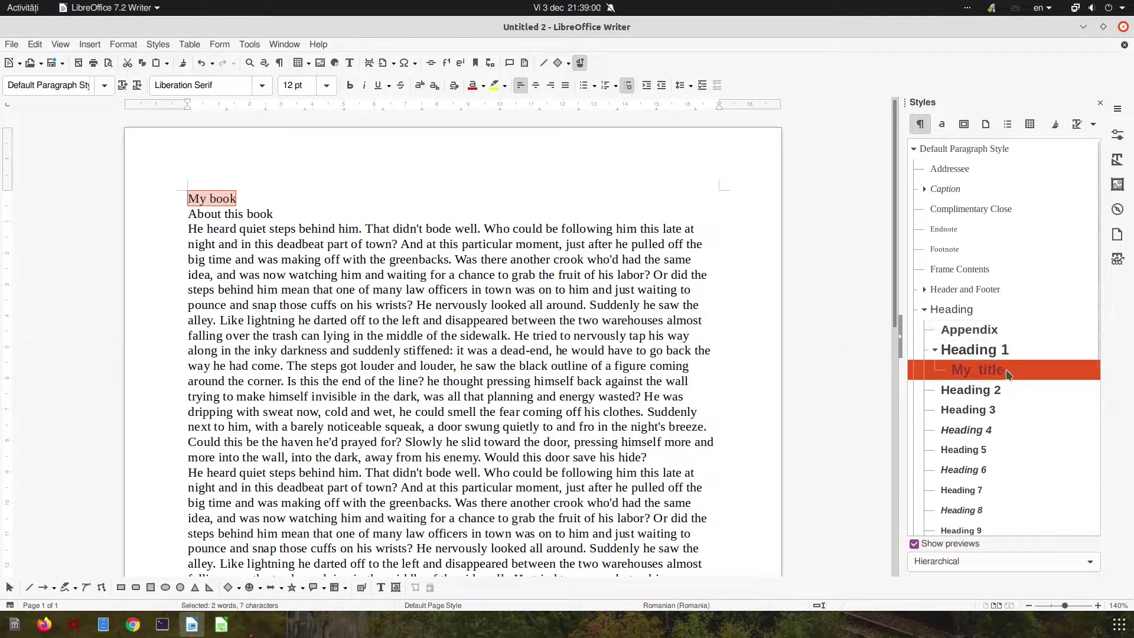
{"action": "double_click", "coordinate": [977, 370]}
{"action": "left_click", "coordinate": [269, 244]}
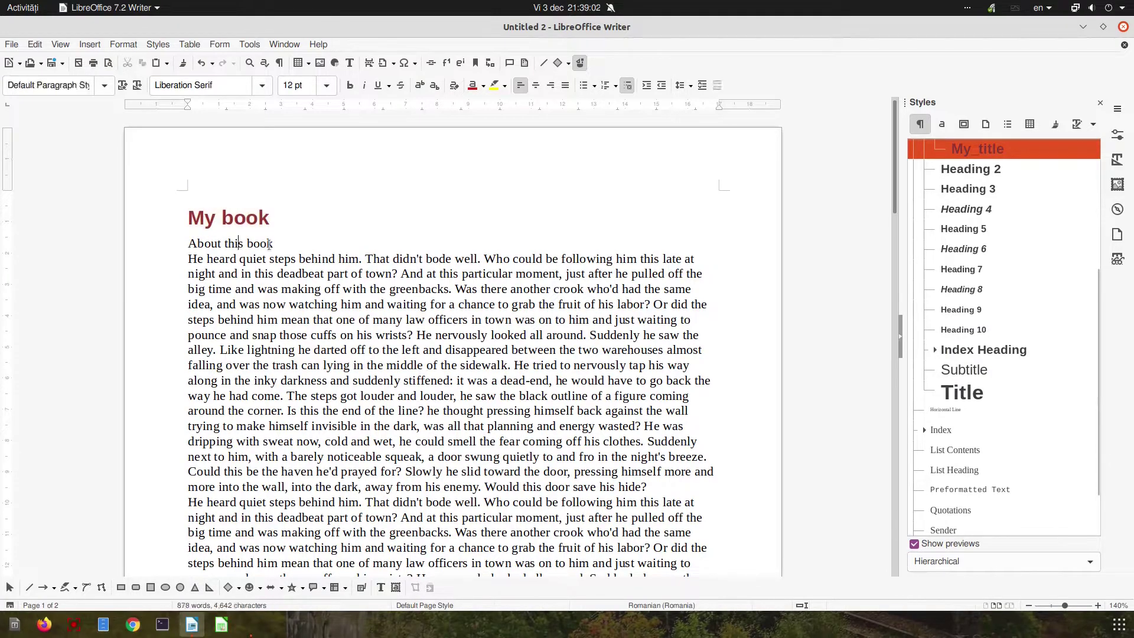
Create a new paragraph style named My_subtitle that inherits from Heading 2.
{"action": "right_click", "coordinate": [966, 393]}
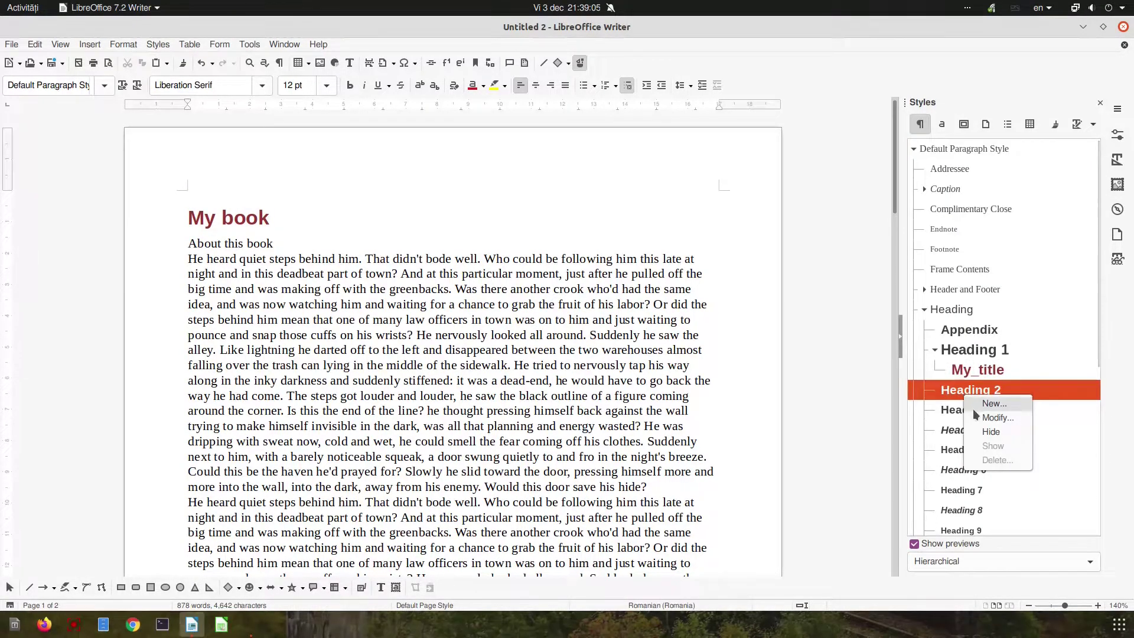
{"action": "left_click", "coordinate": [994, 403]}
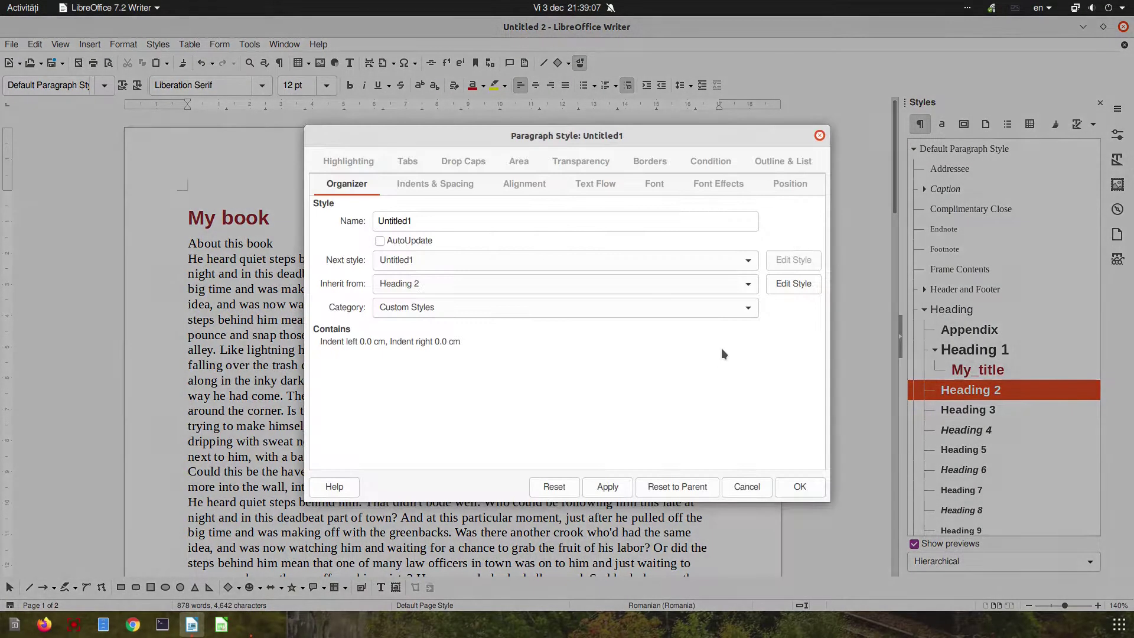
{"action": "left_click", "coordinate": [446, 222]}
{"action": "double_click", "coordinate": [444, 222]}
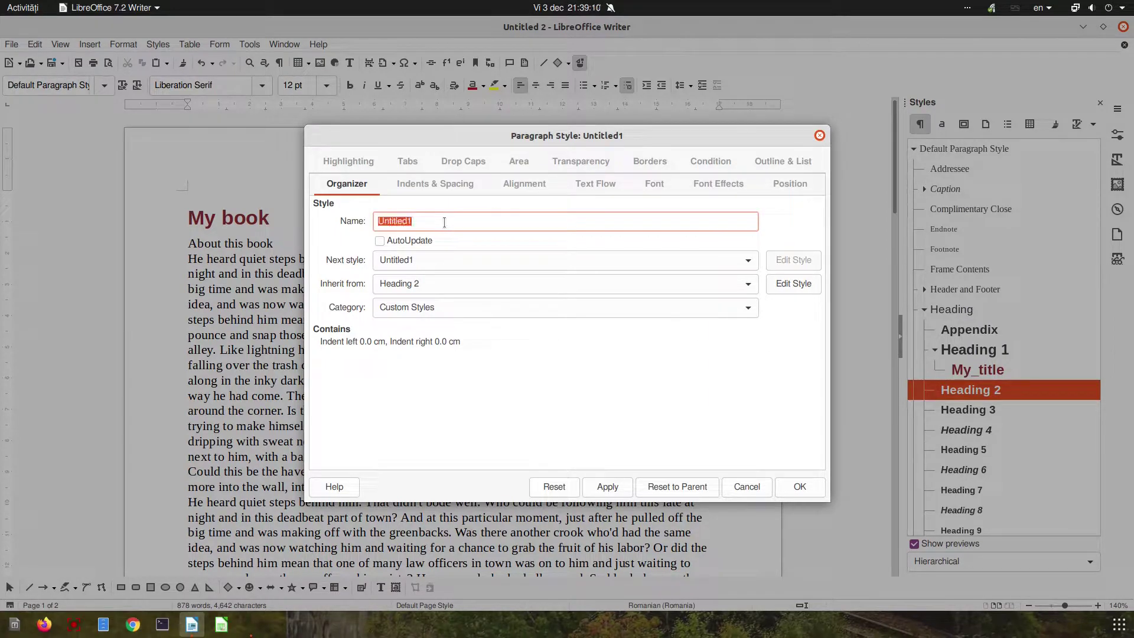
{"action": "type", "text": "My_subtitle"}
{"action": "key", "text": "Tab"}
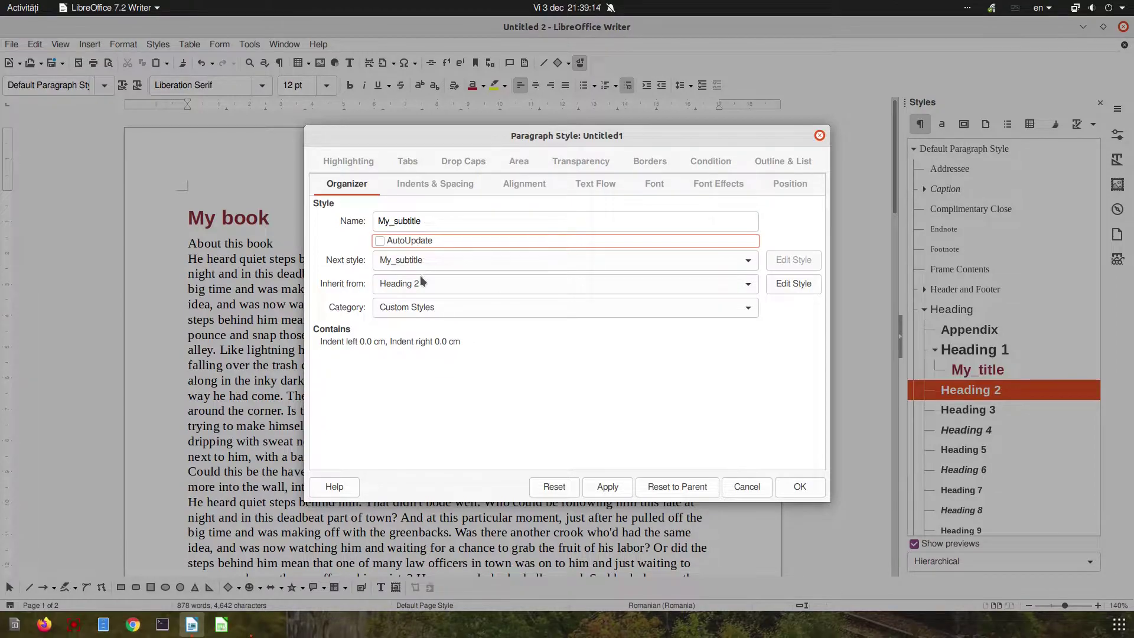
Set the My_subtitle style's spacing to 0,3 cm above and 0,1 cm below the paragraph.
{"action": "left_click", "coordinate": [423, 187]}
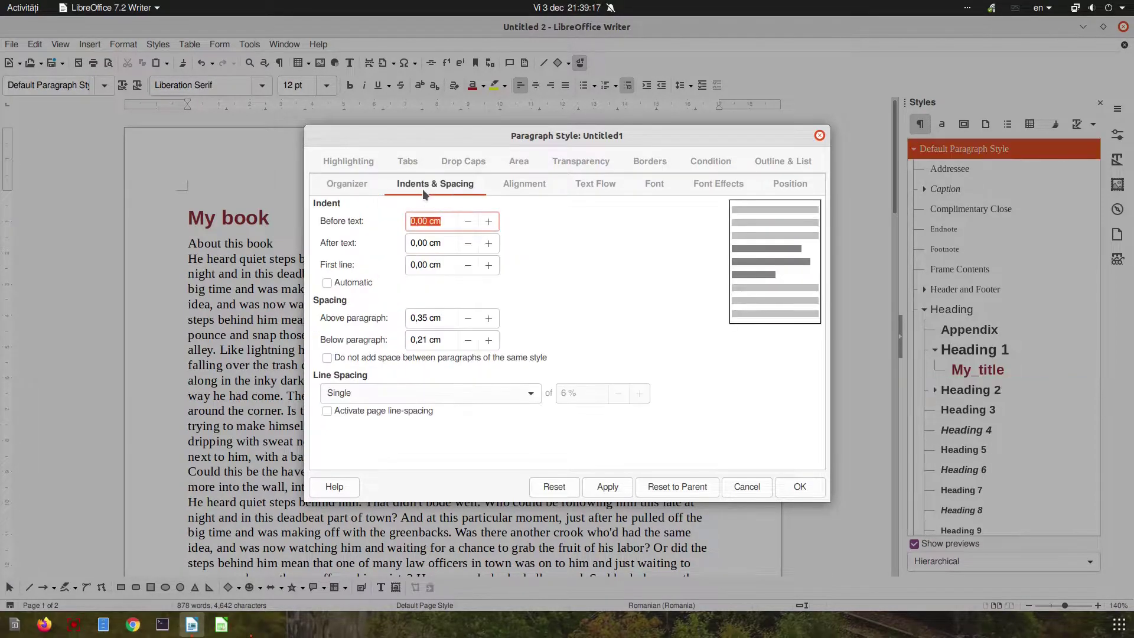
{"action": "triple_click", "coordinate": [444, 320]}
{"action": "type", "text": "0,3"}
{"action": "key", "text": "Tab"}
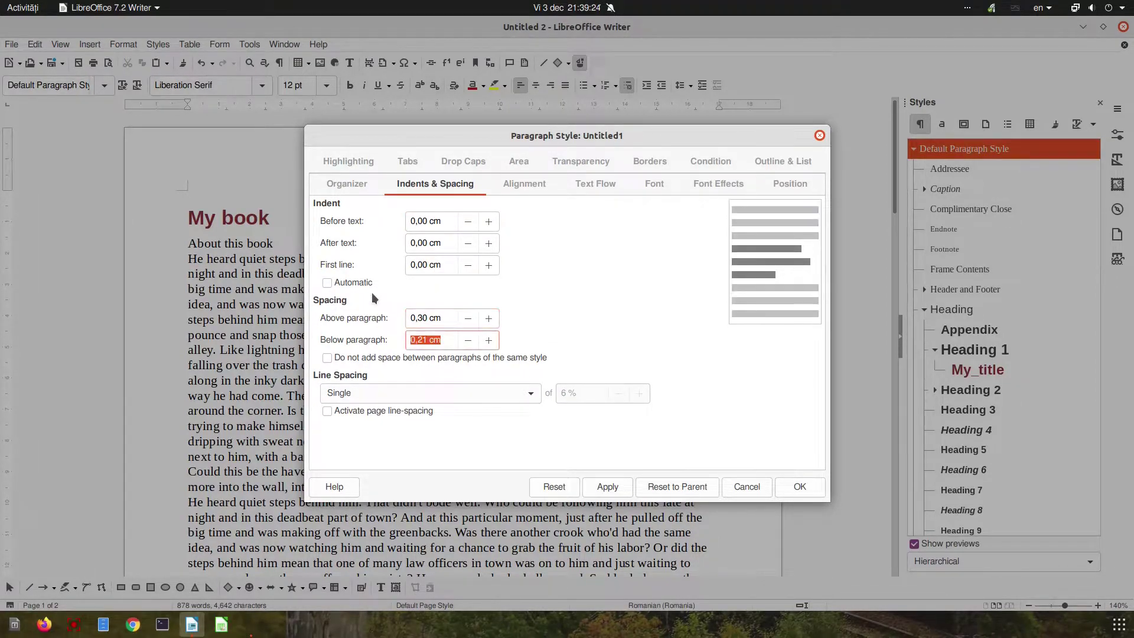
{"action": "type", "text": "0,1"}
{"action": "key", "text": "Tab"}
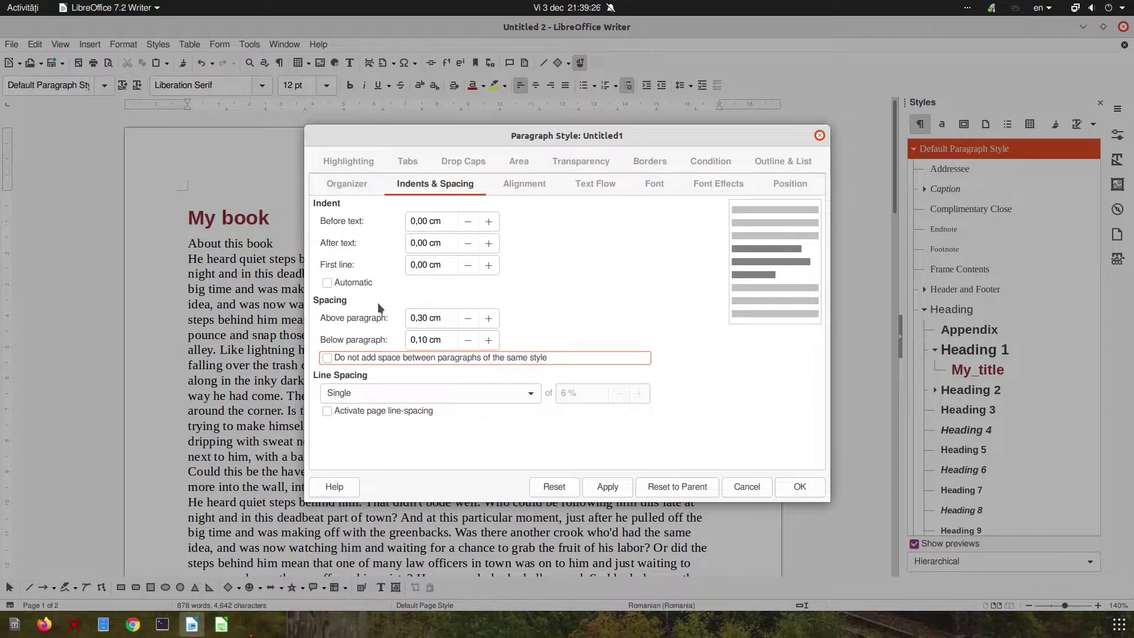
Set the My_subtitle font color to Black and its font size to 110%.
{"action": "left_click", "coordinate": [521, 190]}
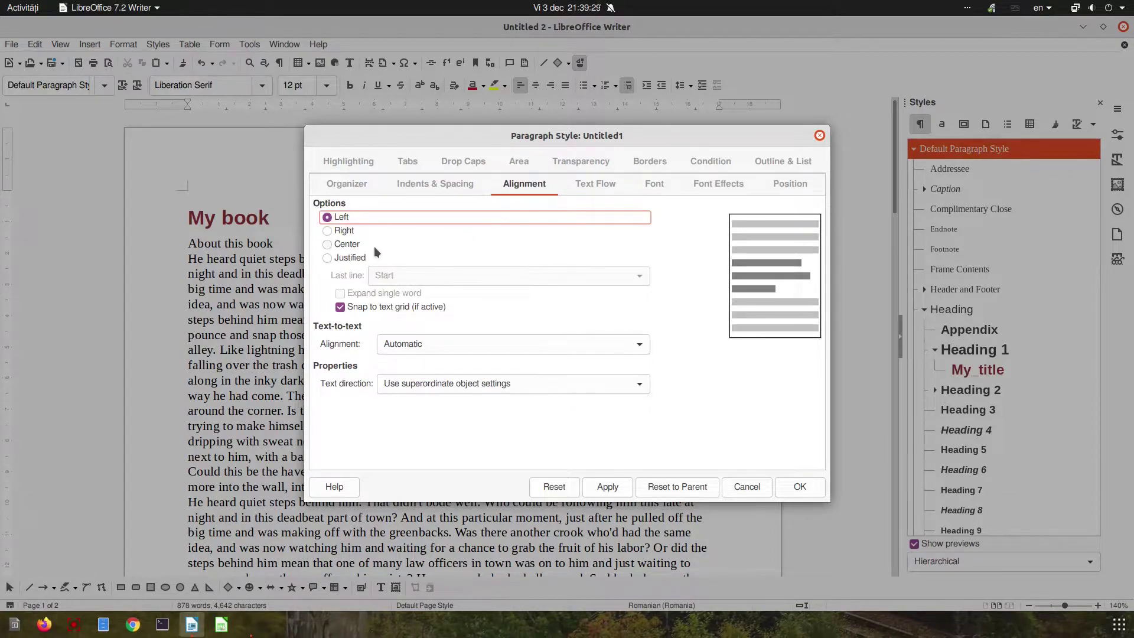
{"action": "left_click", "coordinate": [595, 187]}
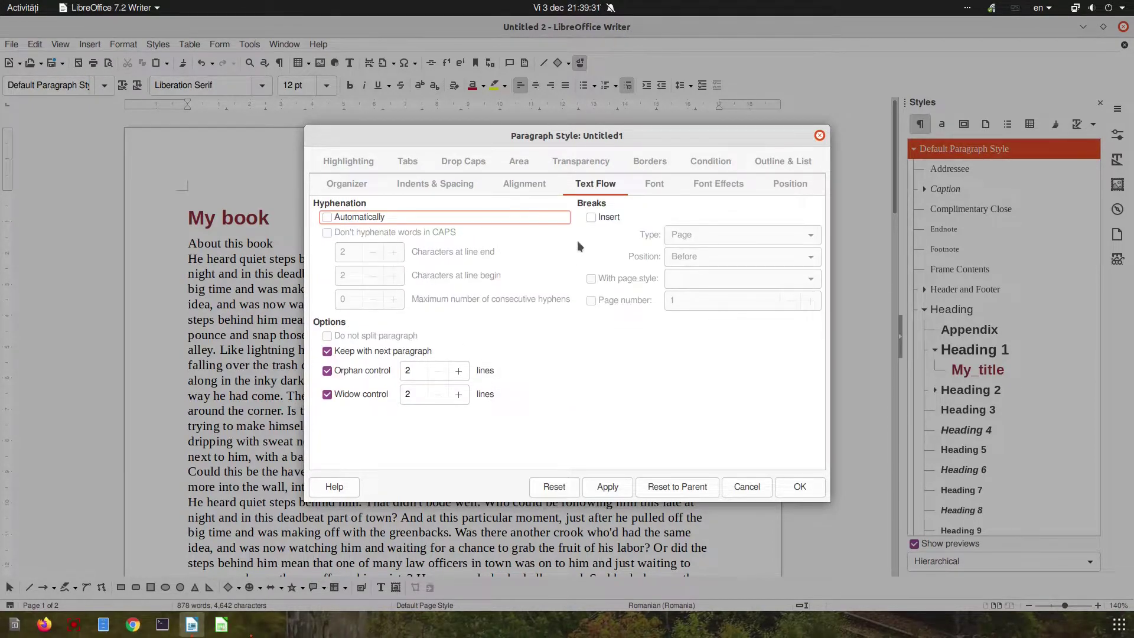
{"action": "left_click", "coordinate": [647, 188]}
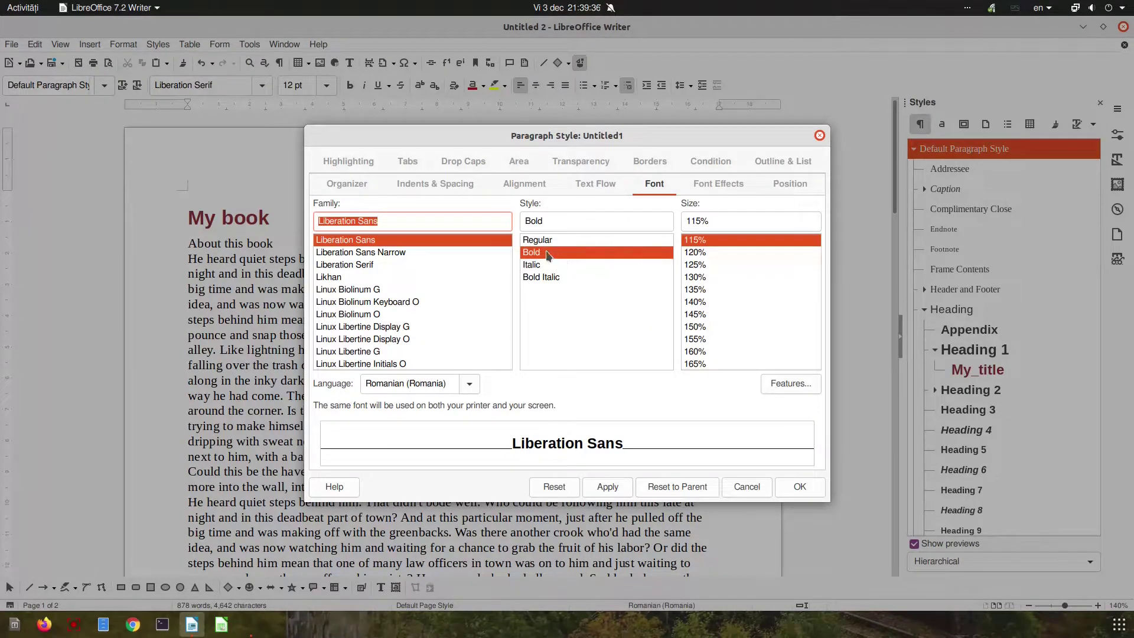
{"action": "left_click", "coordinate": [710, 183]}
{"action": "left_click", "coordinate": [468, 218]}
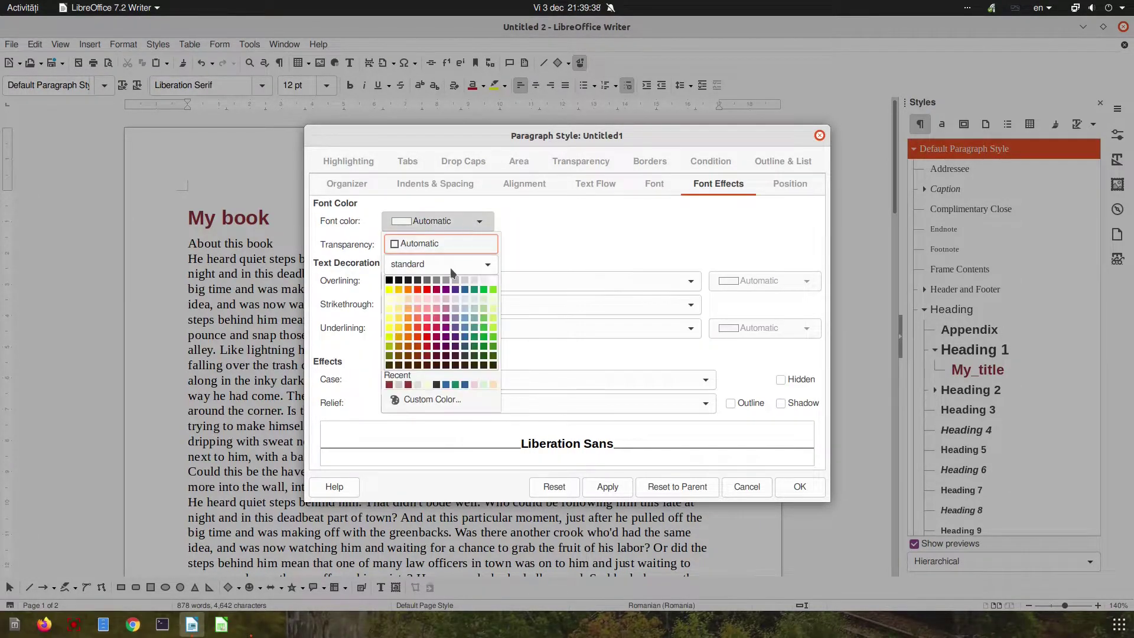
{"action": "left_click", "coordinate": [390, 280]}
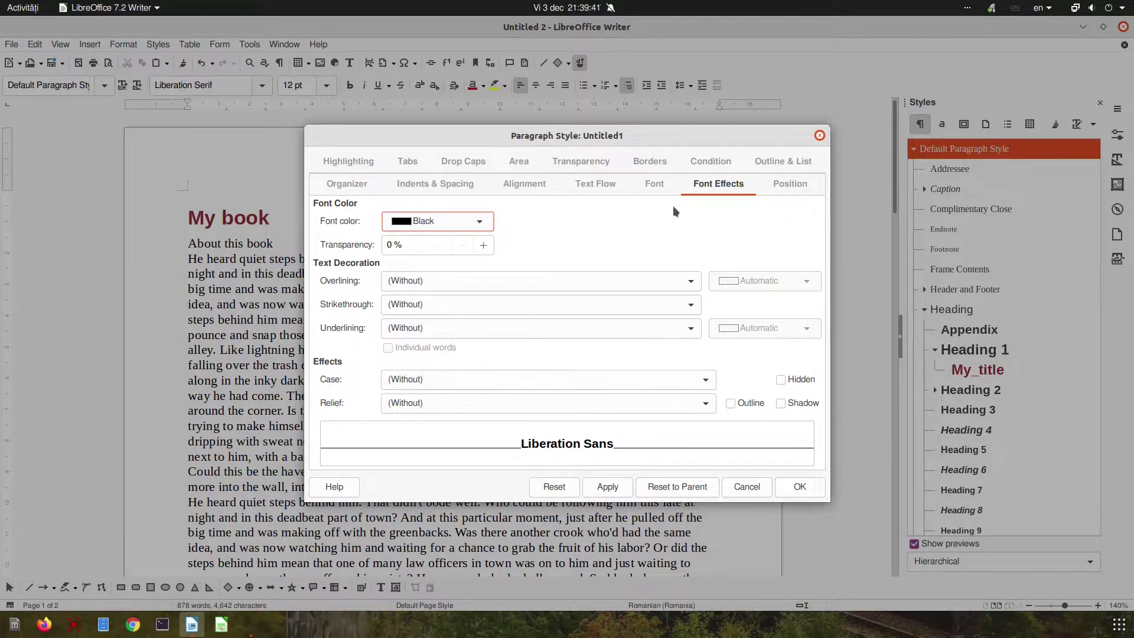
{"action": "left_click", "coordinate": [654, 183]}
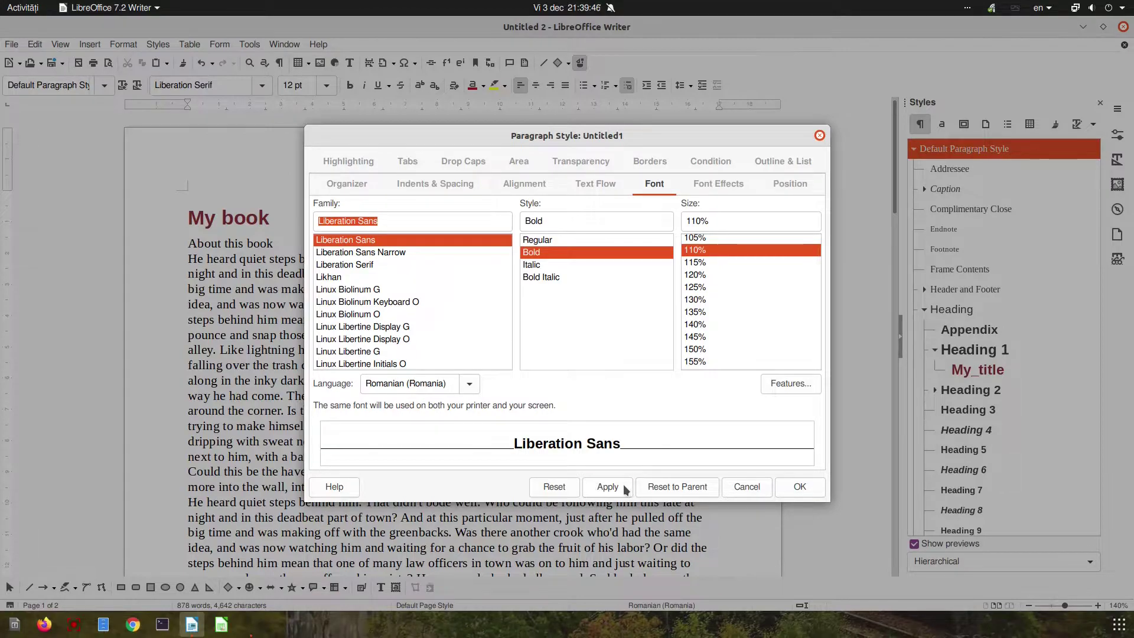
Save the new My_subtitle style and apply it to the "About this book" line.
{"action": "left_click", "coordinate": [818, 486]}
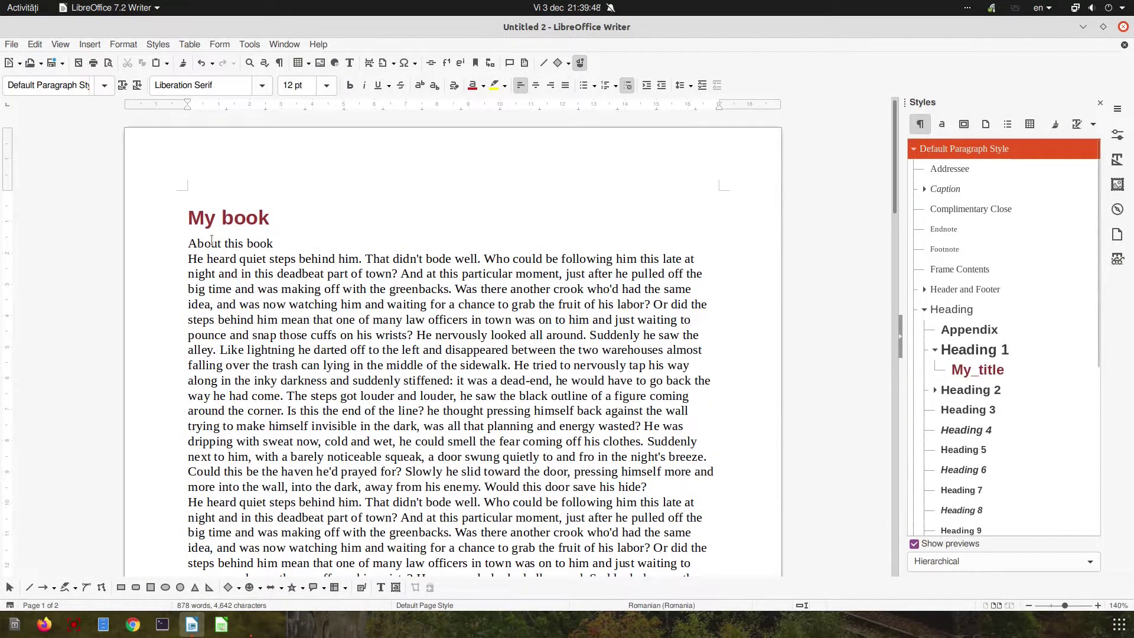
{"action": "left_click", "coordinate": [935, 389]}
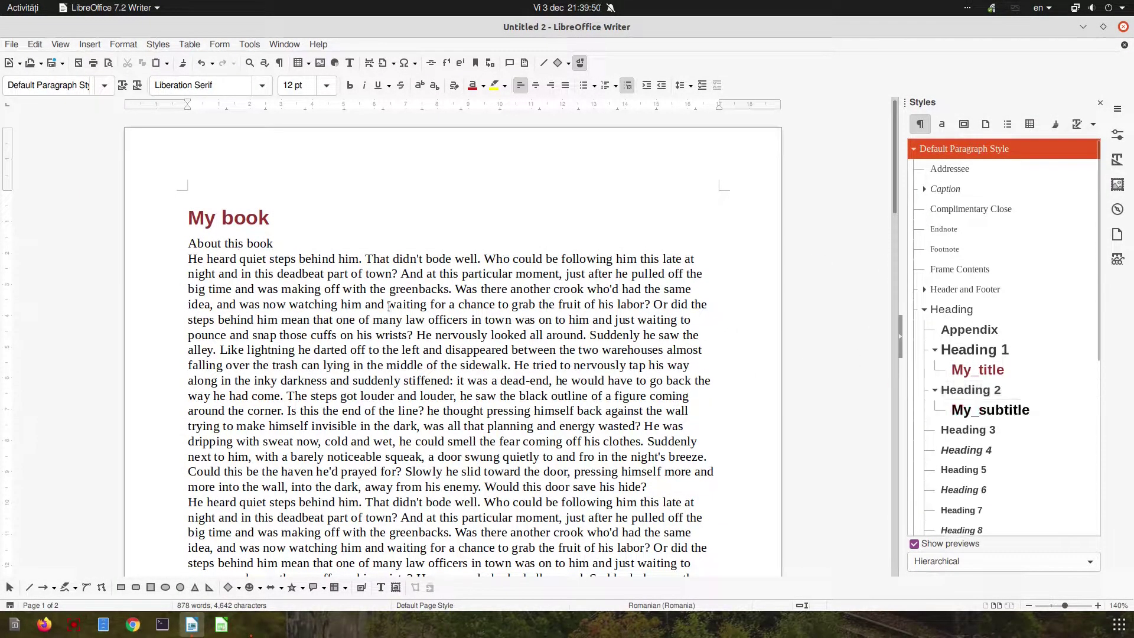
{"action": "left_click", "coordinate": [222, 244]}
{"action": "double_click", "coordinate": [990, 409]}
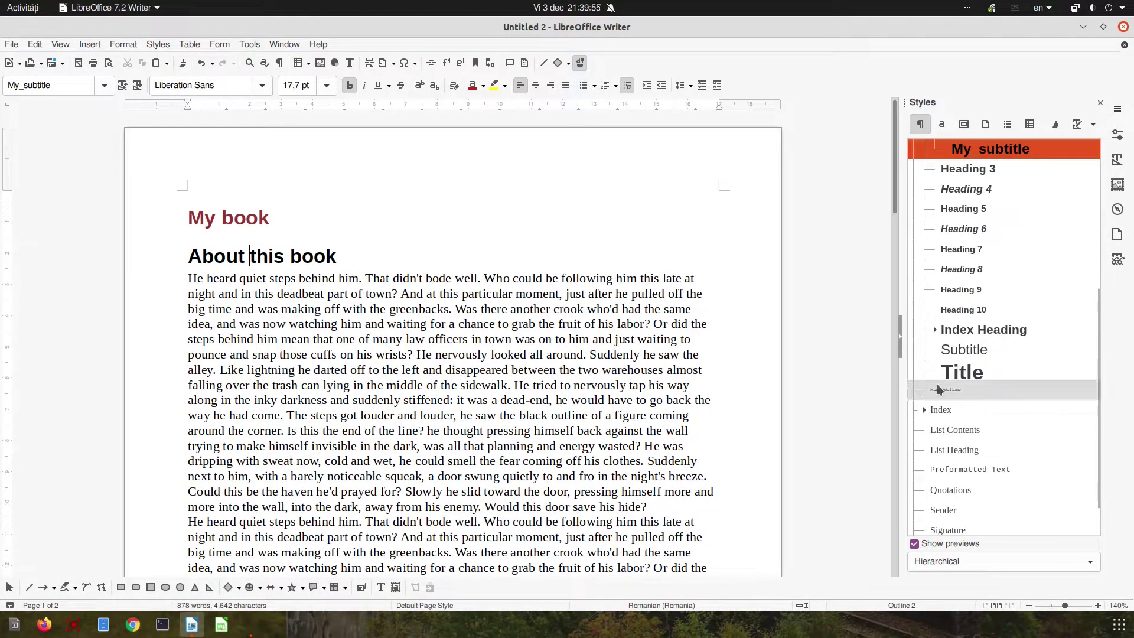
Modify the My_subtitle style so its spacing above the paragraph is 0,00 cm.
{"action": "right_click", "coordinate": [978, 156]}
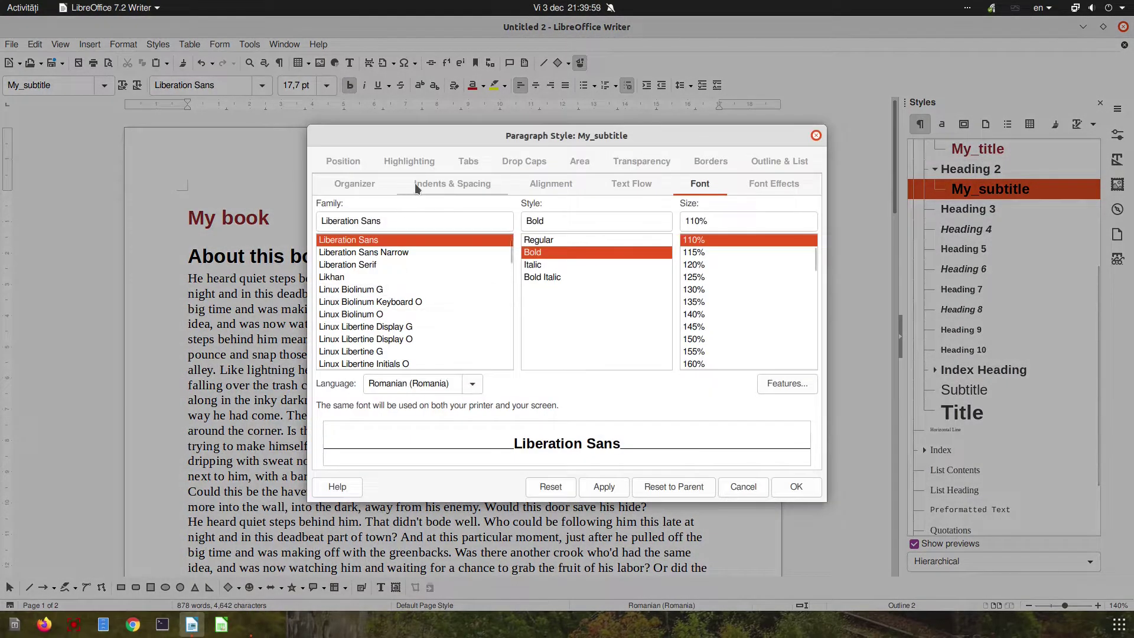
{"action": "left_click", "coordinate": [415, 183]}
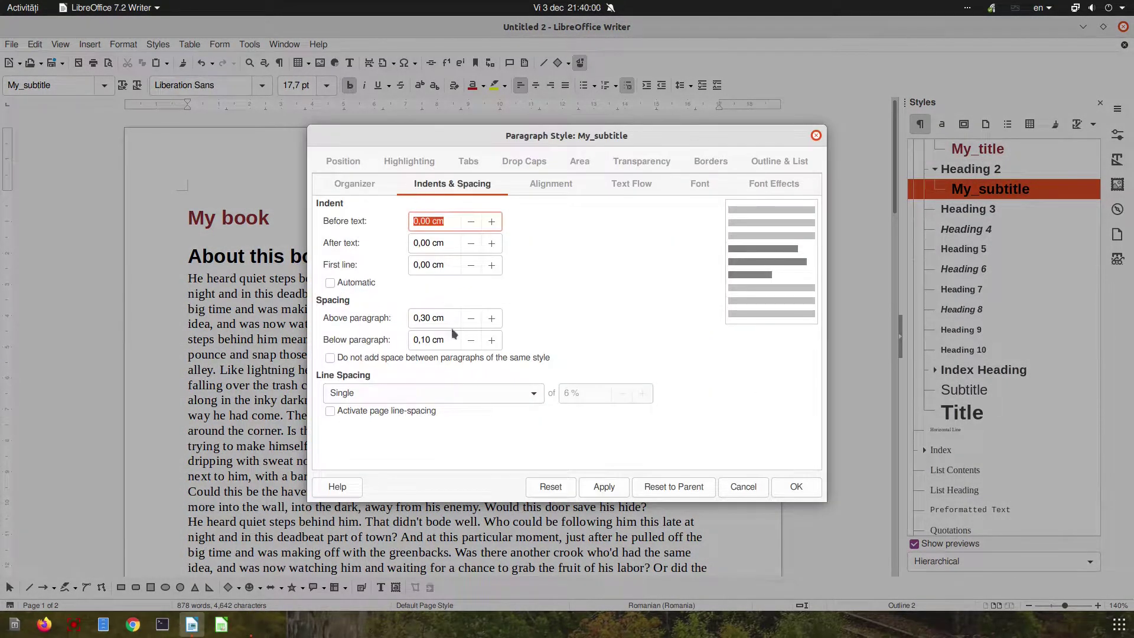
{"action": "left_click", "coordinate": [329, 320]}
{"action": "type", "text": "0,1"}
{"action": "key", "text": "Tab"}
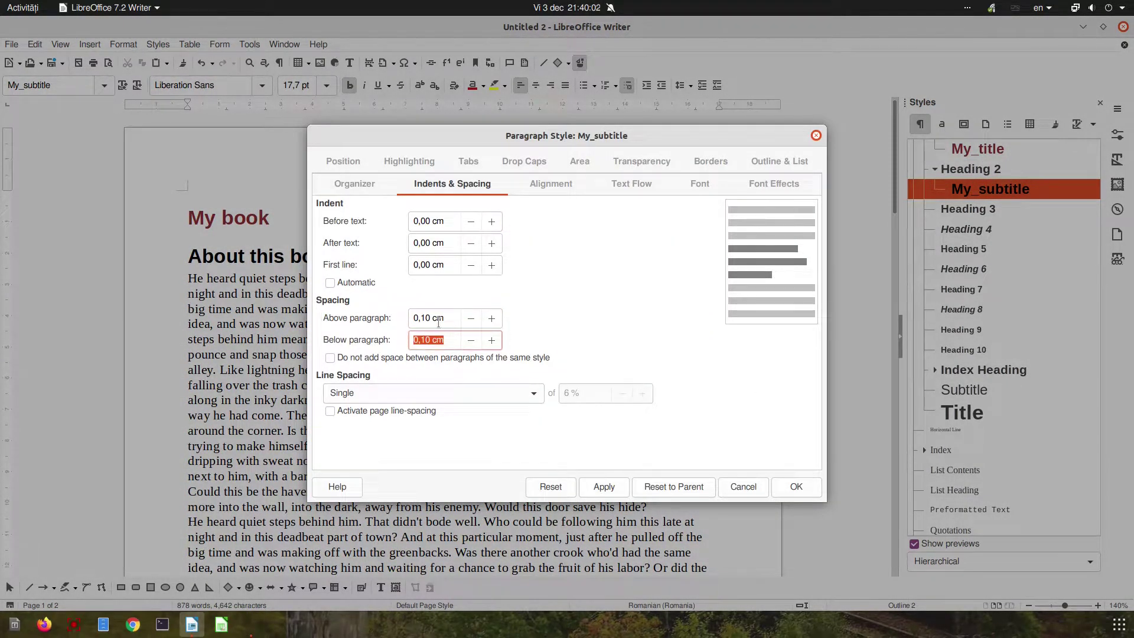
{"action": "left_click", "coordinate": [467, 322]}
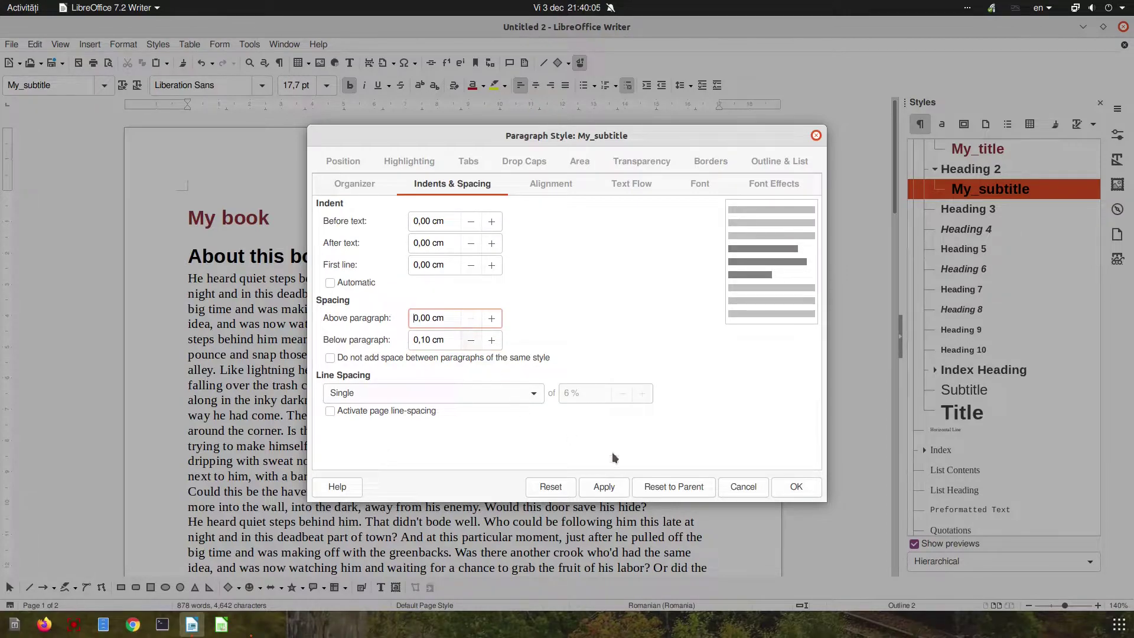
{"action": "left_click", "coordinate": [617, 488]}
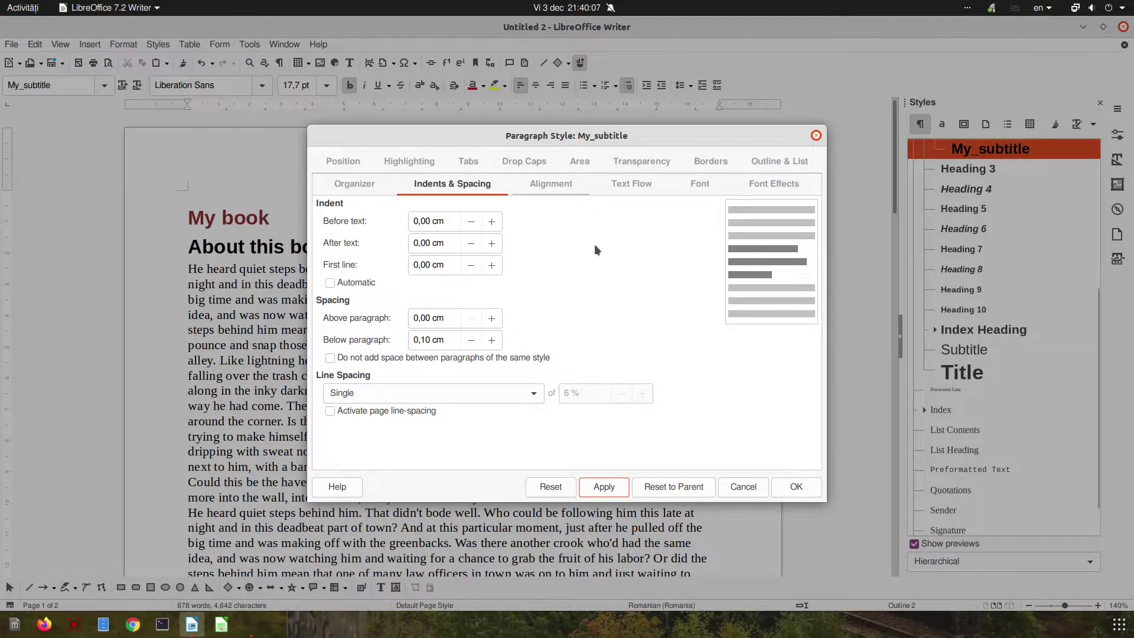
{"action": "left_click", "coordinate": [791, 486]}
Modify the My_title style so its spacing below the paragraph is 0 cm.
{"action": "scroll", "coordinate": [1005, 166], "scroll_direction": "up", "scroll_amount": 2}
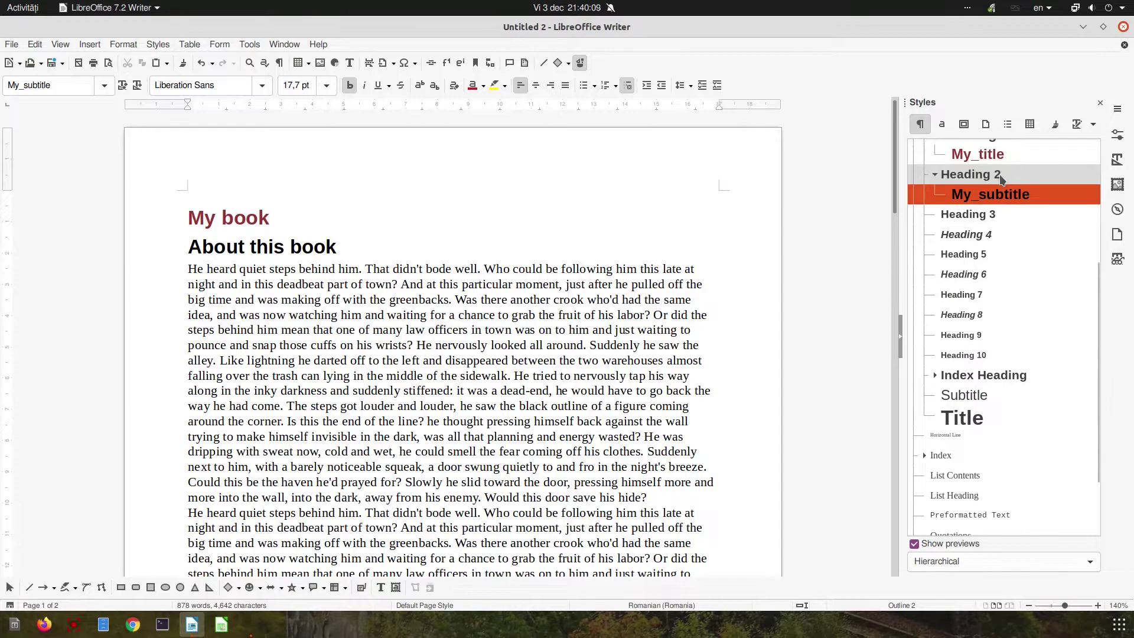
{"action": "double_click", "coordinate": [972, 155]}
{"action": "right_click", "coordinate": [974, 152]}
{"action": "key", "text": "Escape"}
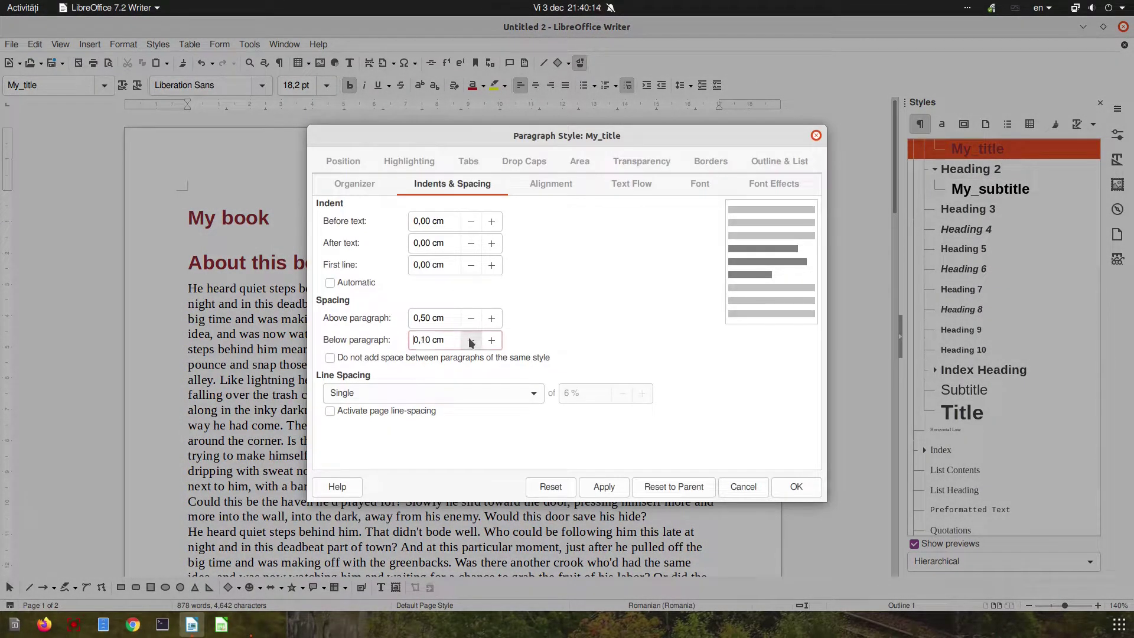
{"action": "left_click", "coordinate": [470, 340]}
{"action": "left_click", "coordinate": [604, 486]}
{"action": "left_click", "coordinate": [791, 485]}
Reapply the My_subtitle paragraph style to the "About this book" line.
{"action": "triple_click", "coordinate": [283, 254]}
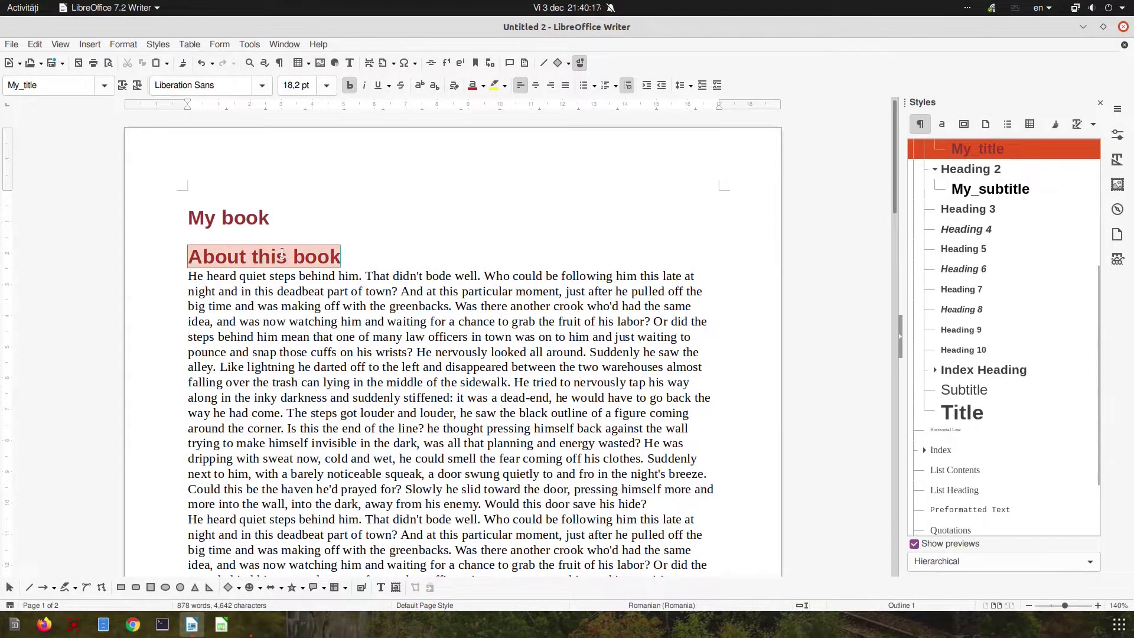
{"action": "double_click", "coordinate": [989, 189]}
{"action": "key", "text": "Up"}
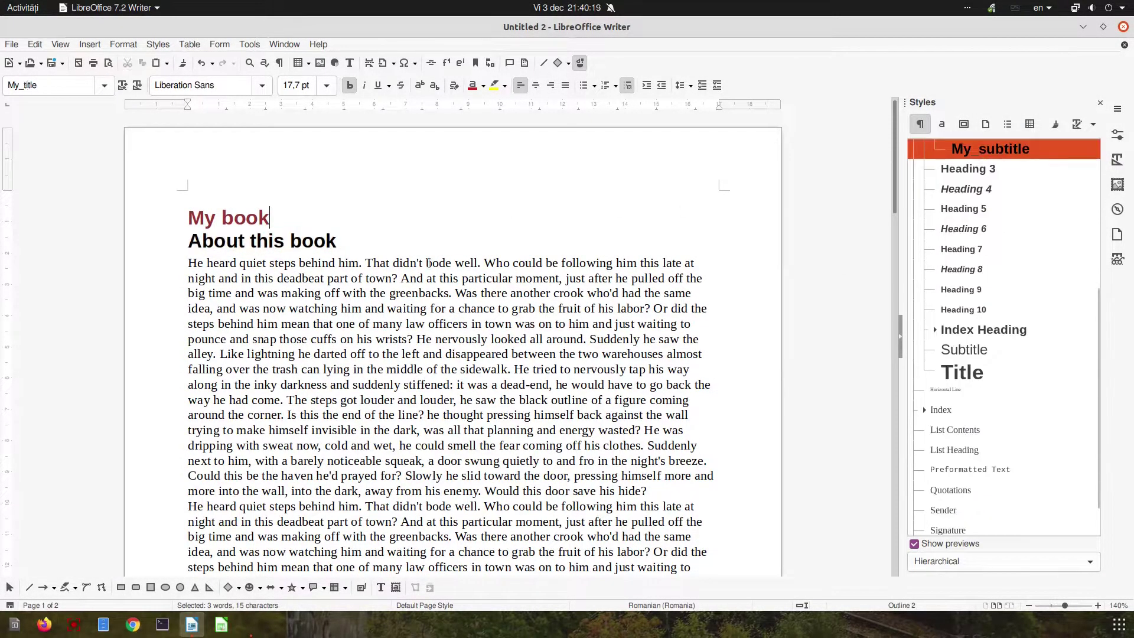
Modify the My_subtitle style's font size to 100%.
{"action": "right_click", "coordinate": [1003, 190]}
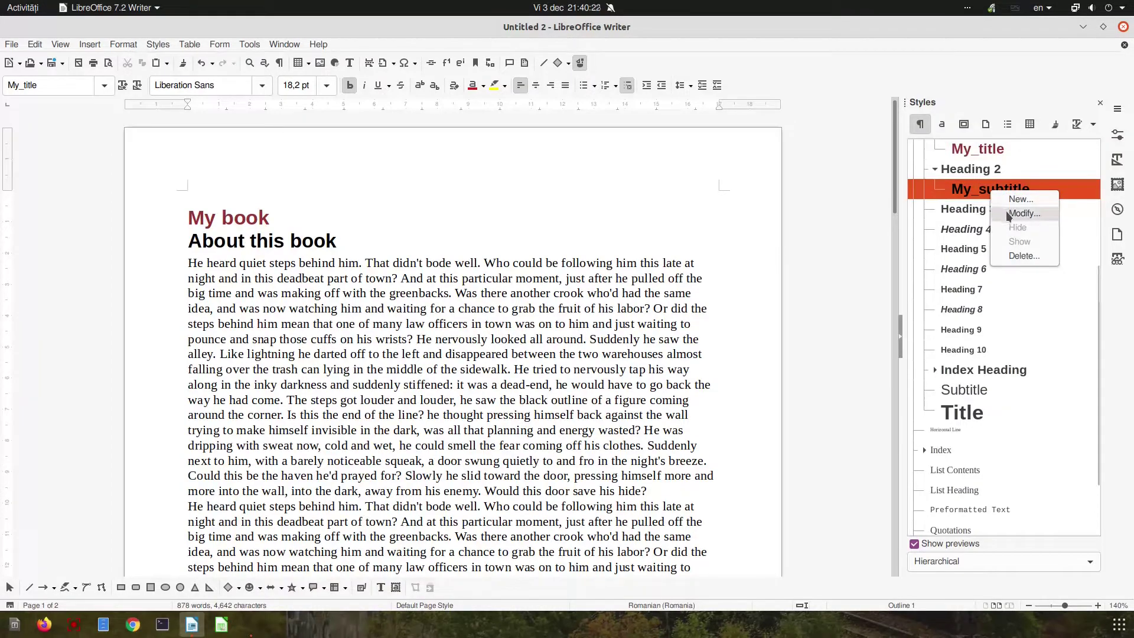
{"action": "left_click", "coordinate": [1017, 212]}
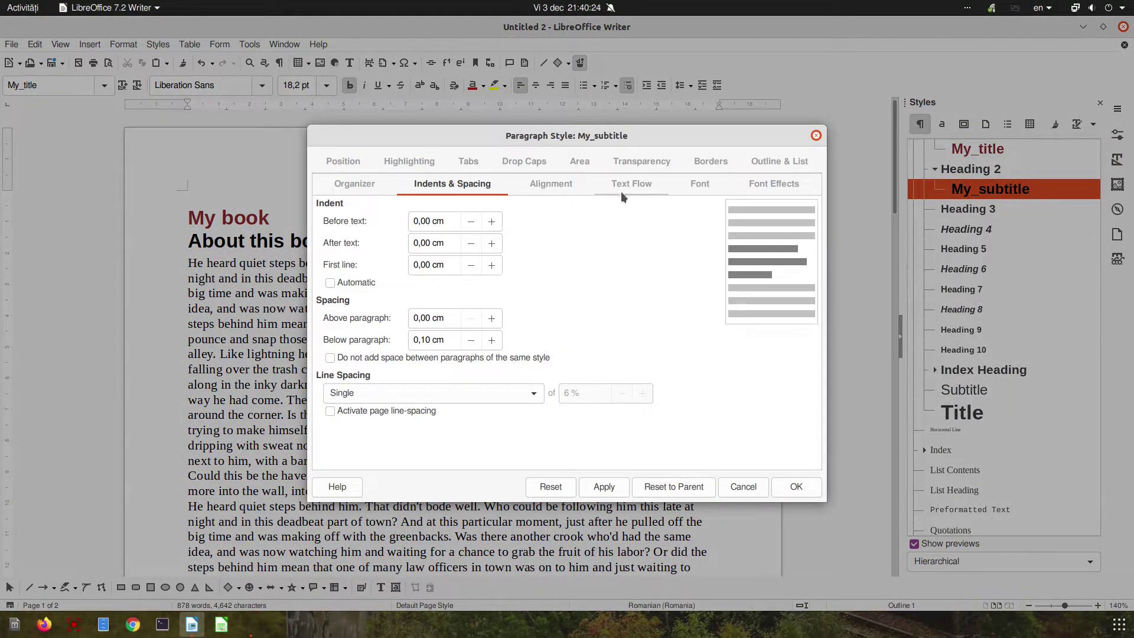
{"action": "left_click", "coordinate": [700, 184]}
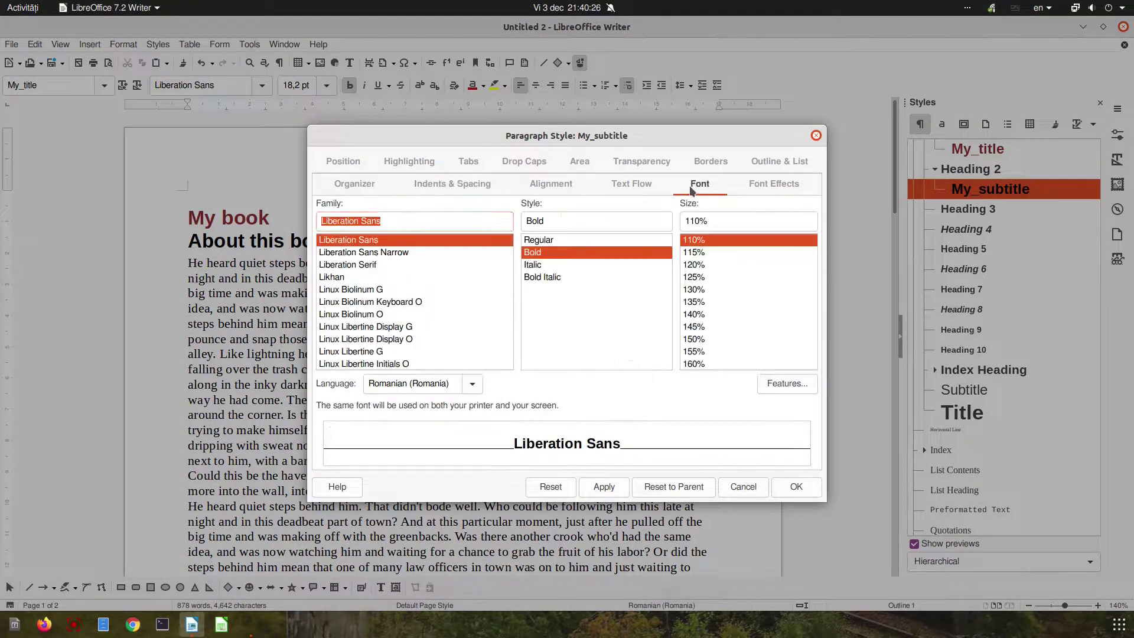
{"action": "scroll", "coordinate": [715, 254], "scroll_direction": "up", "scroll_amount": 1}
{"action": "left_click", "coordinate": [715, 253]}
{"action": "scroll", "coordinate": [719, 251], "scroll_direction": "up", "scroll_amount": 1}
{"action": "left_click", "coordinate": [721, 242]}
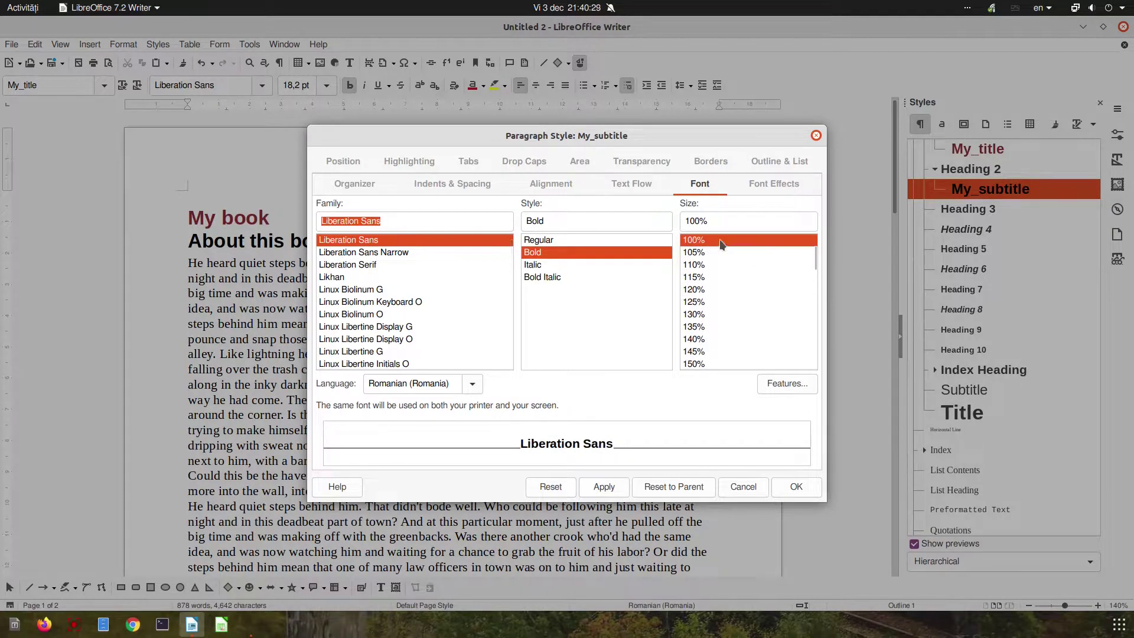
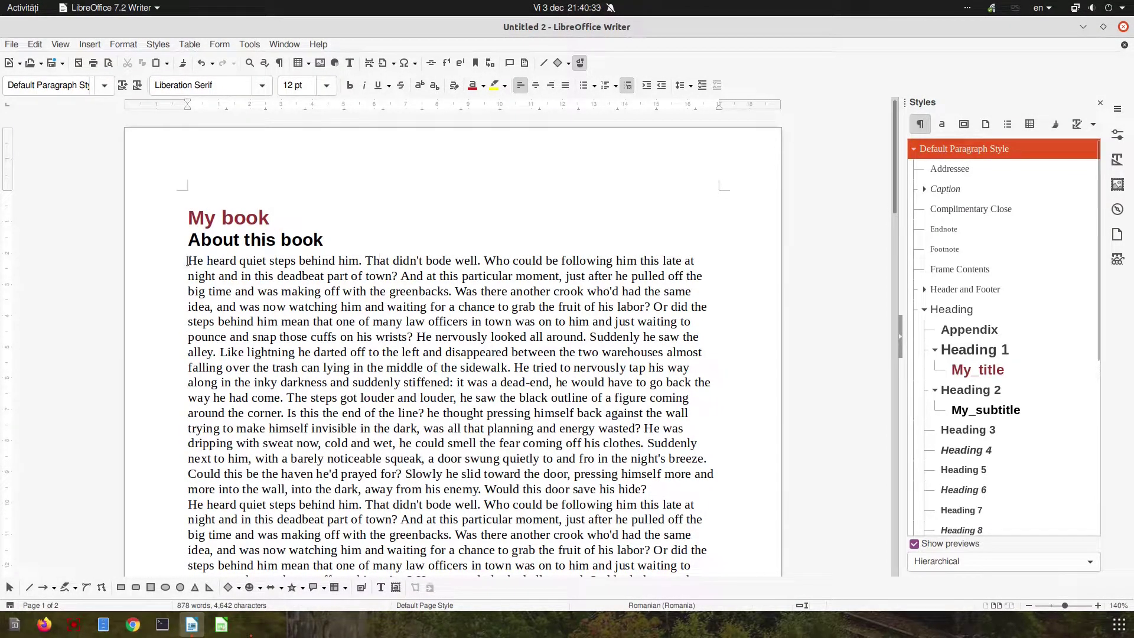
Create a new paragraph style named MY_PARAGRAPH that inherits from First Line Indent under Text Body.
{"action": "scroll", "coordinate": [976, 378], "scroll_direction": "down", "scroll_amount": 5}
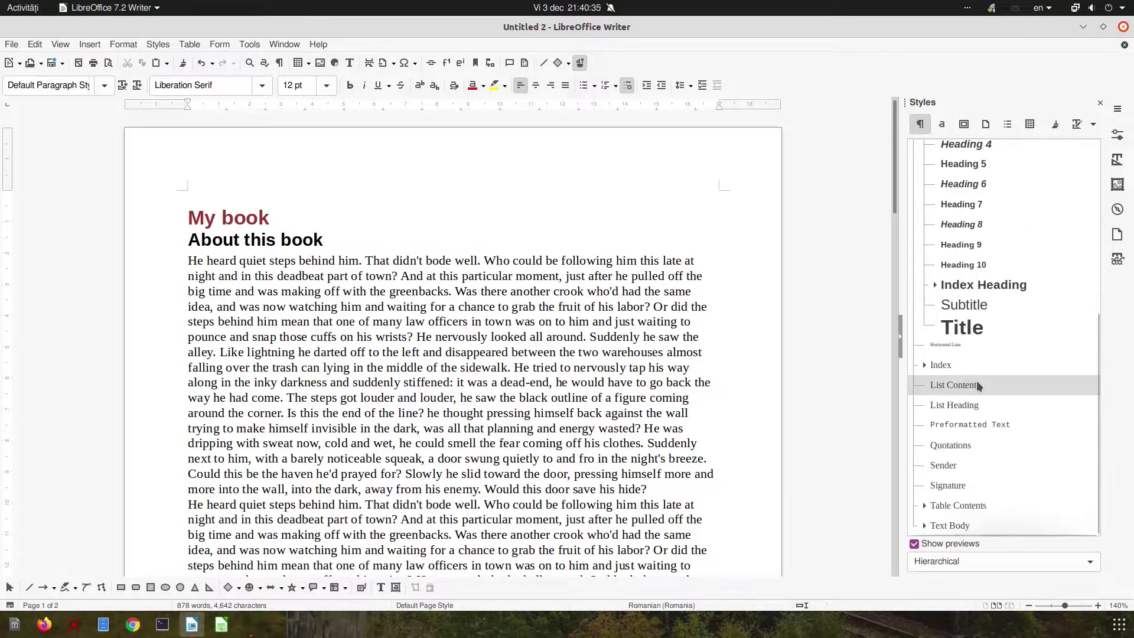
{"action": "left_click", "coordinate": [924, 525]}
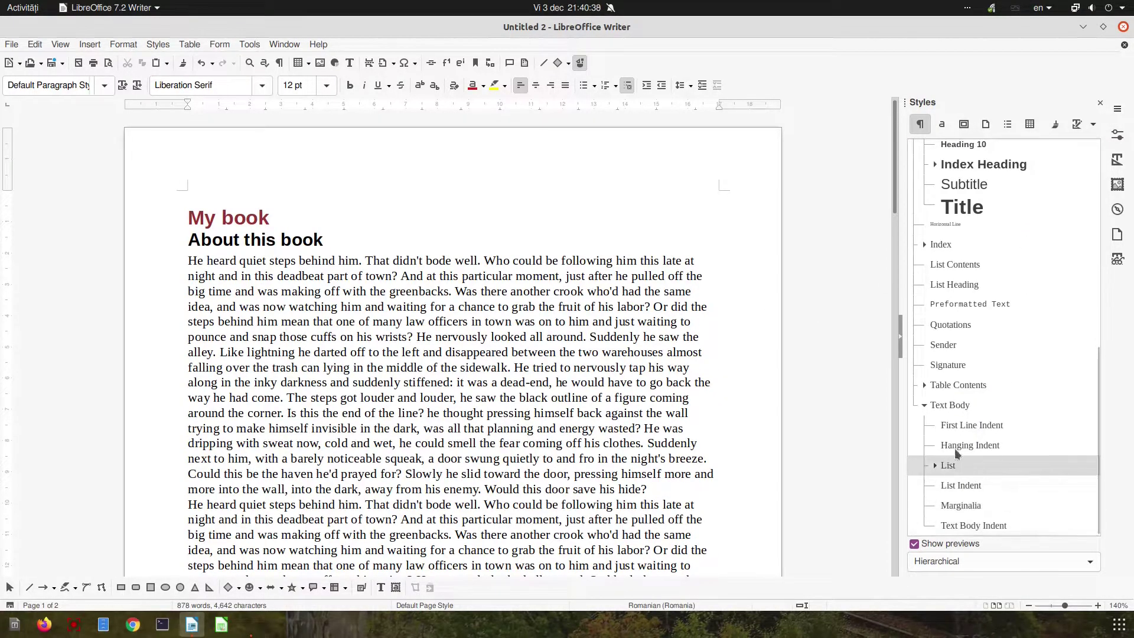
{"action": "right_click", "coordinate": [960, 426]}
{"action": "left_click", "coordinate": [840, 351]}
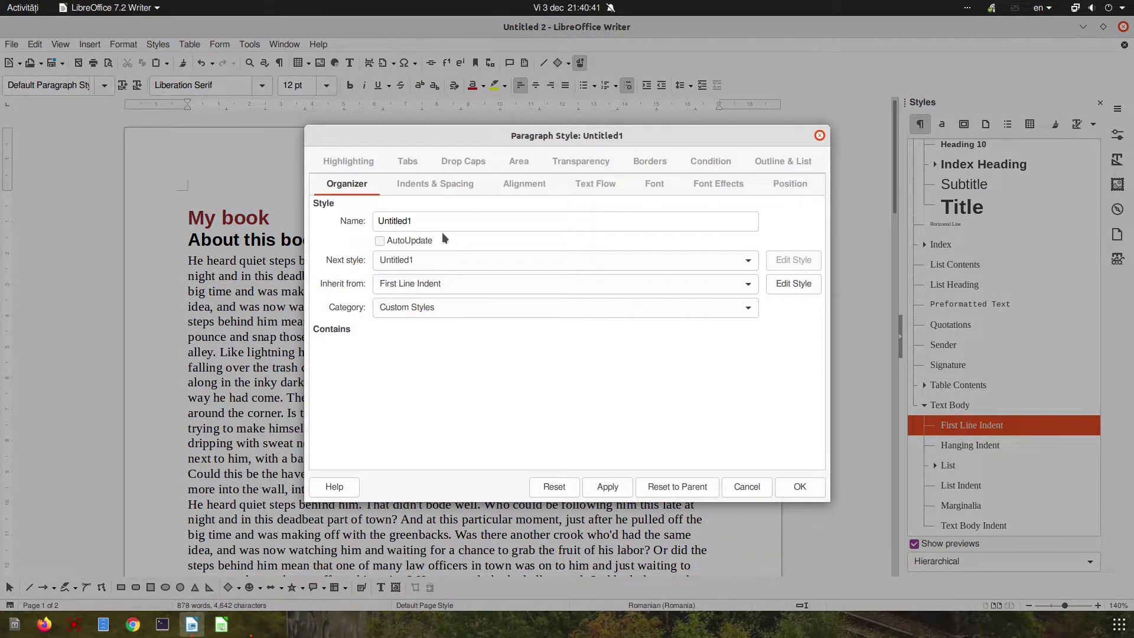
{"action": "double_click", "coordinate": [435, 219]}
{"action": "type", "text": "MY_PARAG"}
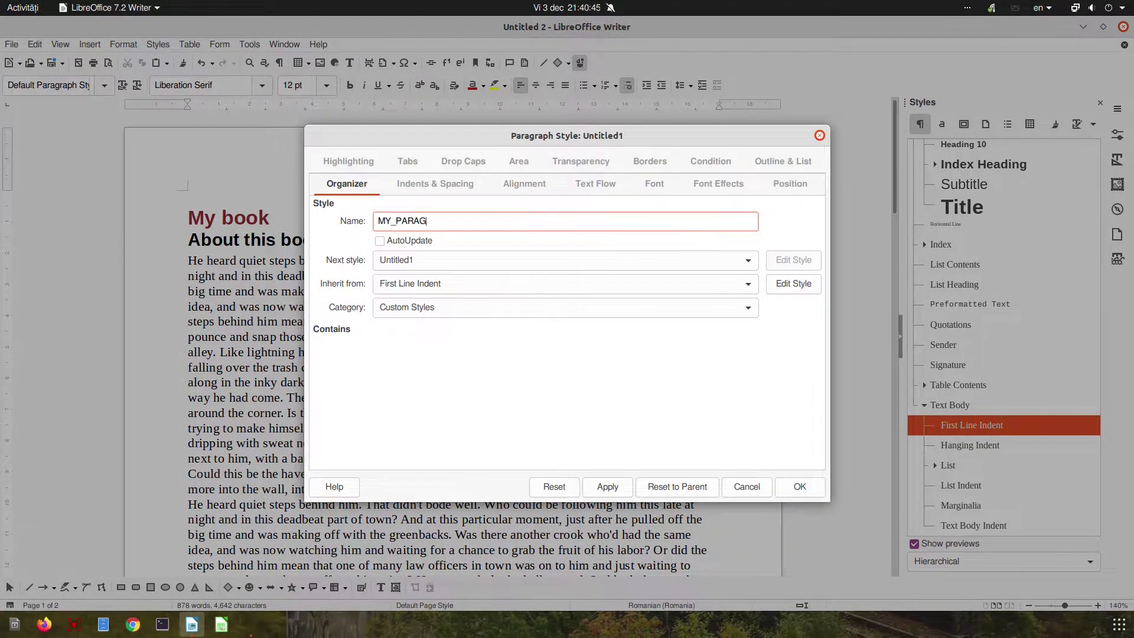
{"action": "type", "text": "RAPH"}
{"action": "key", "text": "Tab"}
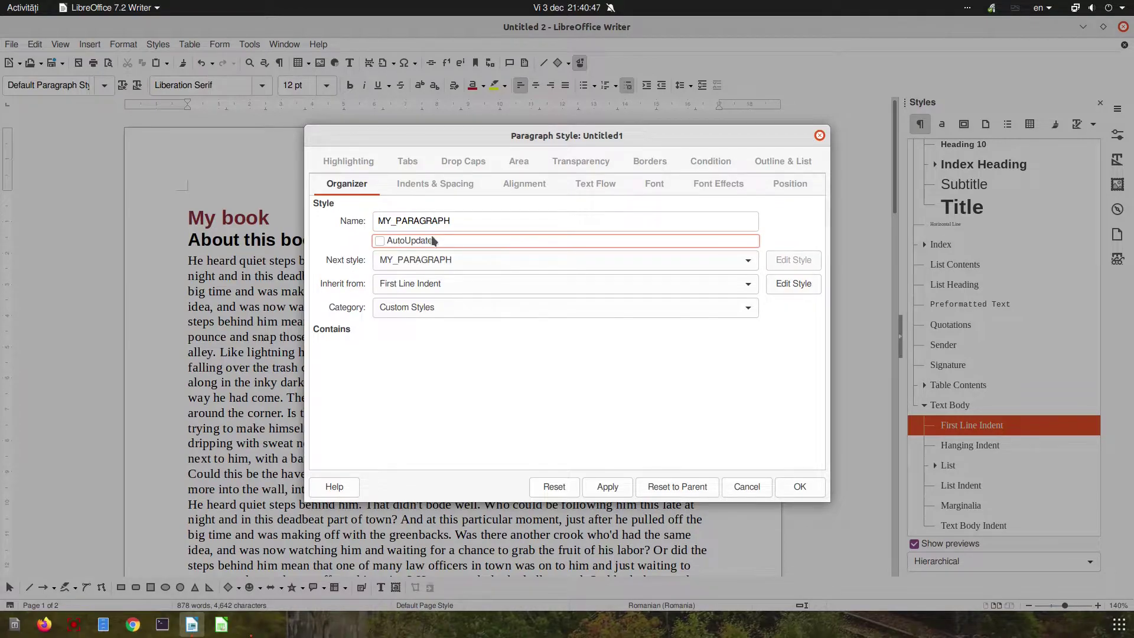
Set the MY_PARAGRAPH style's alignment to Justified and review its indent, spacing and text flow options.
{"action": "left_click", "coordinate": [408, 186]}
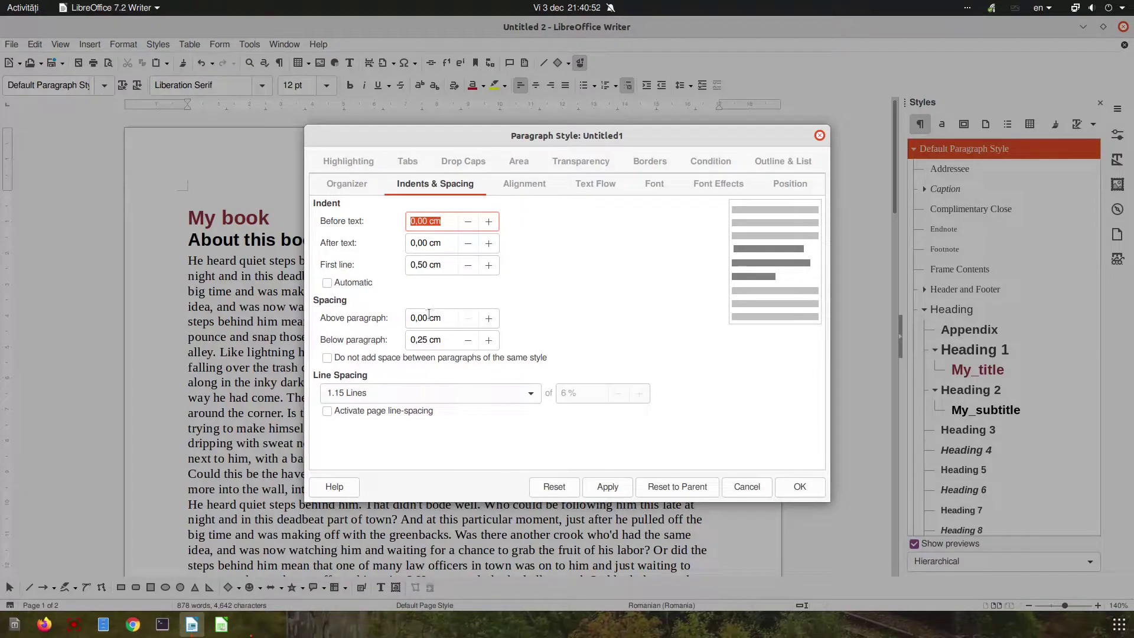
{"action": "left_click", "coordinate": [512, 186]}
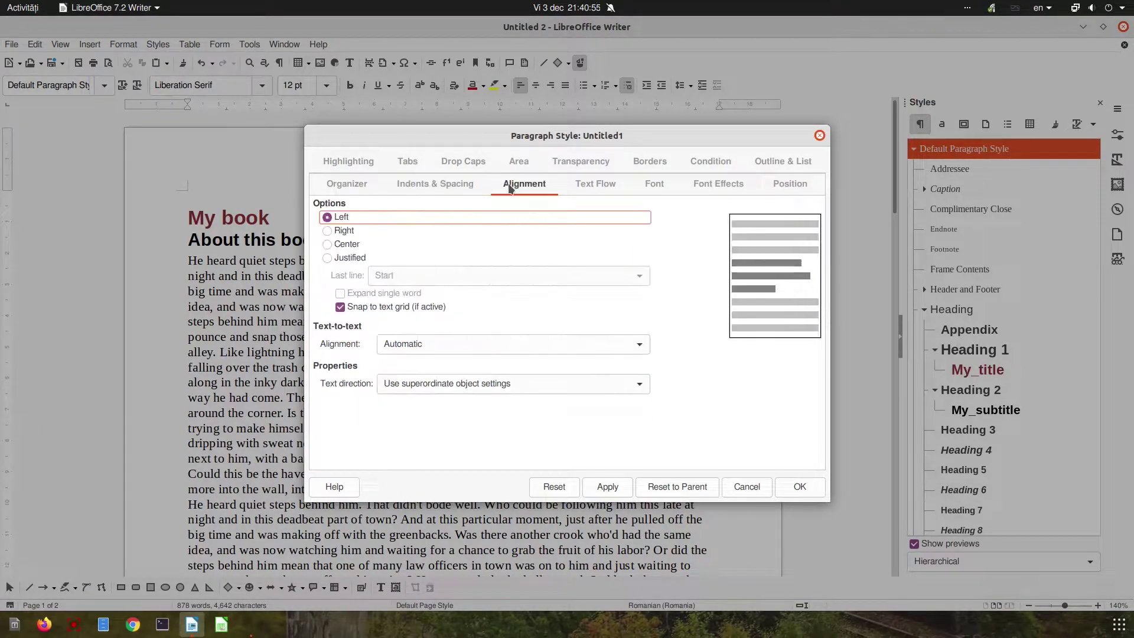
{"action": "left_click", "coordinate": [352, 257]}
{"action": "left_click", "coordinate": [588, 182]}
{"action": "left_click", "coordinate": [407, 351]}
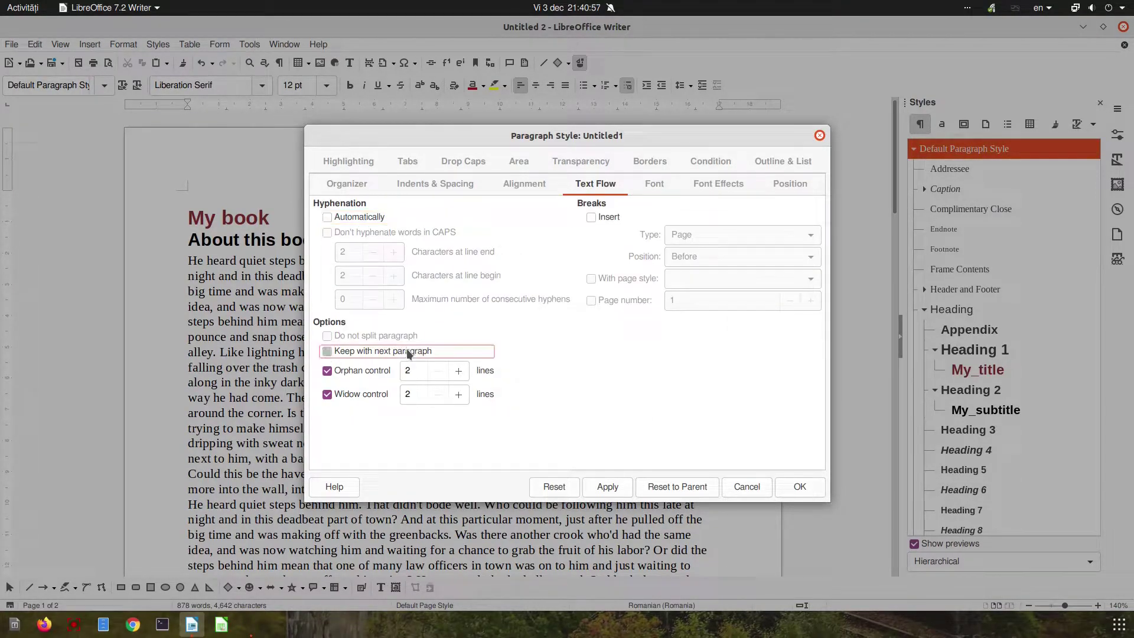
{"action": "left_click", "coordinate": [410, 351]}
Set the MY_PARAGRAPH font color to a dark gray from the standard palette and save the style.
{"action": "left_click", "coordinate": [632, 187]}
{"action": "left_click", "coordinate": [709, 186]}
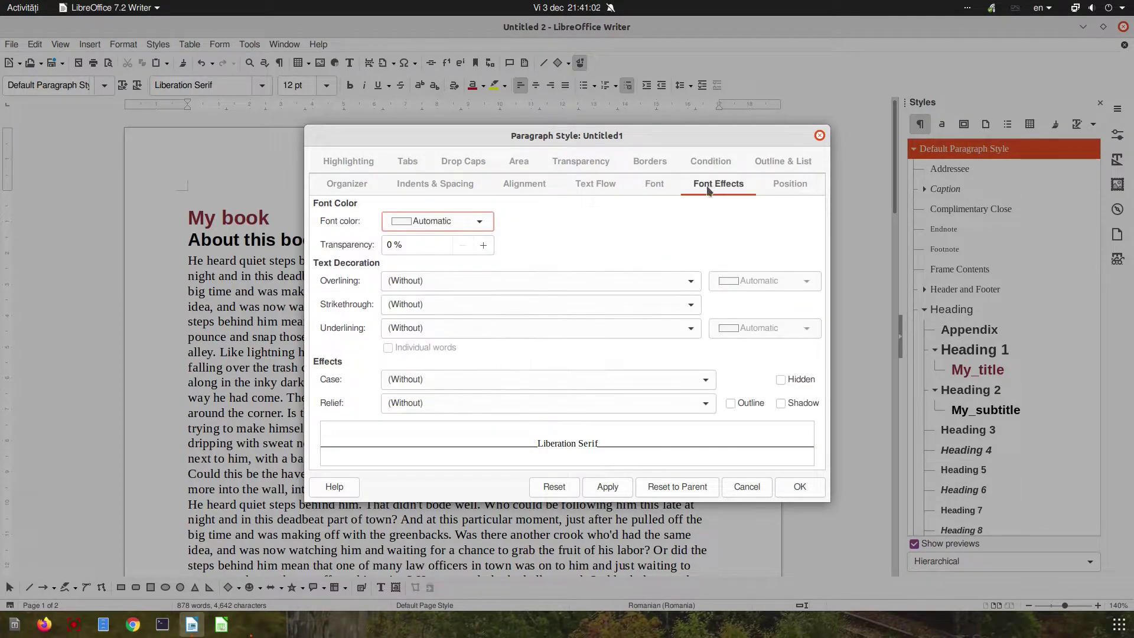
{"action": "left_click", "coordinate": [480, 222]}
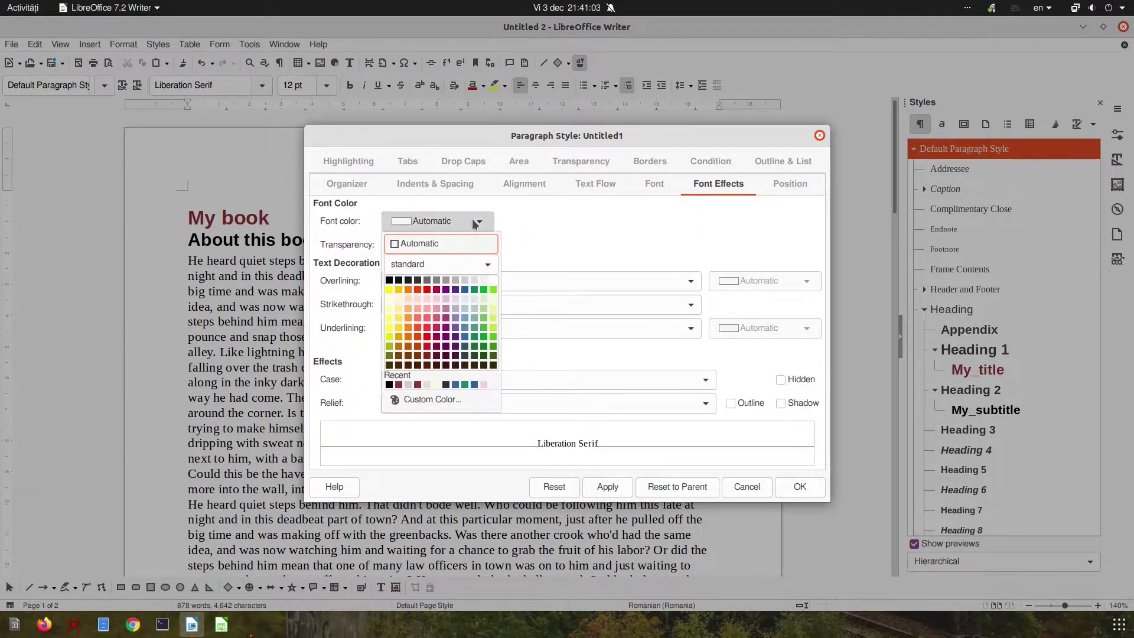
{"action": "left_click", "coordinate": [425, 282]}
{"action": "left_click", "coordinate": [606, 483]}
{"action": "left_click", "coordinate": [798, 486]}
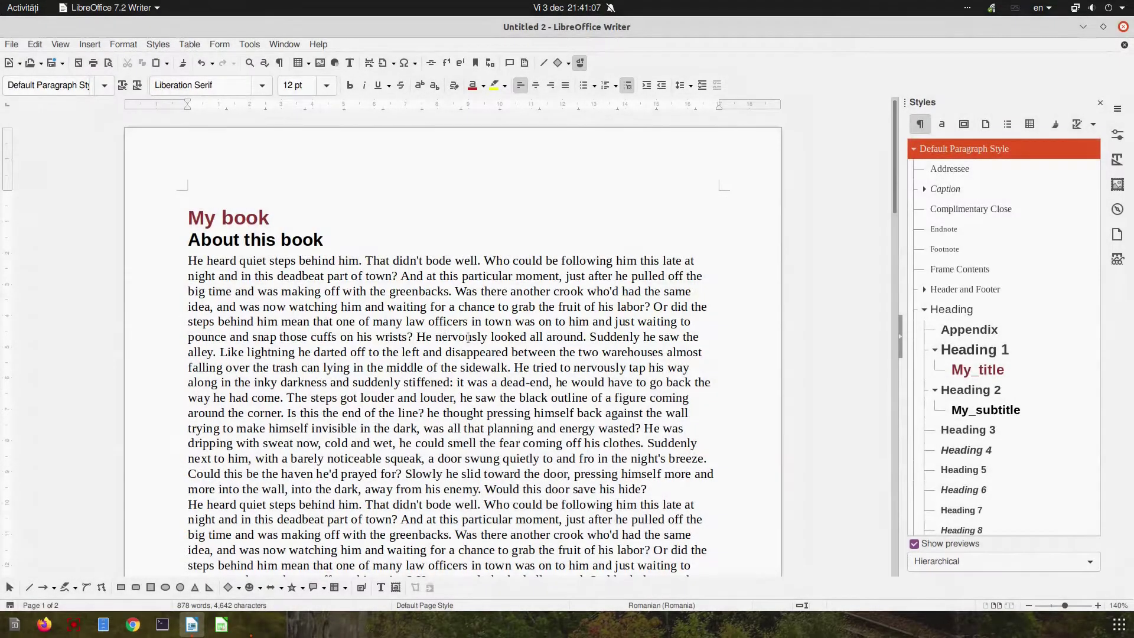
Apply the MY_PARAGRAPH style to all the body text below the "About this book" line.
{"action": "left_click_drag", "start_coordinate": [186, 261], "coordinate": [516, 633]}
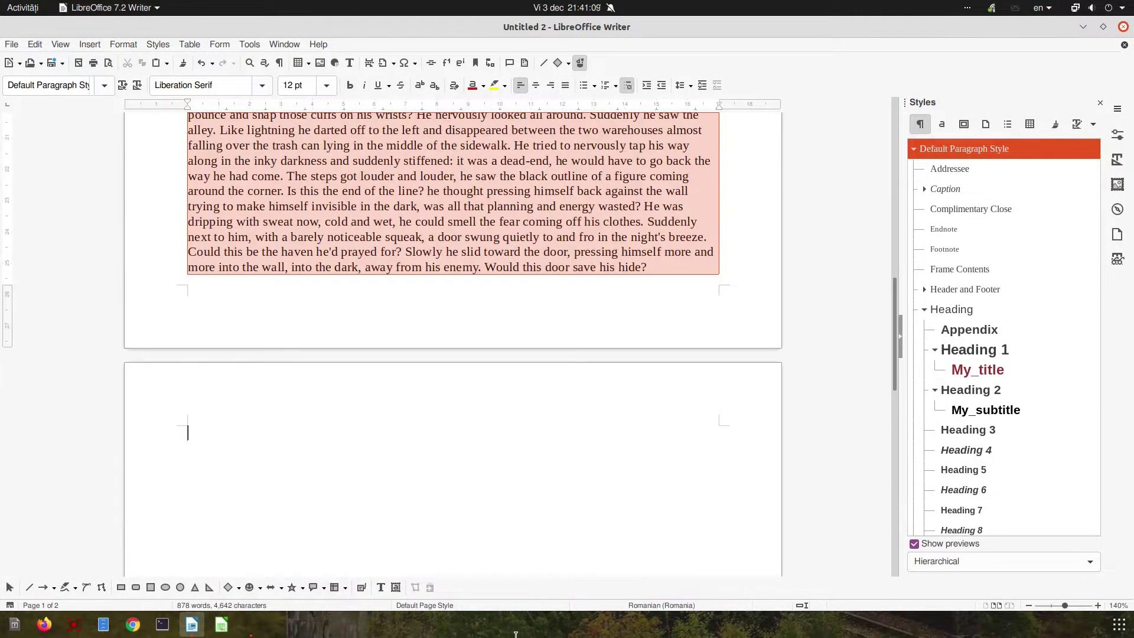
{"action": "scroll", "coordinate": [962, 413], "scroll_direction": "down", "scroll_amount": 7}
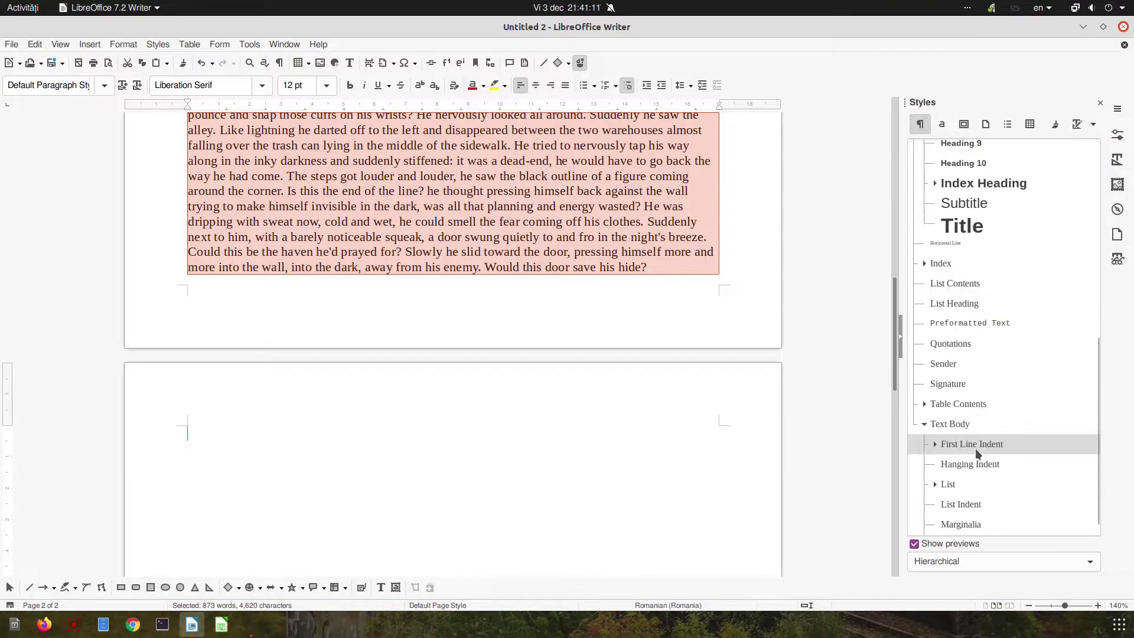
{"action": "left_click", "coordinate": [936, 426]}
{"action": "left_click", "coordinate": [977, 447]}
{"action": "double_click", "coordinate": [968, 448]}
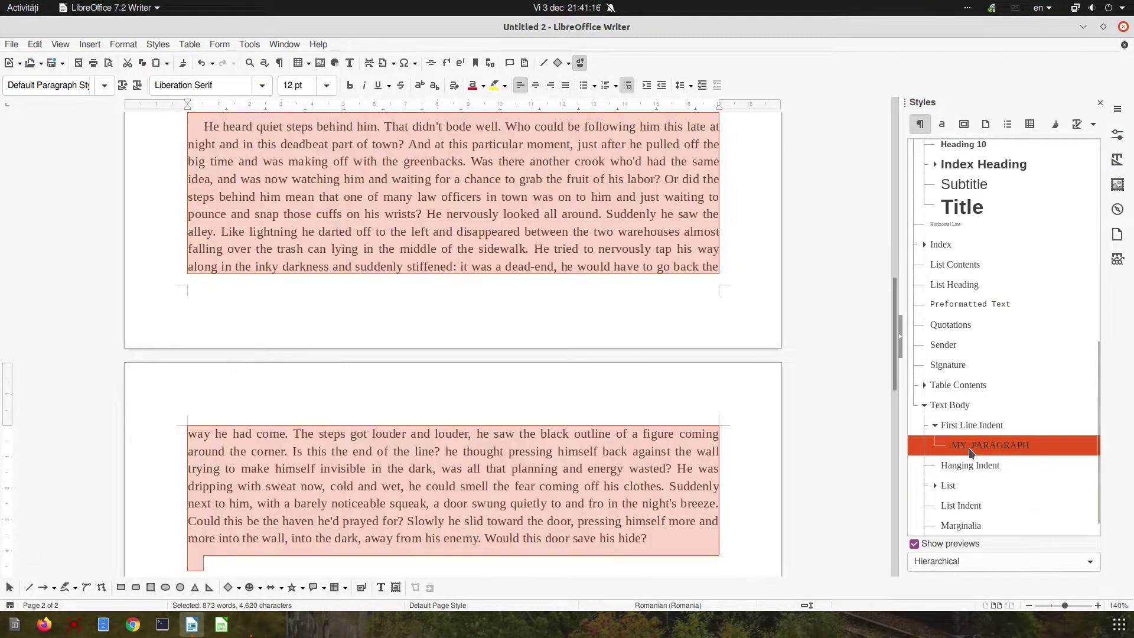
{"action": "scroll", "coordinate": [496, 280], "scroll_direction": "up", "scroll_amount": 8}
{"action": "scroll", "coordinate": [495, 280], "scroll_direction": "up", "scroll_amount": 3}
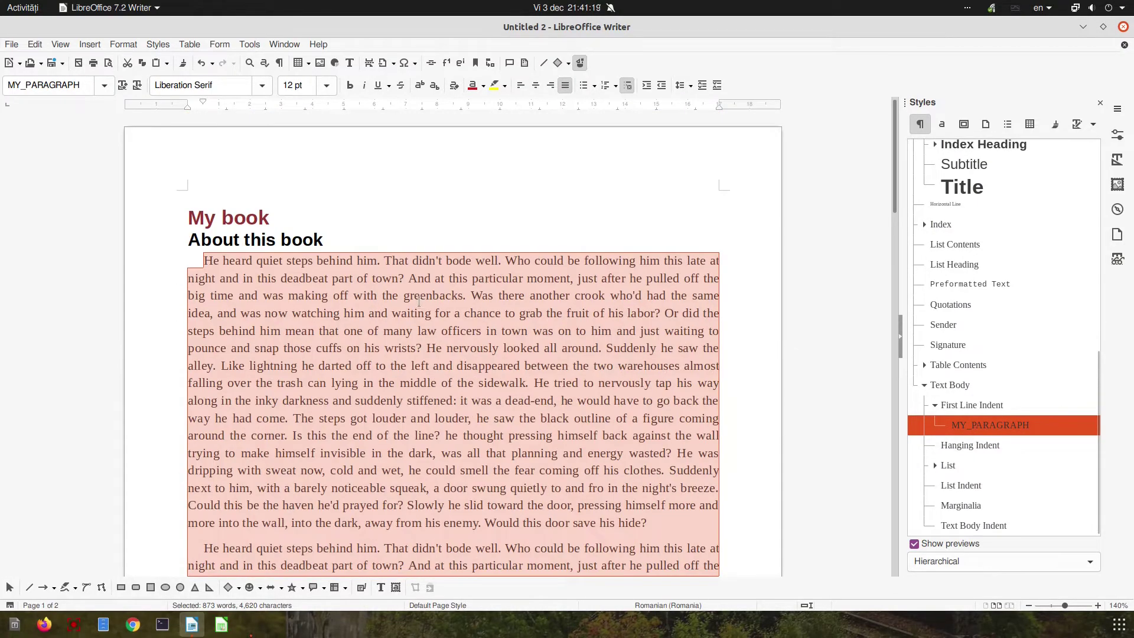
{"action": "left_click", "coordinate": [439, 297]}
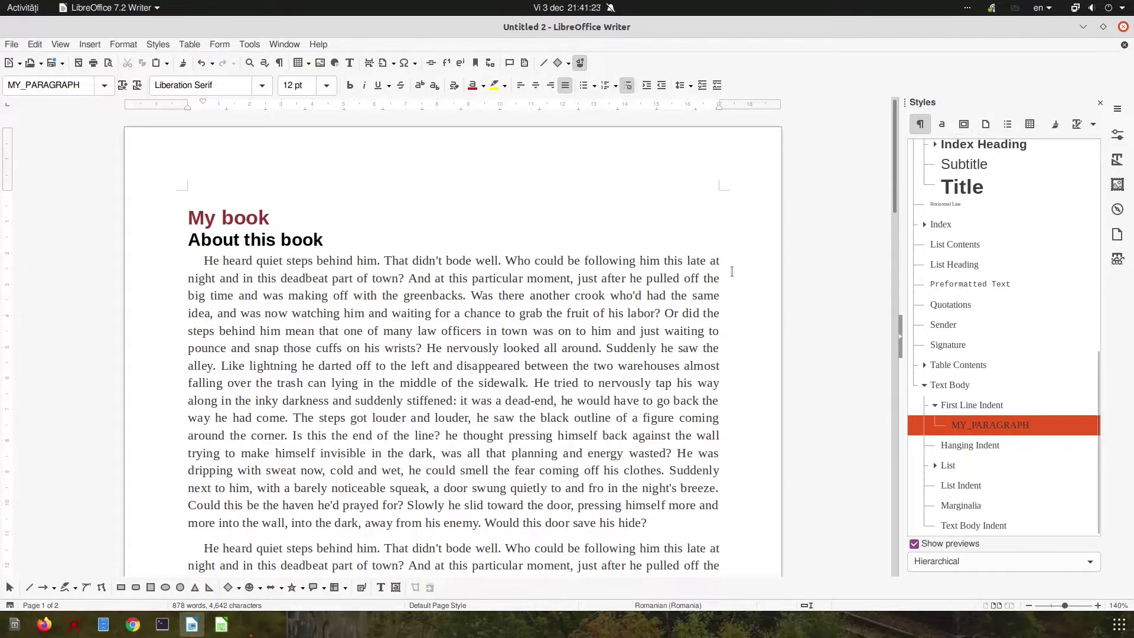
Filter the paragraph styles list to show only Custom Styles.
{"action": "scroll", "coordinate": [969, 277], "scroll_direction": "up", "scroll_amount": 8}
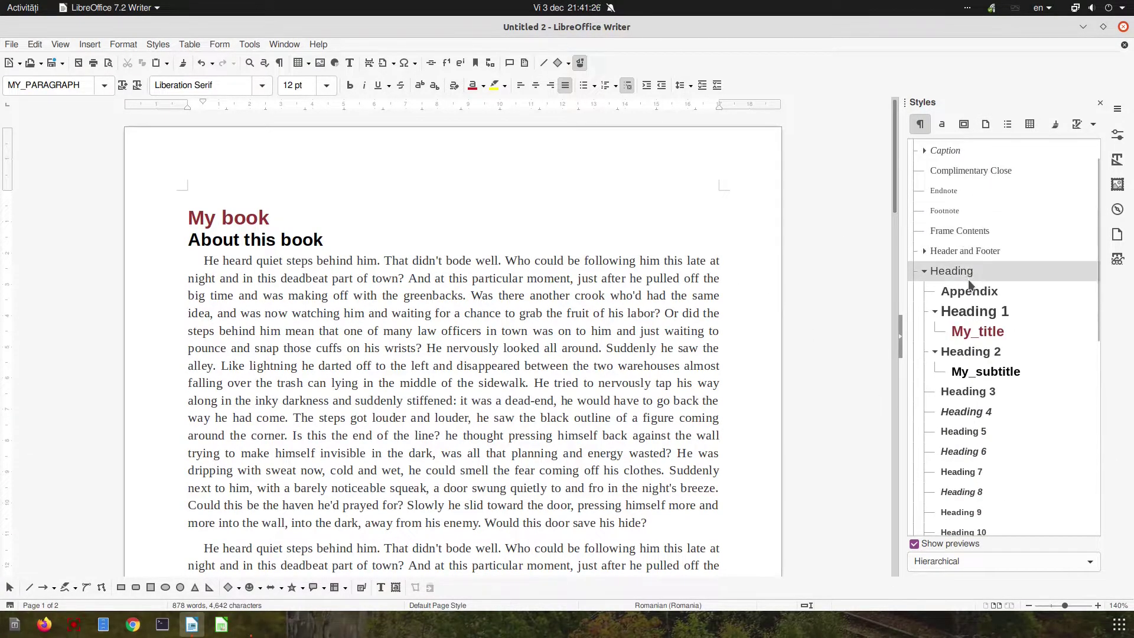
{"action": "left_click", "coordinate": [974, 559]}
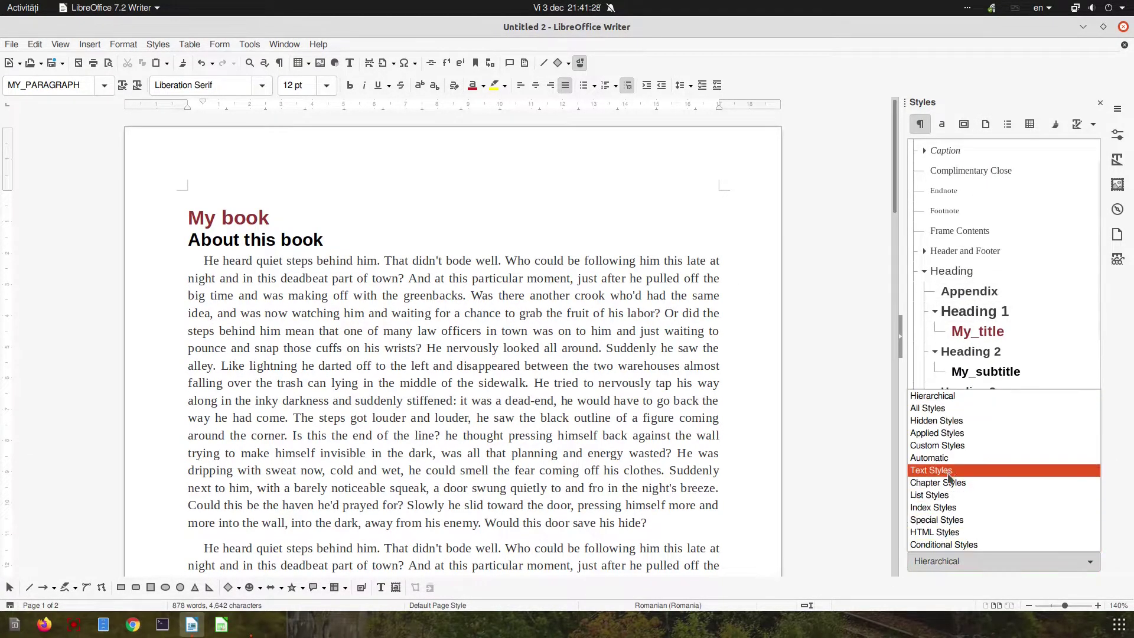
{"action": "left_click", "coordinate": [945, 445]}
Set the My_title paragraph style's next style to My_subtitle and save the style.
{"action": "right_click", "coordinate": [960, 189]}
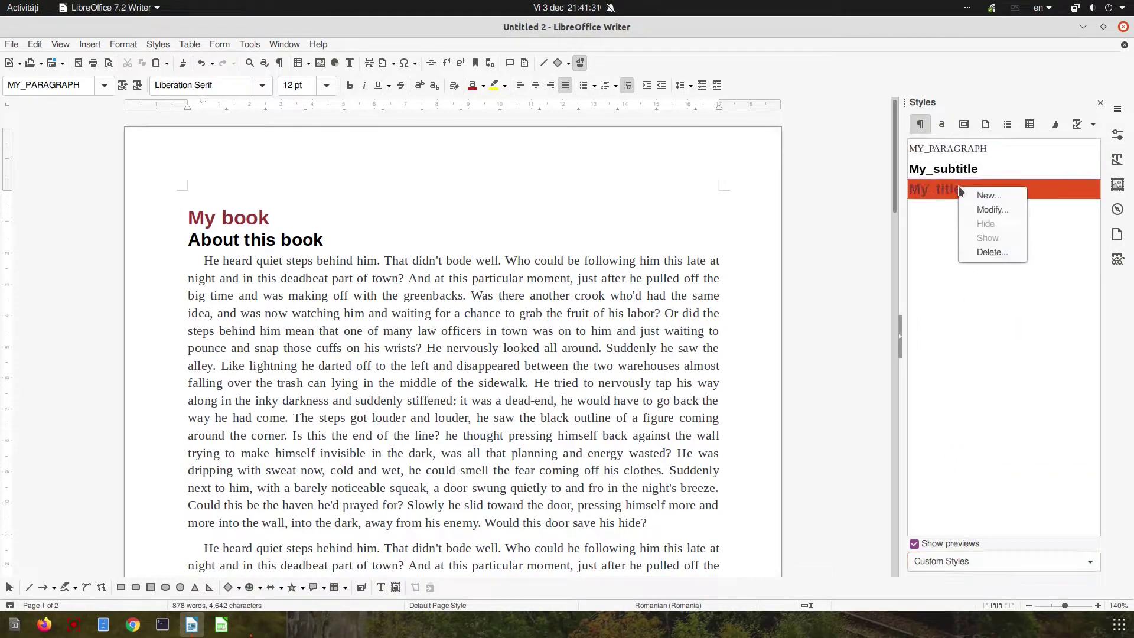
{"action": "left_click", "coordinate": [970, 210]}
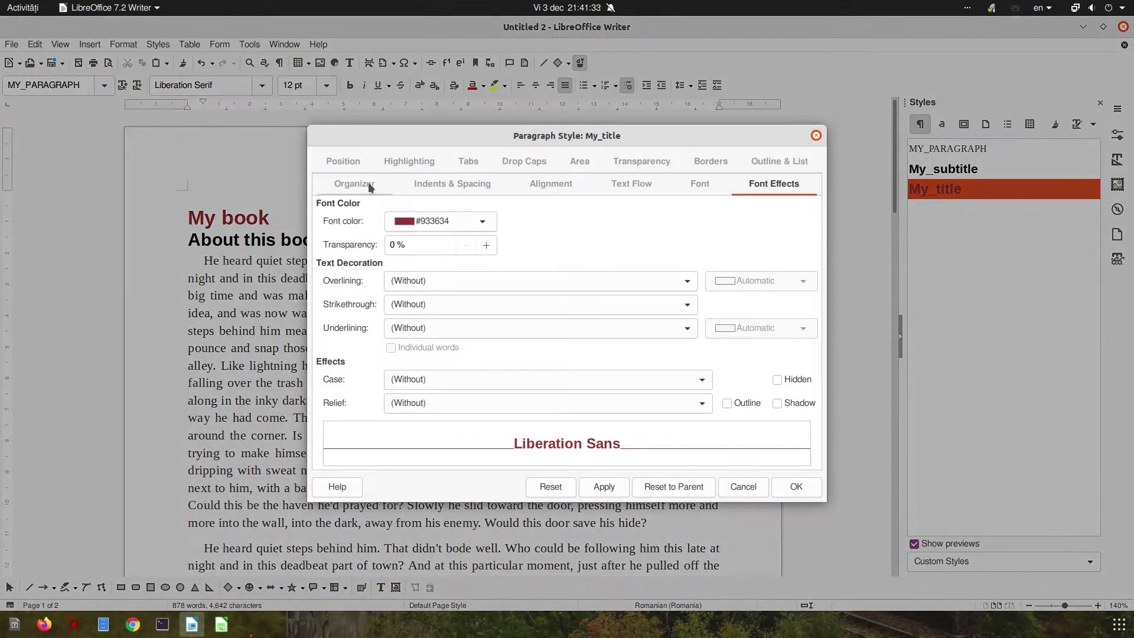
{"action": "left_click", "coordinate": [366, 187]}
{"action": "left_click", "coordinate": [405, 265]}
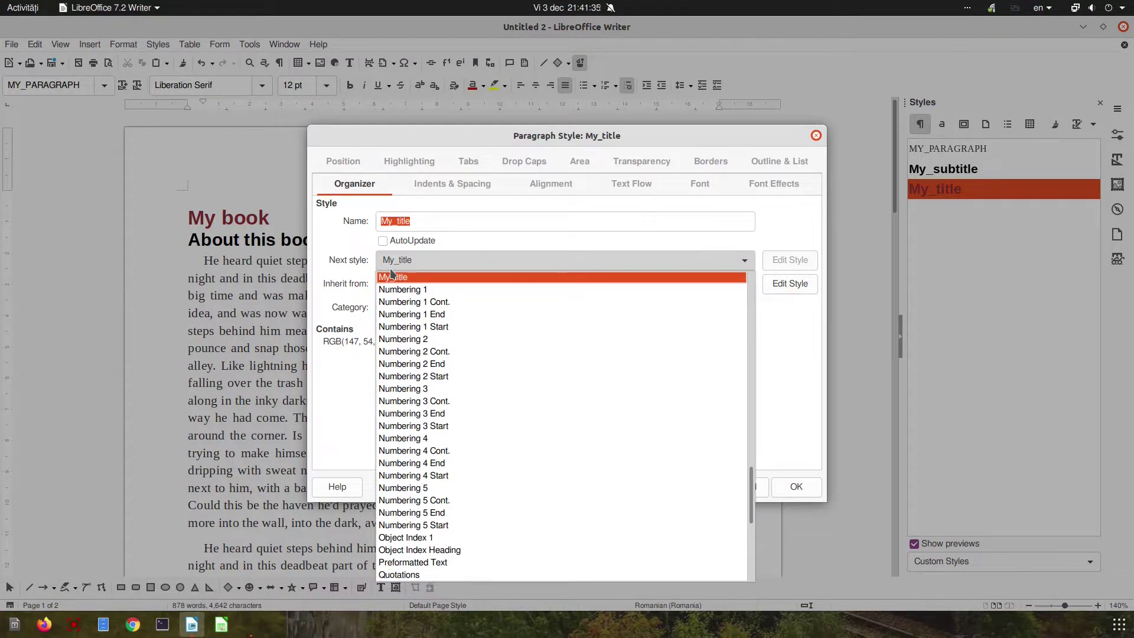
{"action": "scroll", "coordinate": [419, 296], "scroll_direction": "up", "scroll_amount": 3}
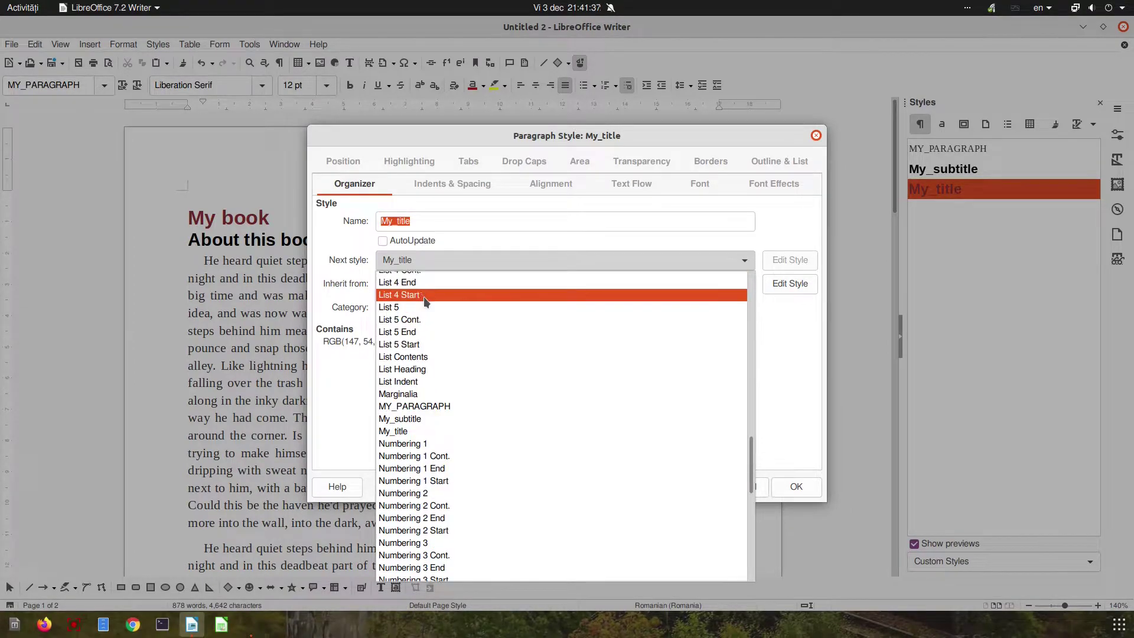
{"action": "left_click", "coordinate": [418, 408]}
{"action": "left_click", "coordinate": [603, 490]}
{"action": "left_click", "coordinate": [792, 489]}
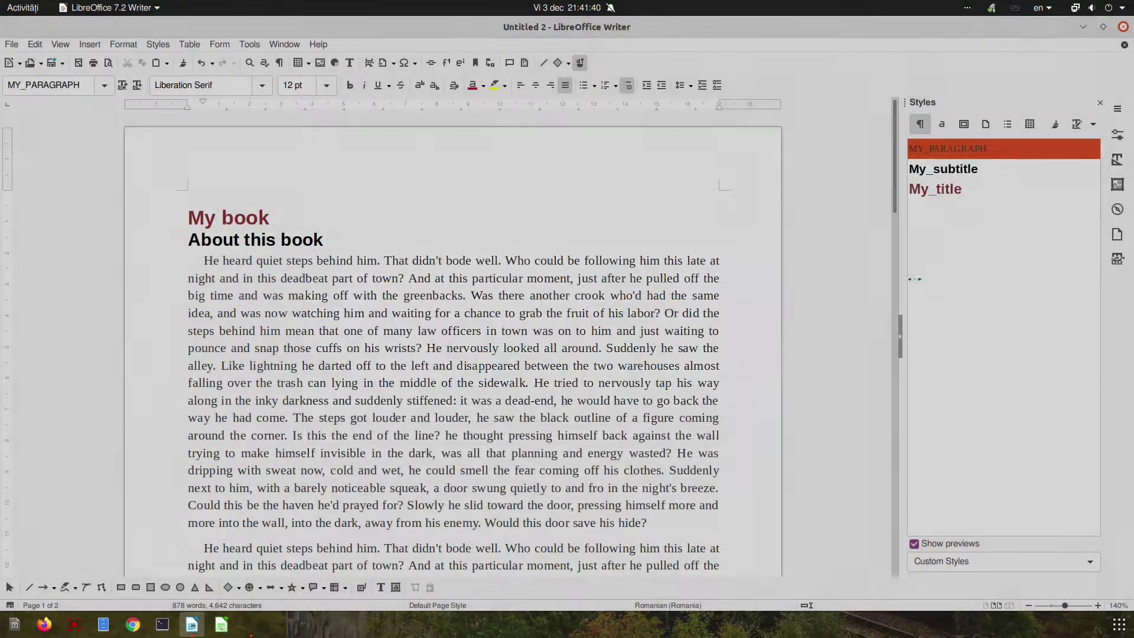
Set the My_subtitle paragraph style's next style to MY_PARAGRAPH and save the style.
{"action": "right_click", "coordinate": [945, 180]}
{"action": "left_click", "coordinate": [975, 195]}
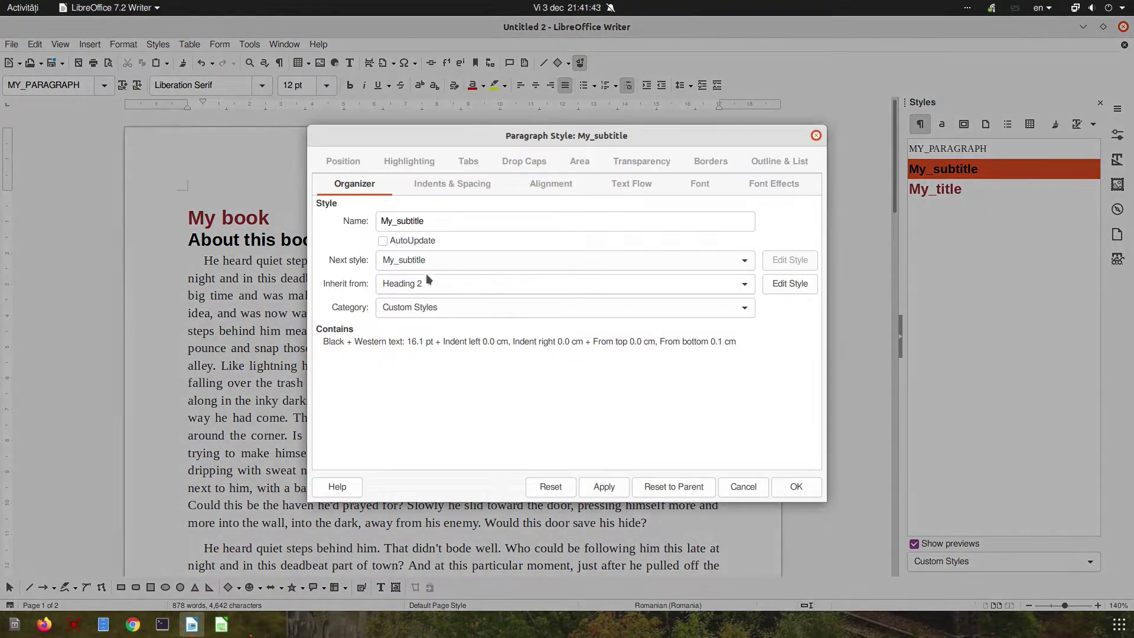
{"action": "left_click", "coordinate": [428, 264]}
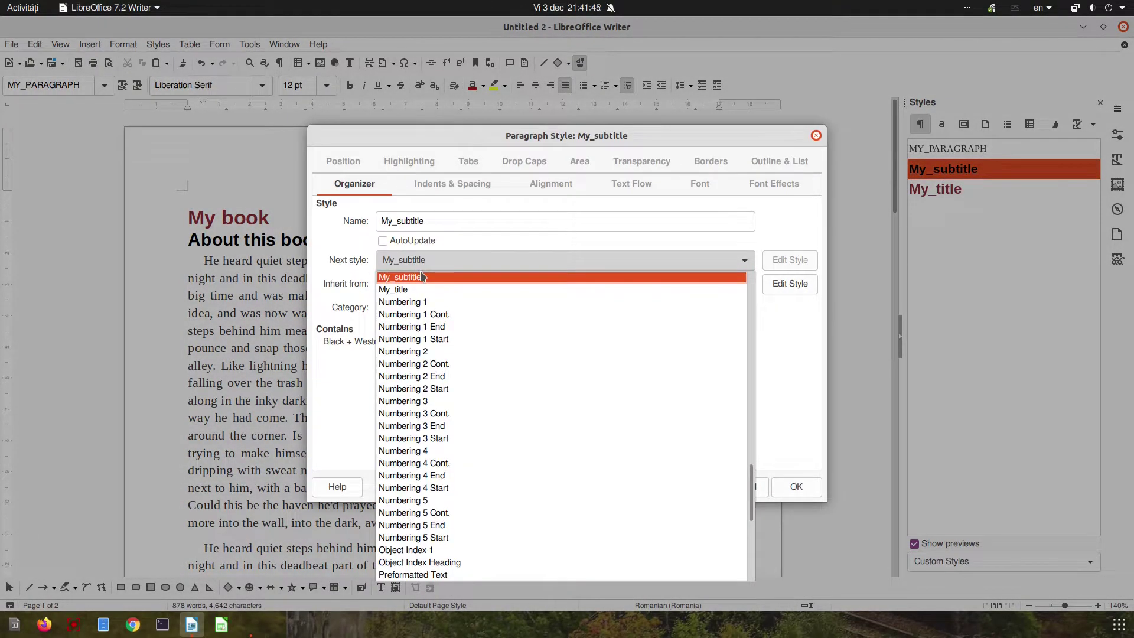
{"action": "scroll", "coordinate": [455, 378], "scroll_direction": "down", "scroll_amount": 5}
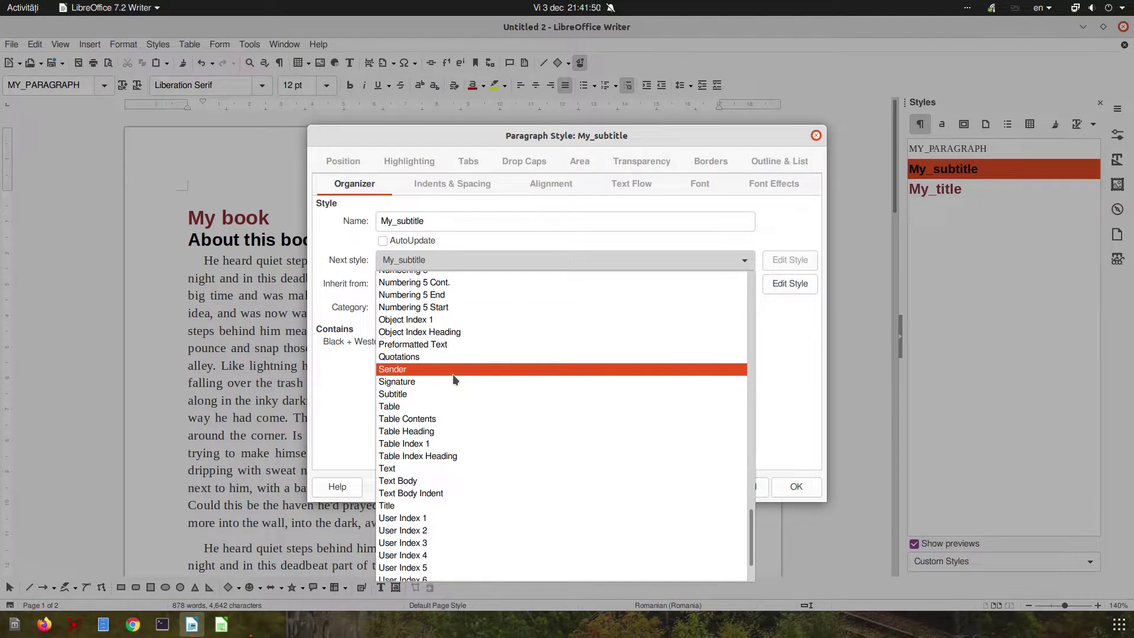
{"action": "scroll", "coordinate": [452, 381], "scroll_direction": "up", "scroll_amount": 9}
{"action": "left_click", "coordinate": [415, 418]}
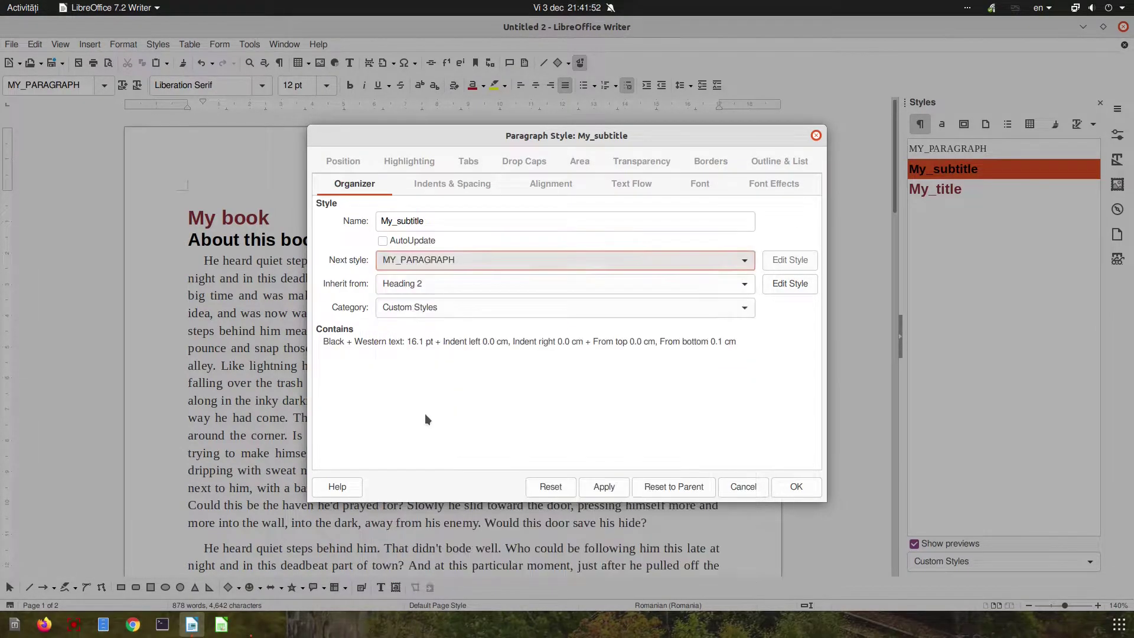
{"action": "left_click", "coordinate": [591, 485]}
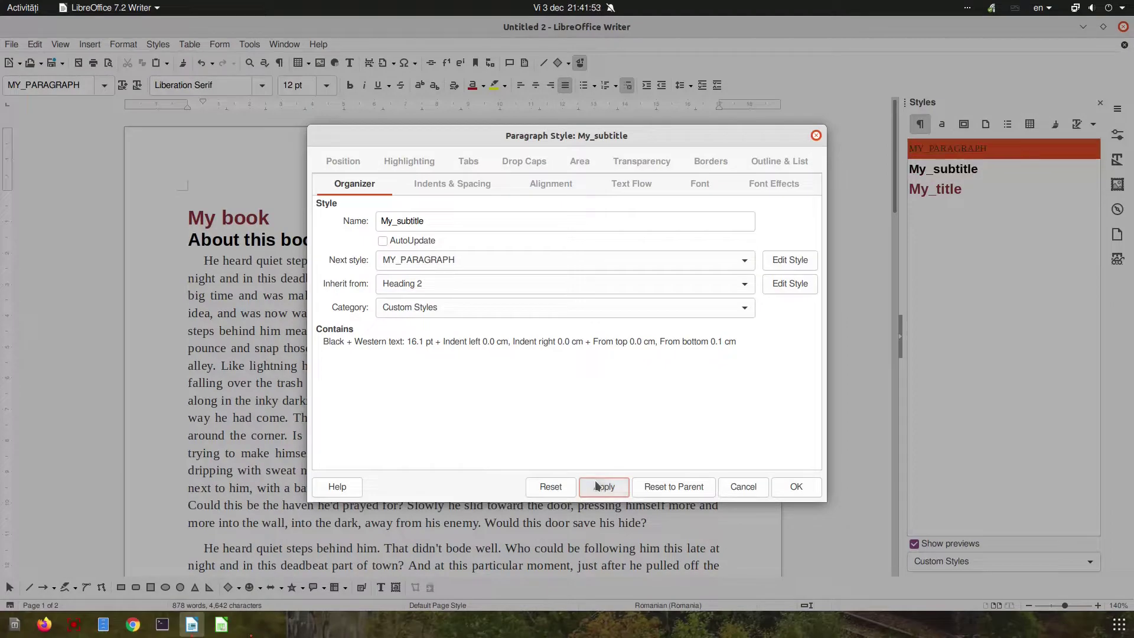
{"action": "left_click", "coordinate": [811, 491]}
{"action": "right_click", "coordinate": [939, 189]}
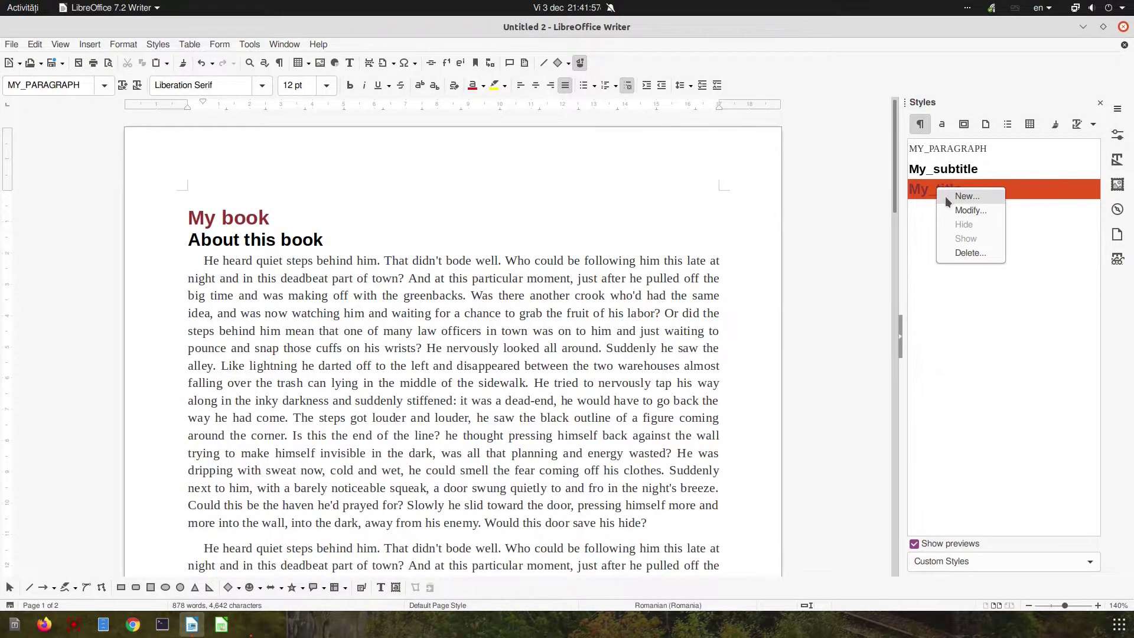
{"action": "left_click", "coordinate": [946, 198]}
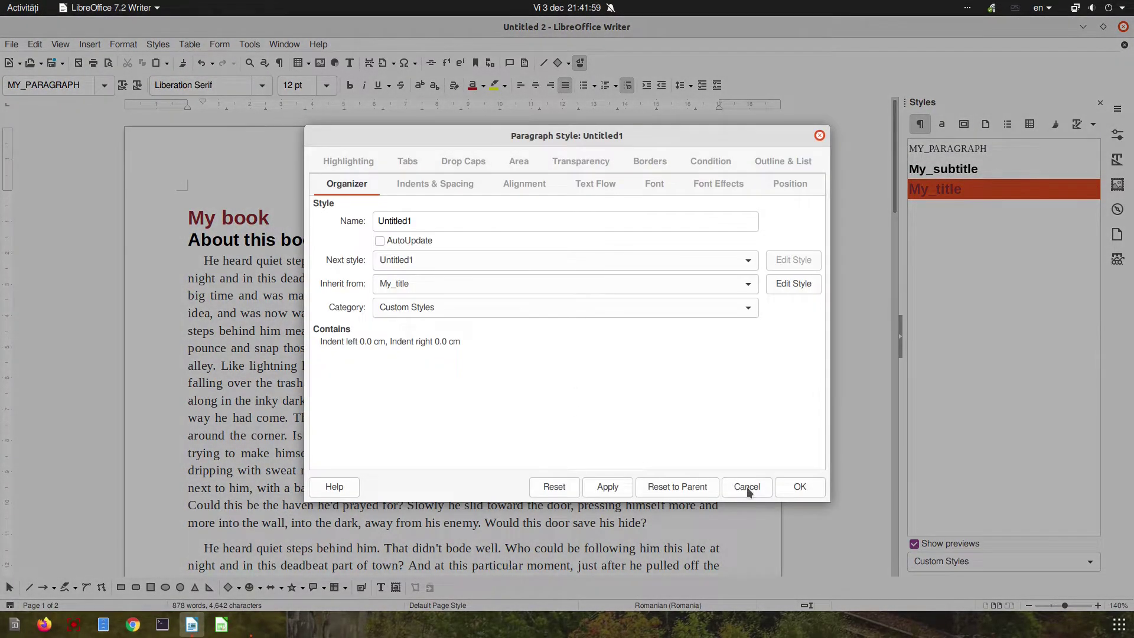
{"action": "left_click", "coordinate": [747, 487]}
Make the My_title style insert a page break before the paragraph, using the MY_first_page page style, and save it.
{"action": "right_click", "coordinate": [939, 188]}
{"action": "left_click", "coordinate": [600, 236]}
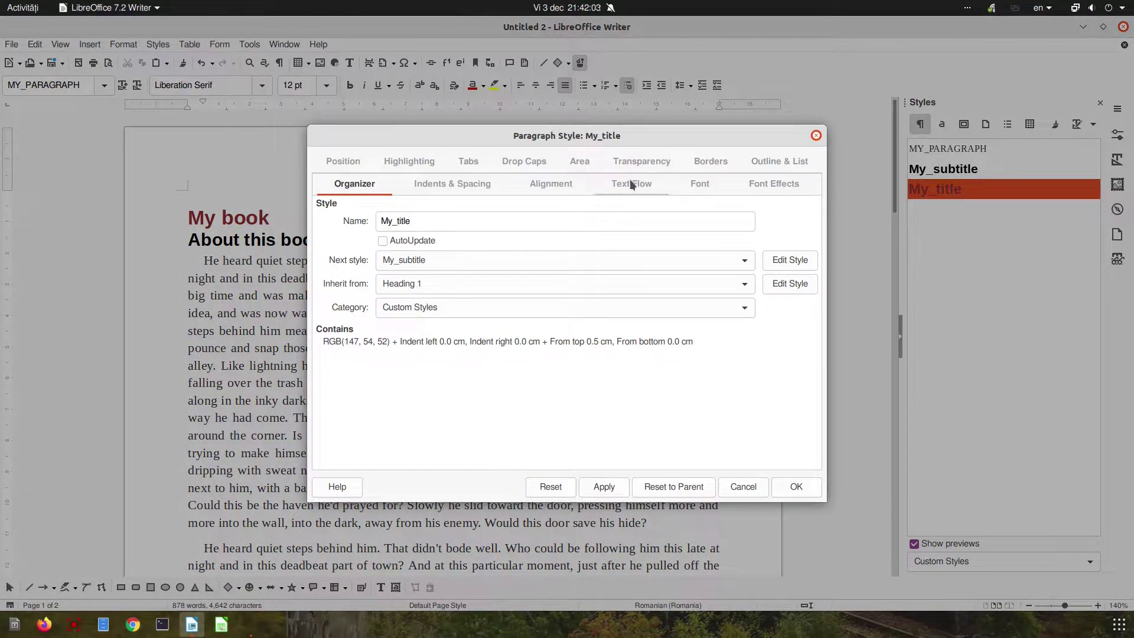
{"action": "left_click", "coordinate": [632, 184]}
{"action": "left_click", "coordinate": [611, 218]}
{"action": "left_click", "coordinate": [685, 257]}
{"action": "left_click", "coordinate": [689, 268]}
{"action": "left_click", "coordinate": [689, 281]}
{"action": "left_click", "coordinate": [689, 285]}
{"action": "left_click", "coordinate": [690, 308]}
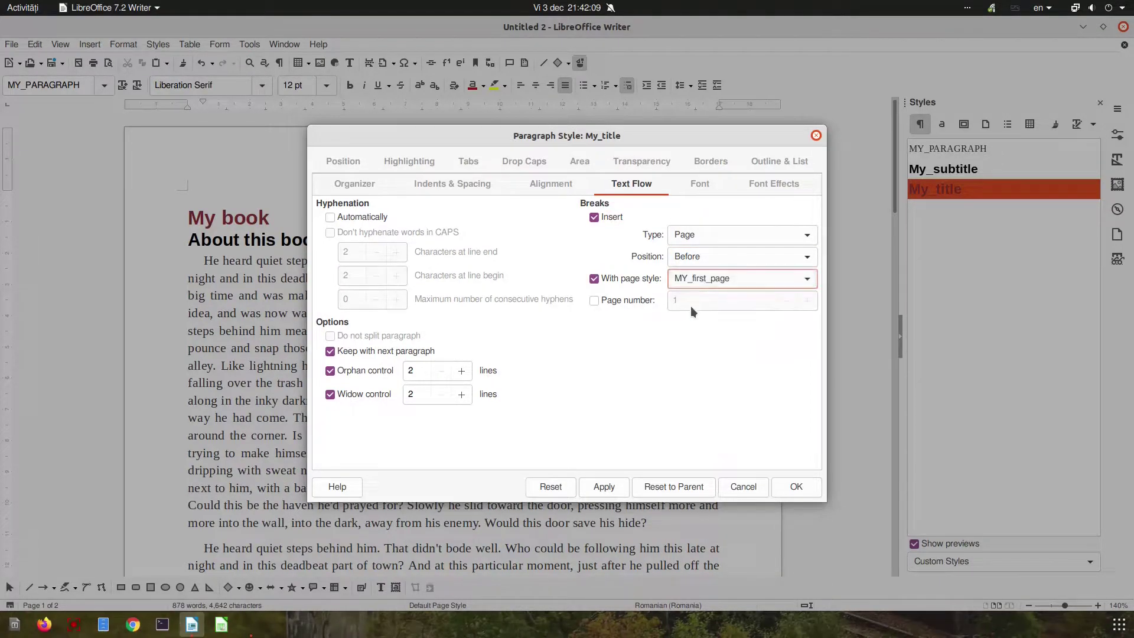
{"action": "left_click", "coordinate": [604, 487]}
{"action": "left_click", "coordinate": [793, 485]}
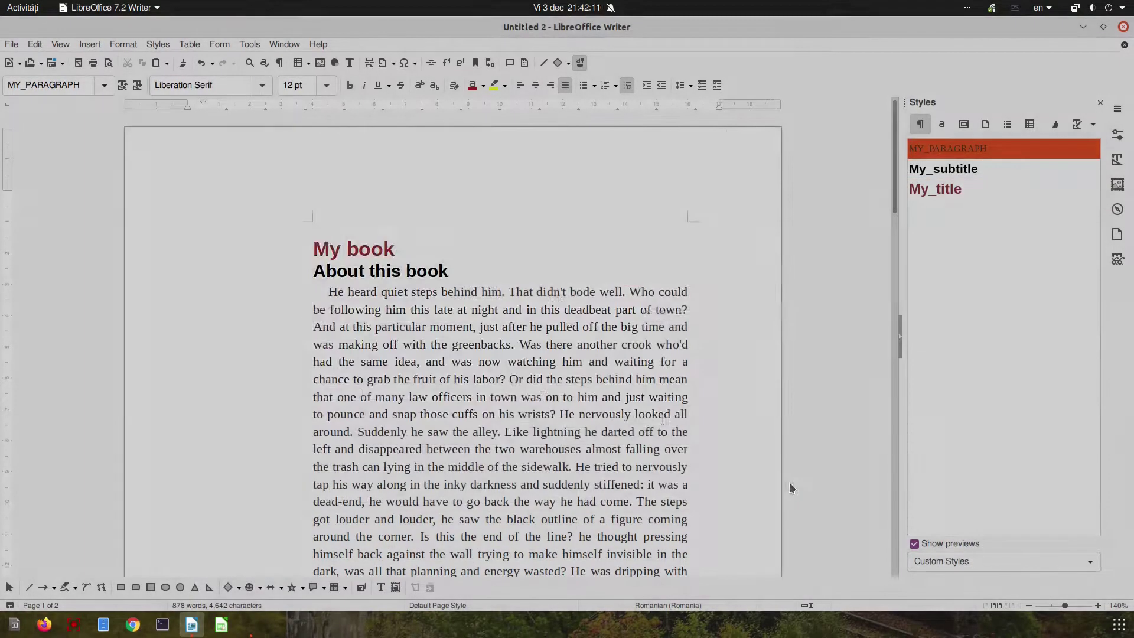
Examine the layout of both pages, the MY_next_page style's header settings and the page style used on page 2.
{"action": "scroll", "coordinate": [470, 267], "scroll_direction": "down", "scroll_amount": 2}
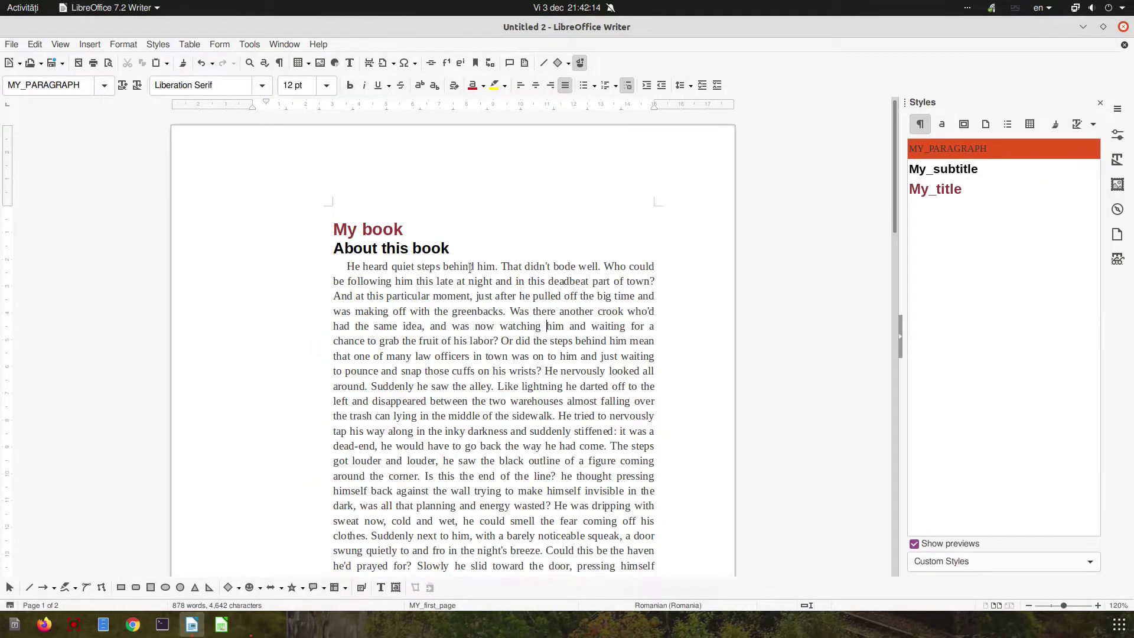
{"action": "scroll", "coordinate": [464, 270], "scroll_direction": "down", "scroll_amount": 3}
{"action": "scroll", "coordinate": [466, 283], "scroll_direction": "down", "scroll_amount": 8}
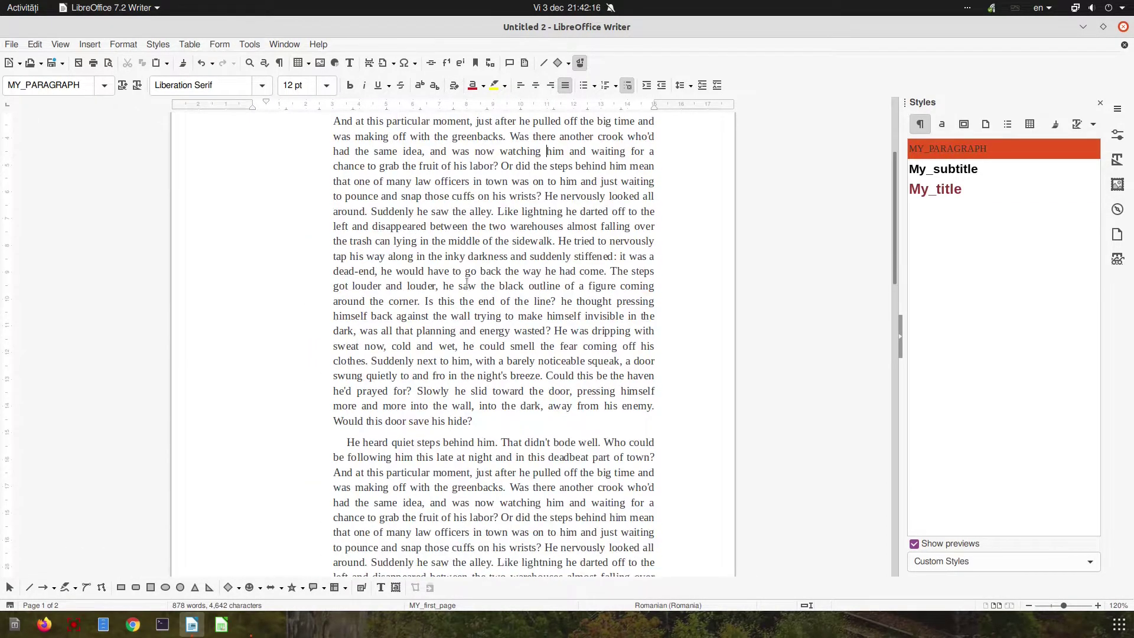
{"action": "scroll", "coordinate": [467, 283], "scroll_direction": "up", "scroll_amount": 10}
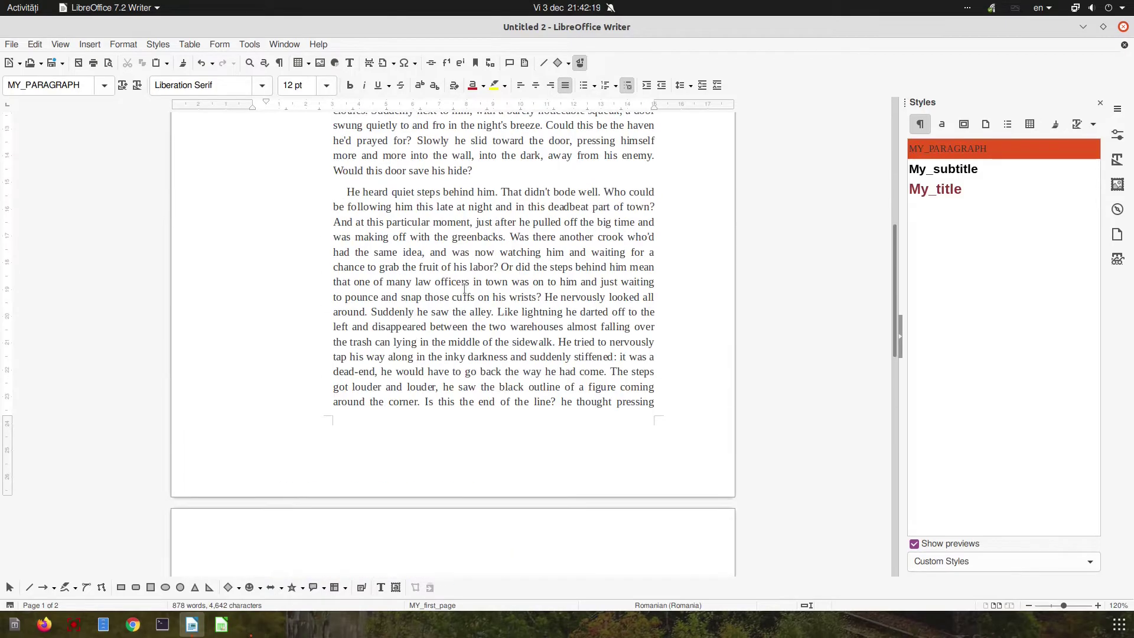
{"action": "left_click", "coordinate": [985, 124]}
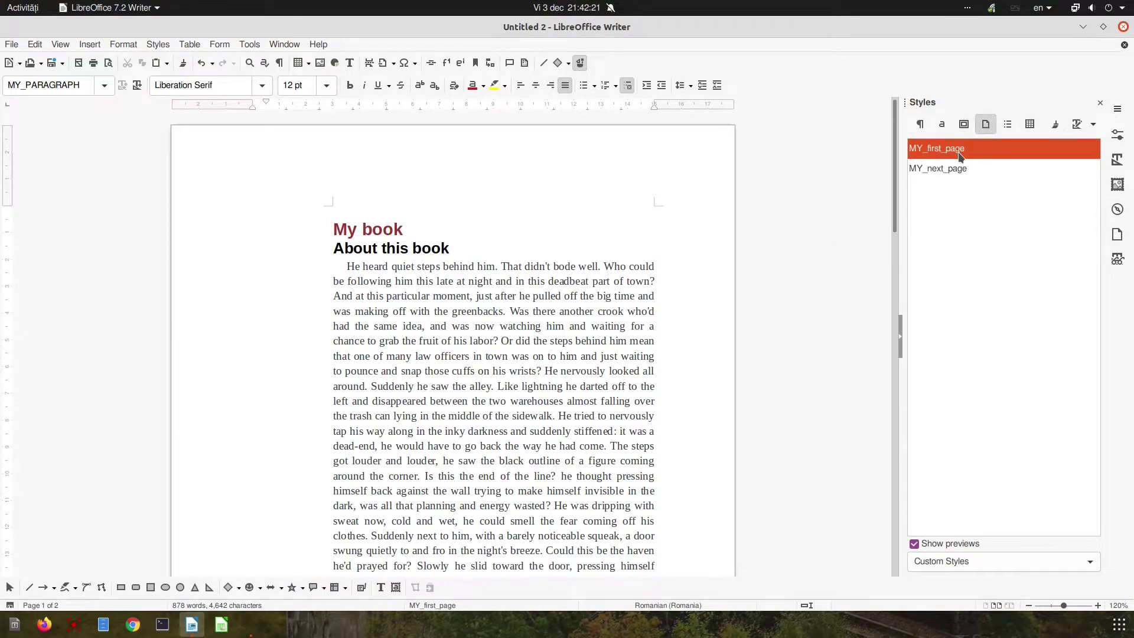
{"action": "left_click", "coordinate": [951, 171]}
{"action": "right_click", "coordinate": [952, 171]}
{"action": "left_click", "coordinate": [965, 194]}
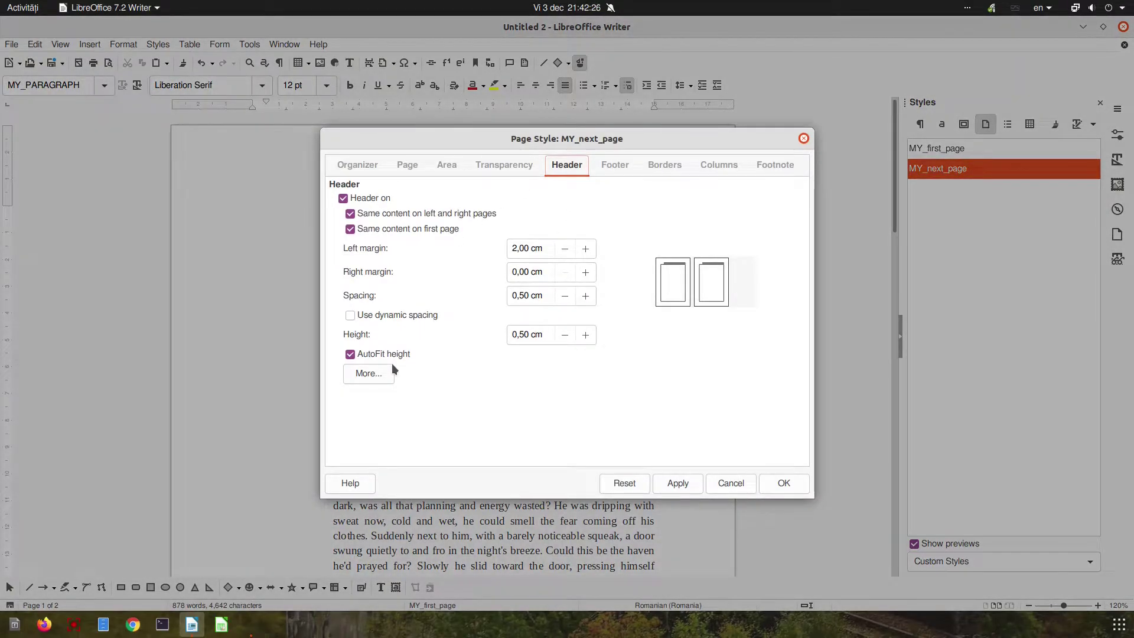
{"action": "left_click", "coordinate": [768, 484]}
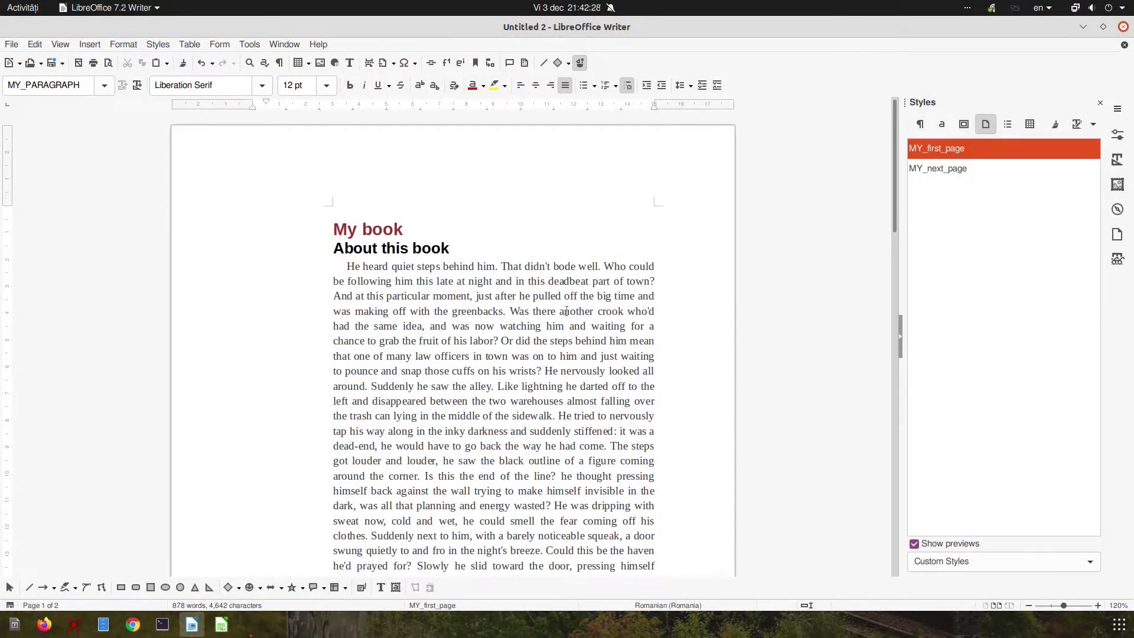
{"action": "scroll", "coordinate": [569, 310], "scroll_direction": "down", "scroll_amount": 10}
{"action": "mouse_move", "coordinate": [541, 305]}
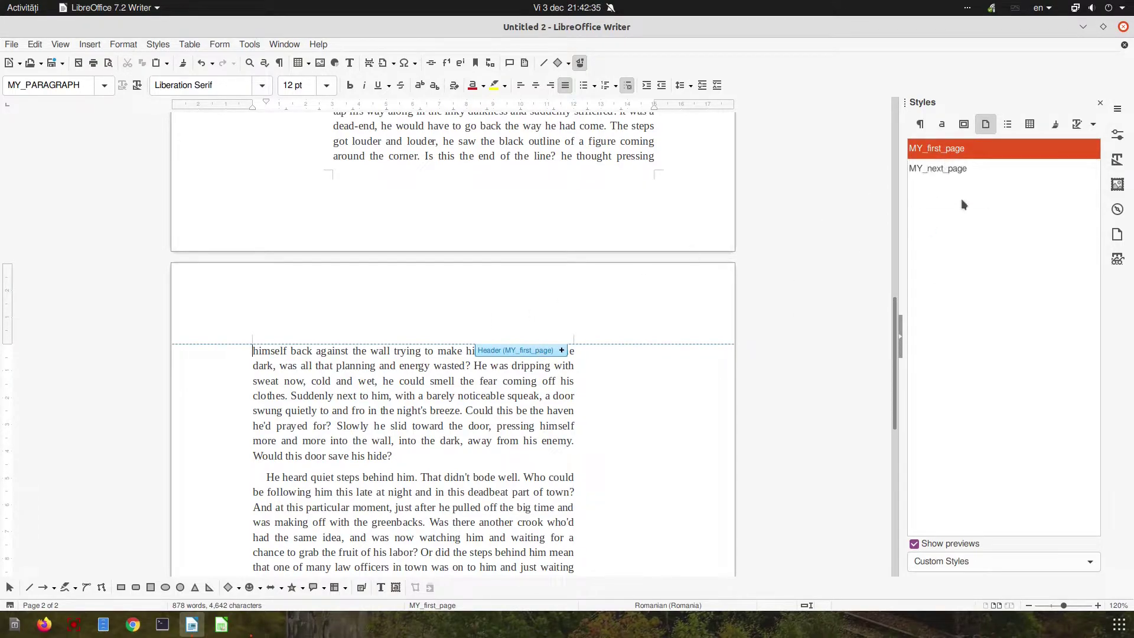
Set the MY_first_page page style's next style to MY_next_page and save it.
{"action": "right_click", "coordinate": [944, 151]}
{"action": "left_click", "coordinate": [959, 169]}
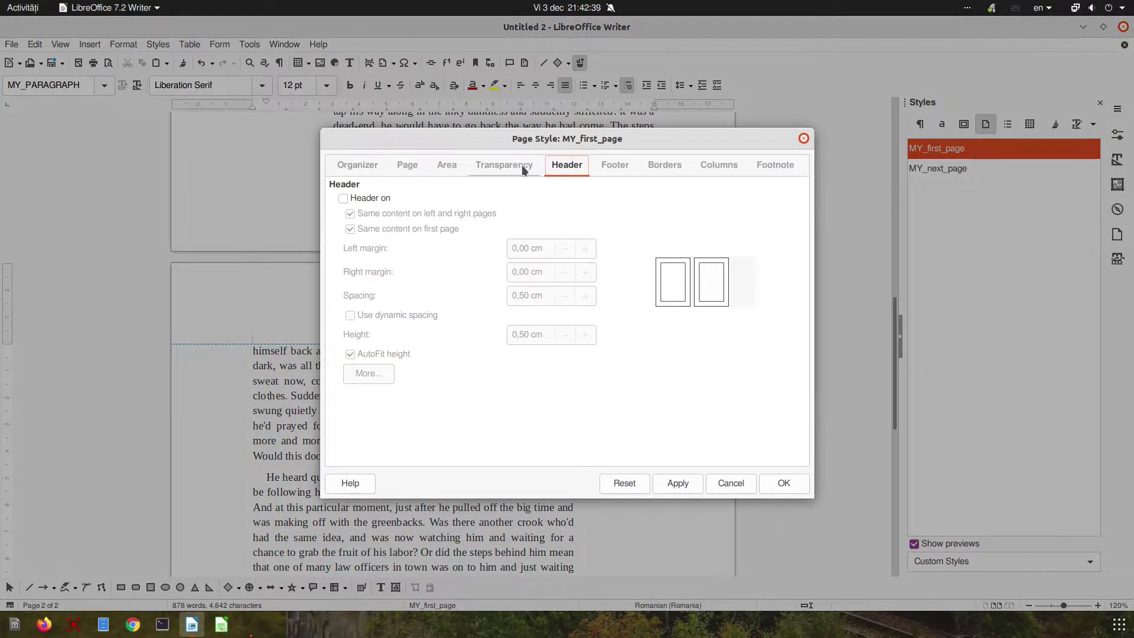
{"action": "left_click", "coordinate": [514, 166]}
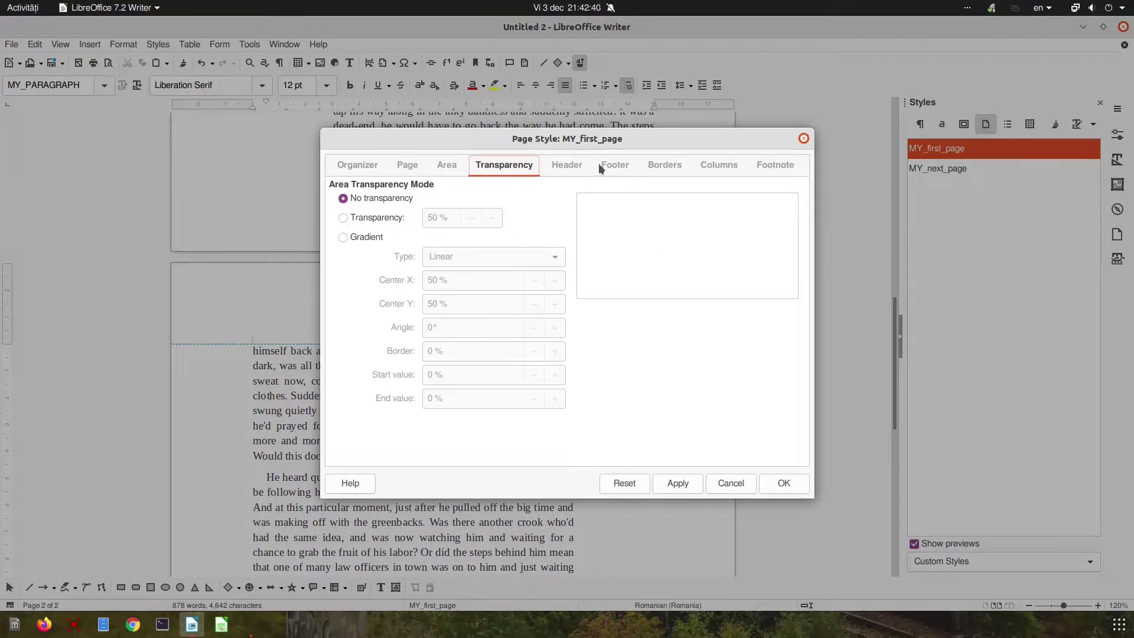
{"action": "left_click", "coordinate": [407, 165]}
{"action": "left_click", "coordinate": [357, 165]}
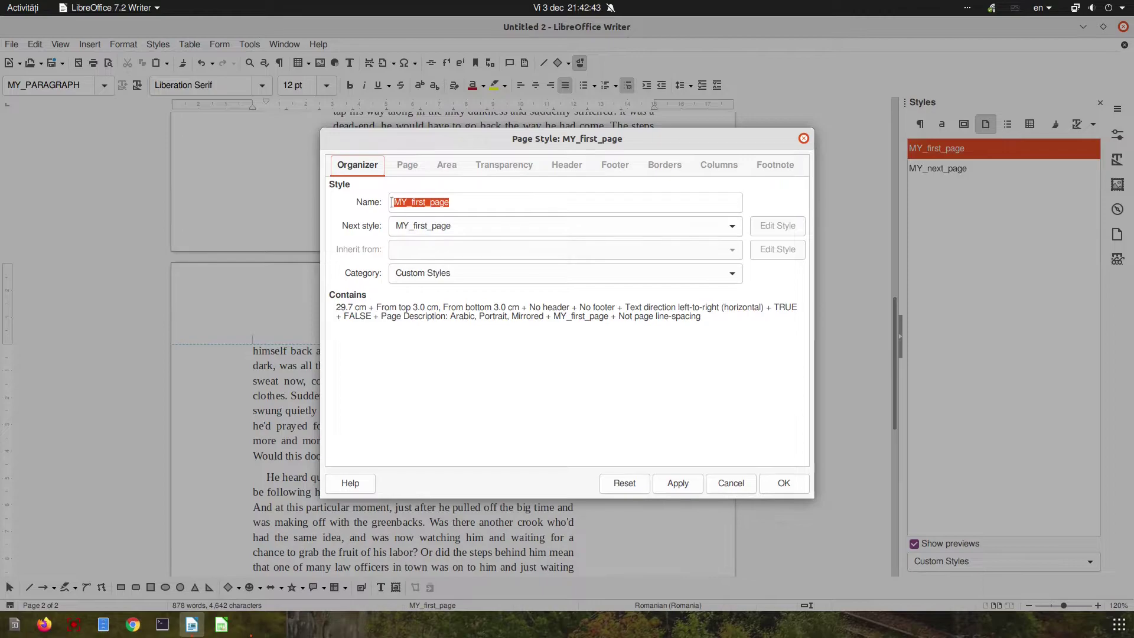
{"action": "left_click", "coordinate": [459, 229]}
{"action": "left_click", "coordinate": [434, 368]}
{"action": "left_click", "coordinate": [697, 484]}
{"action": "left_click", "coordinate": [780, 482]}
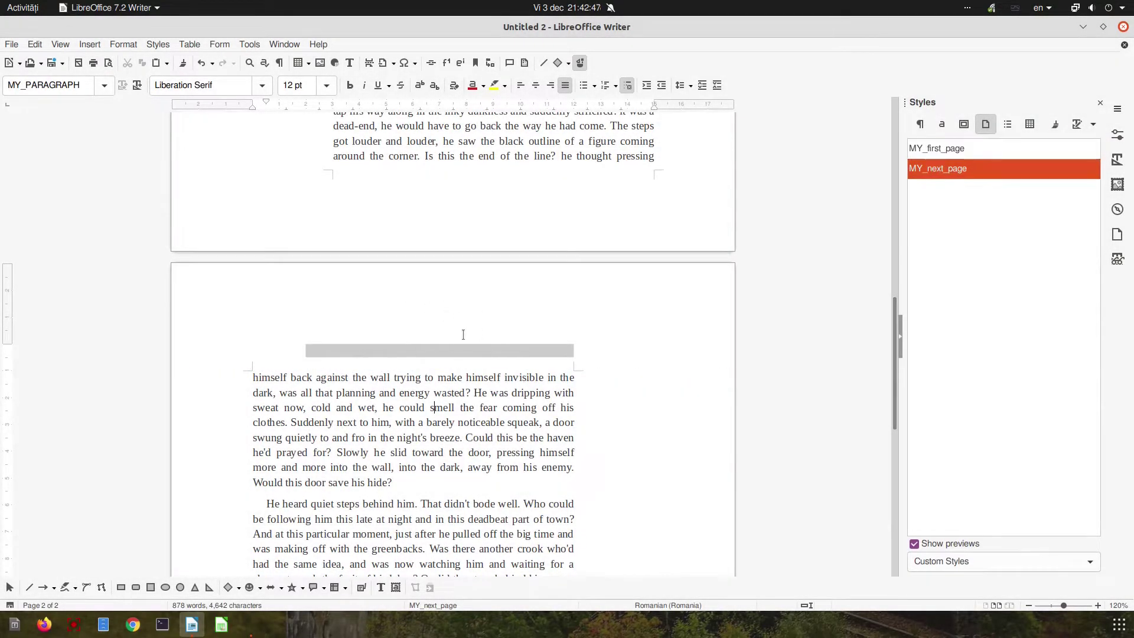
Add right-aligned "Page" text followed by a page number field to the header on page 2.
{"action": "left_click", "coordinate": [469, 347]}
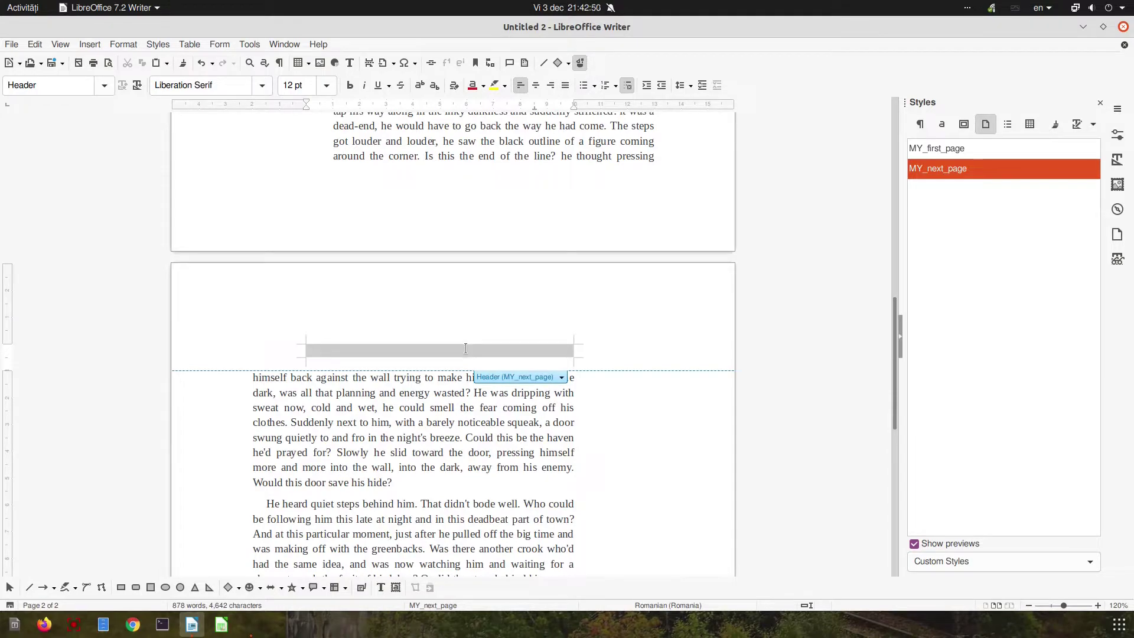
{"action": "type", "text": "Page"}
{"action": "left_click", "coordinate": [90, 47]}
{"action": "left_click", "coordinate": [139, 374]}
{"action": "left_click", "coordinate": [551, 85]}
{"action": "left_click", "coordinate": [434, 438]}
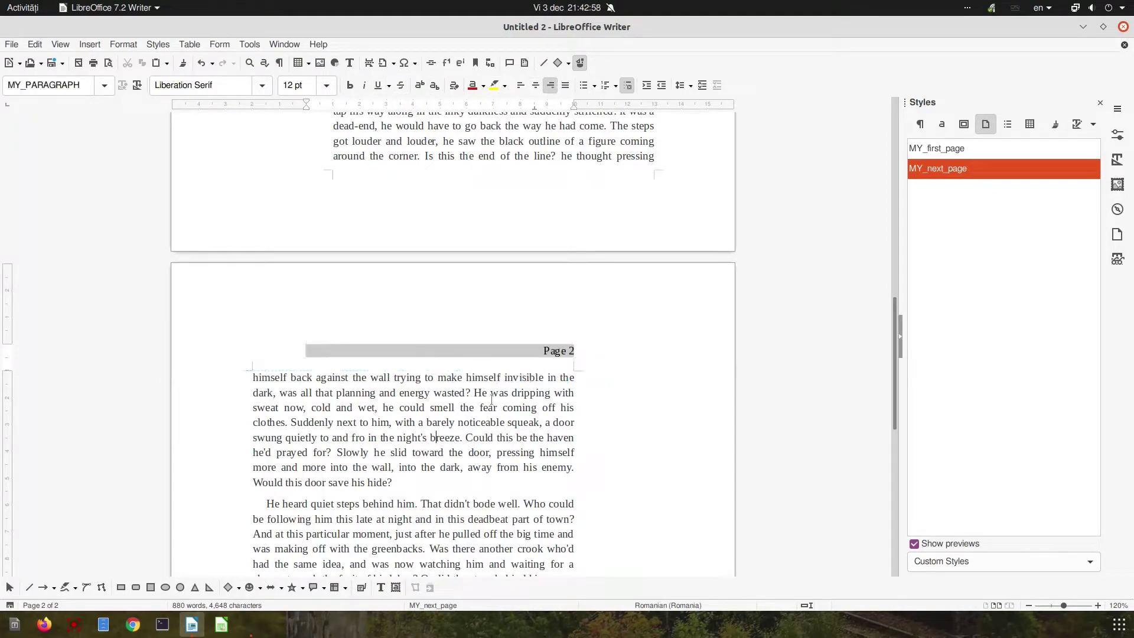
Give the MY_next_page header a bottom border line in Light Gray 1 with a width of 0,80 pt.
{"action": "left_click", "coordinate": [482, 357]}
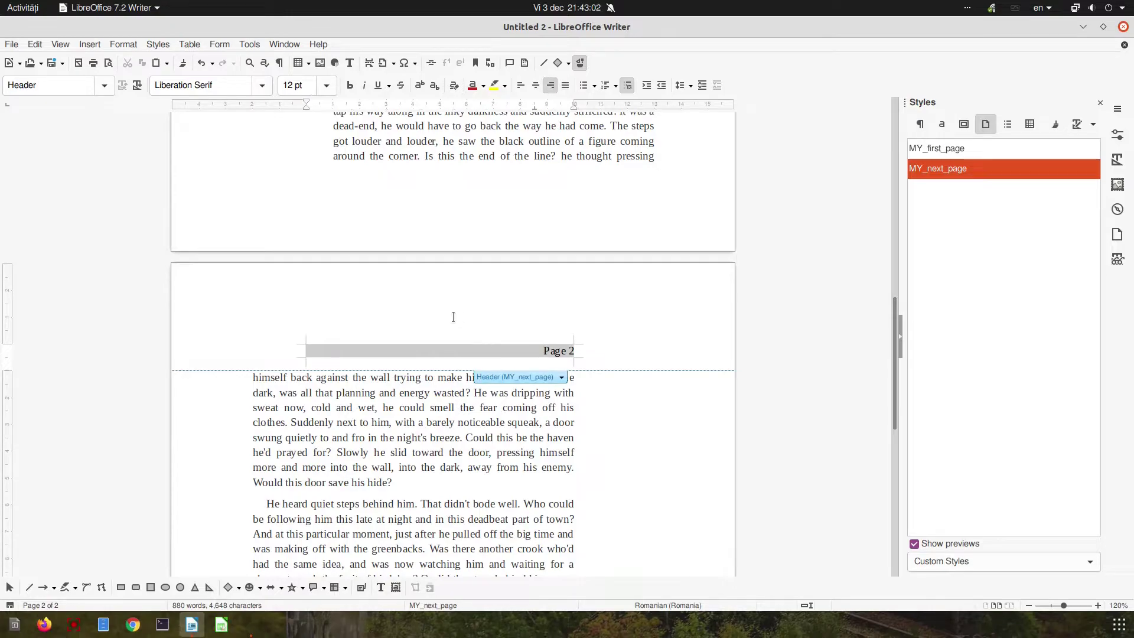
{"action": "right_click", "coordinate": [430, 345]}
{"action": "left_click", "coordinate": [462, 476]}
{"action": "left_click", "coordinate": [567, 164]}
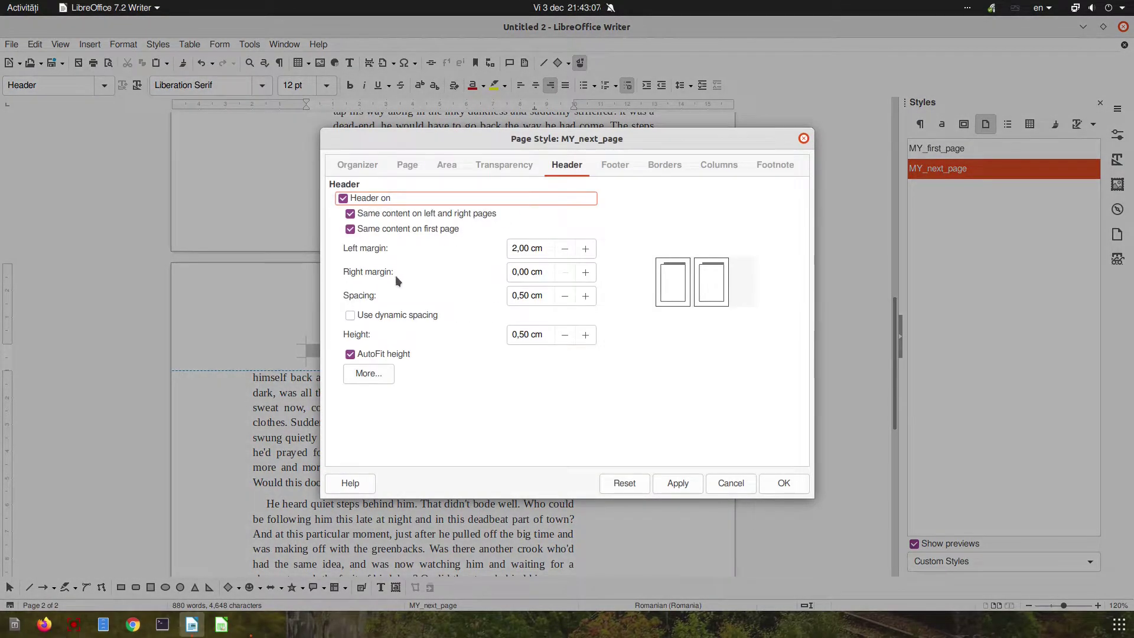
{"action": "left_click", "coordinate": [369, 374]}
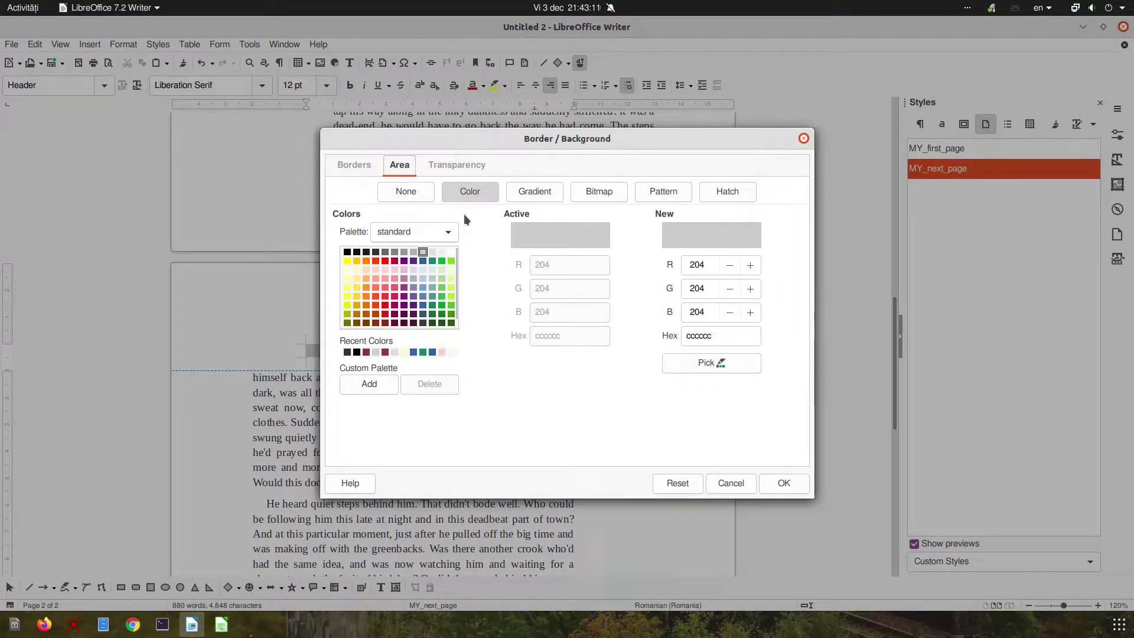
{"action": "left_click", "coordinate": [355, 165]}
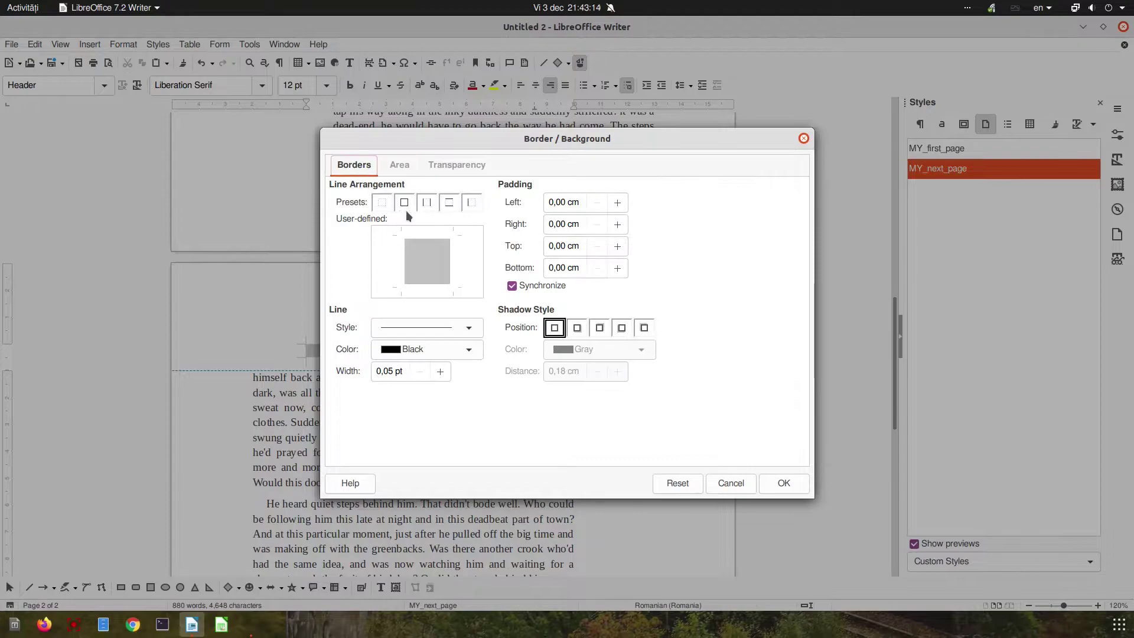
{"action": "left_click", "coordinate": [430, 349]}
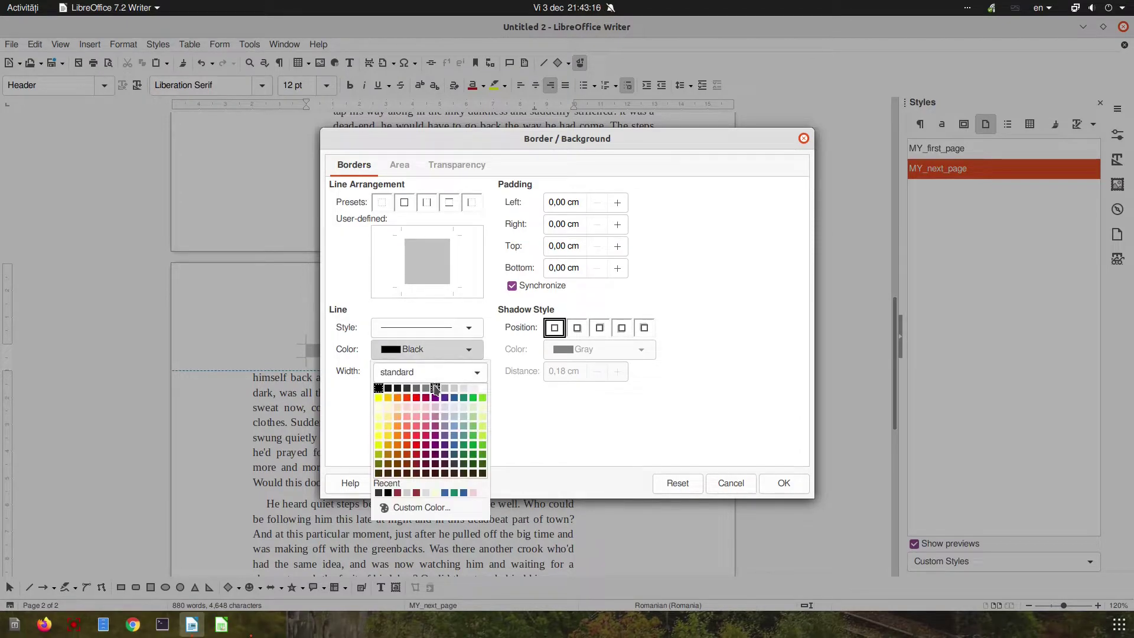
{"action": "left_click", "coordinate": [435, 388]}
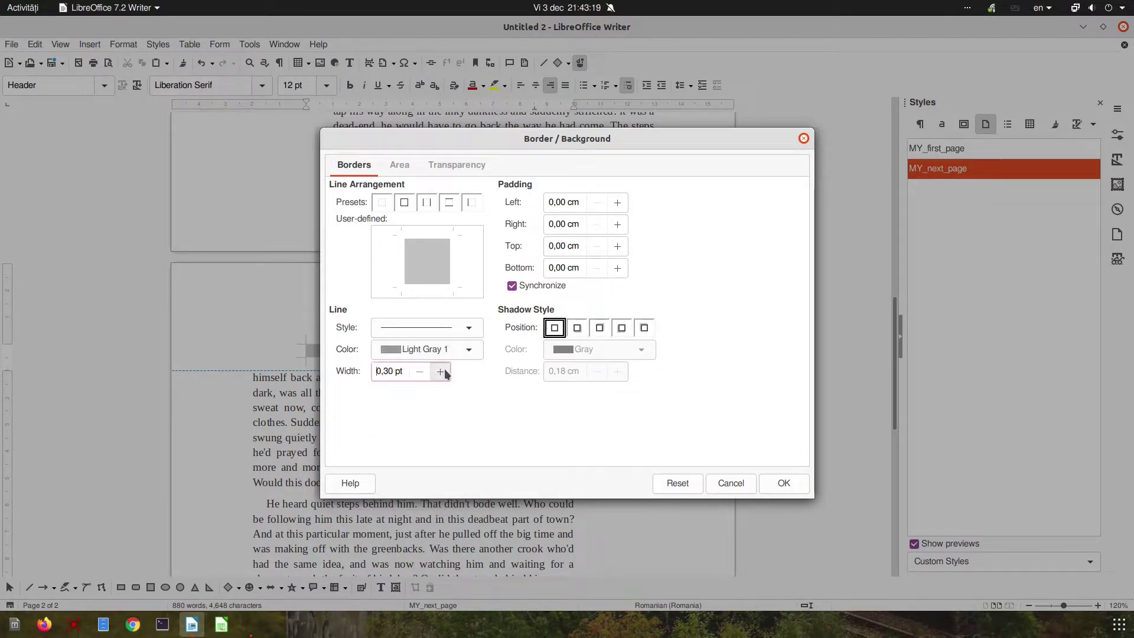
{"action": "left_click", "coordinate": [438, 289]}
{"action": "left_click", "coordinate": [447, 371]}
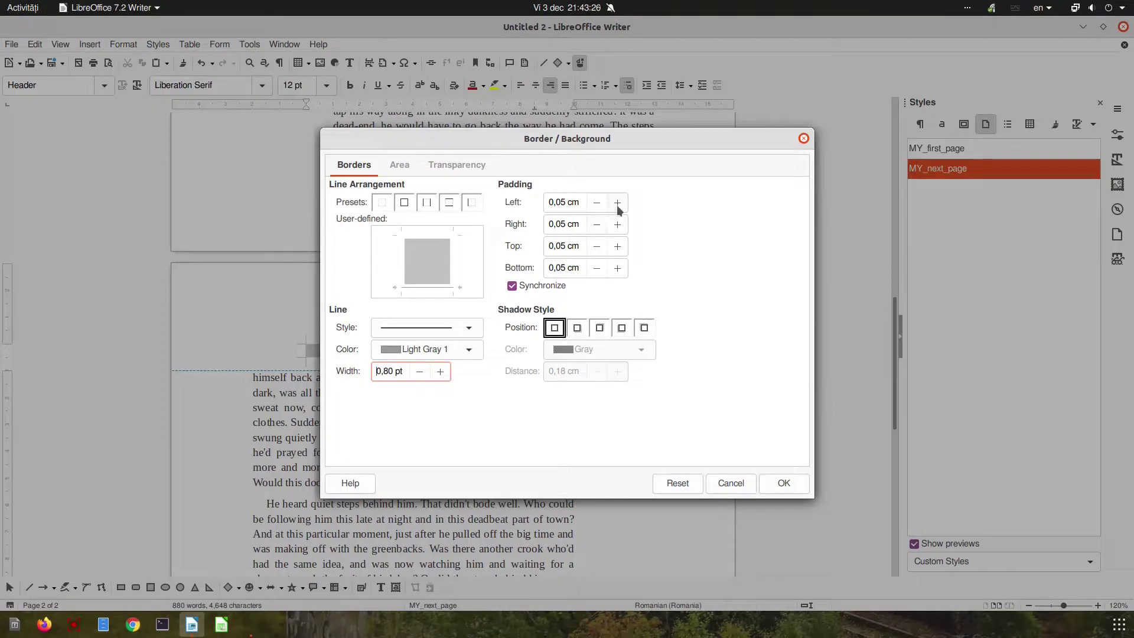
Unsynchronize the header border's padding, set the bottom padding to 0,45 cm, and save the MY_next_page style.
{"action": "left_click", "coordinate": [511, 286]}
{"action": "left_click", "coordinate": [617, 268]}
{"action": "left_click", "coordinate": [617, 268]}
{"action": "left_click", "coordinate": [617, 268]}
{"action": "left_click", "coordinate": [617, 268]}
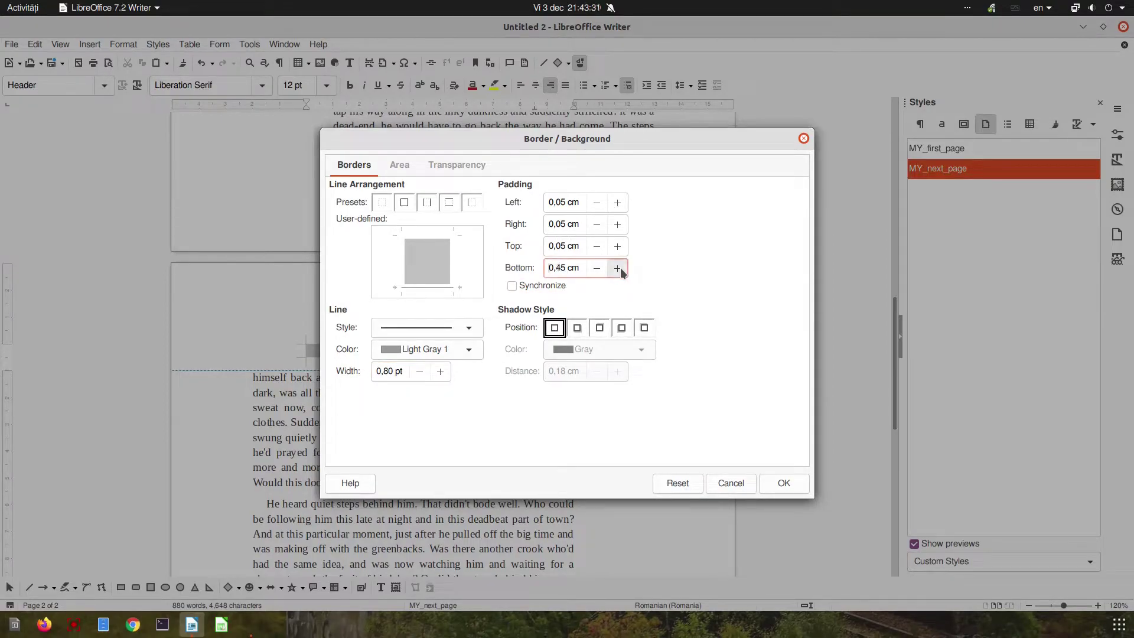
{"action": "left_click", "coordinate": [775, 483]}
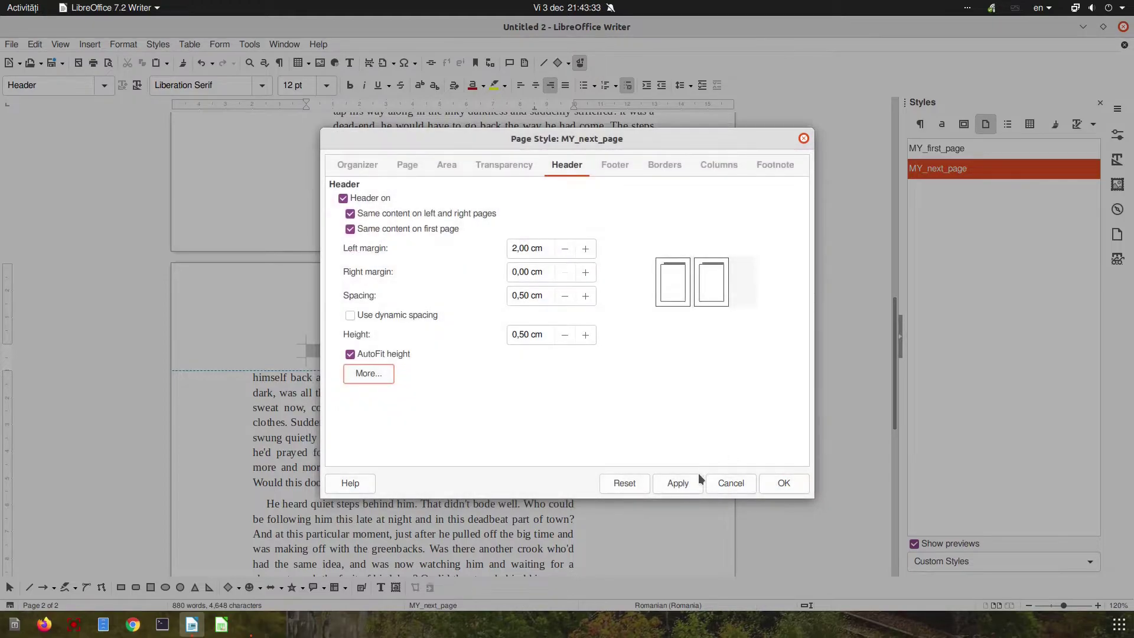
{"action": "left_click", "coordinate": [774, 481]}
Remove the background fill from the MY_next_page header by setting its area to None, and save the style.
{"action": "right_click", "coordinate": [431, 362]}
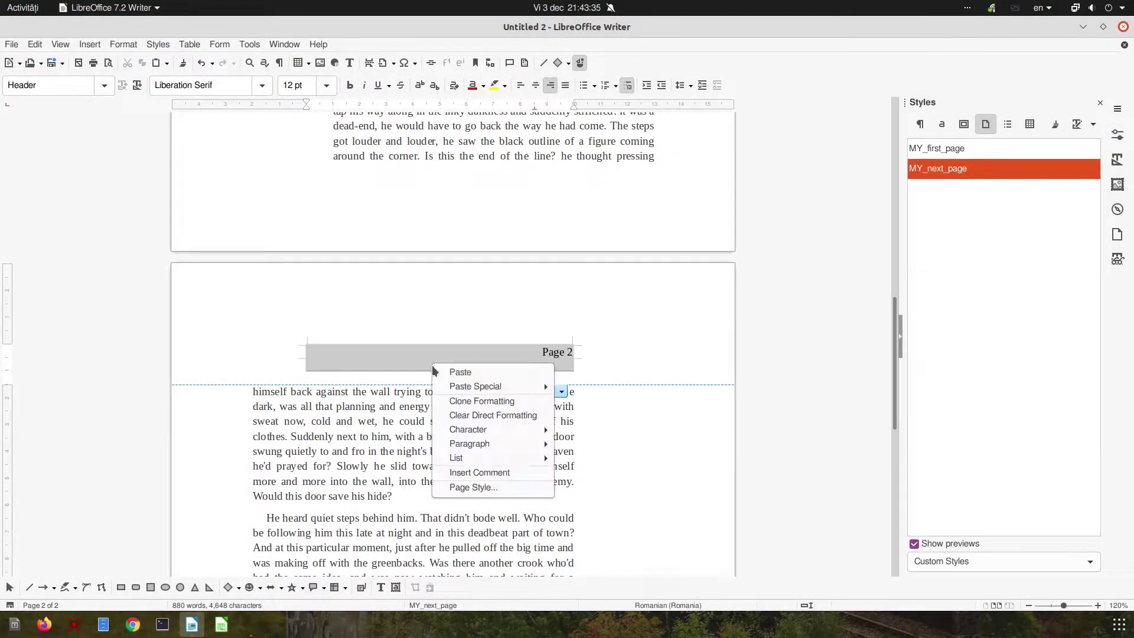
{"action": "left_click", "coordinate": [452, 488]}
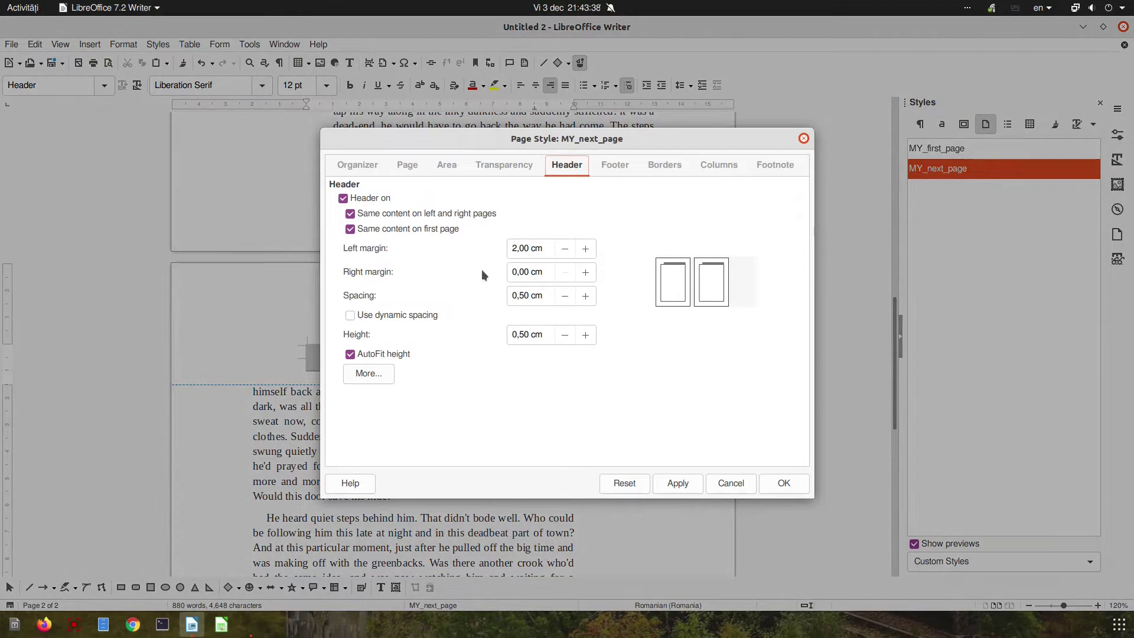
{"action": "left_click", "coordinate": [378, 375]}
{"action": "left_click", "coordinate": [399, 164]}
{"action": "left_click", "coordinate": [404, 191]}
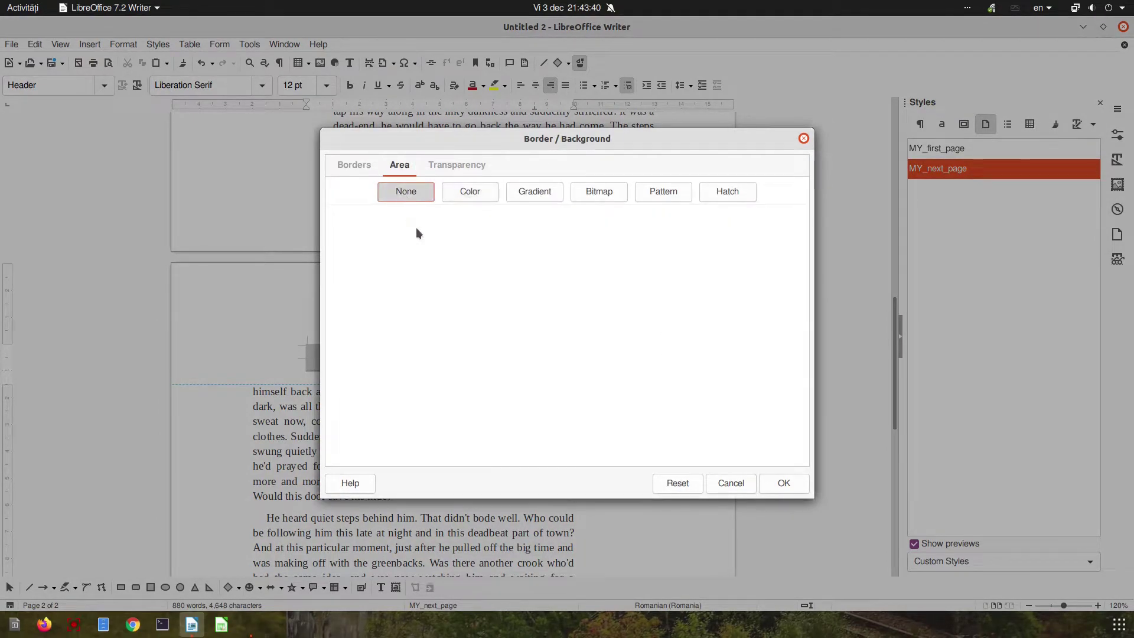
{"action": "left_click", "coordinate": [787, 486]}
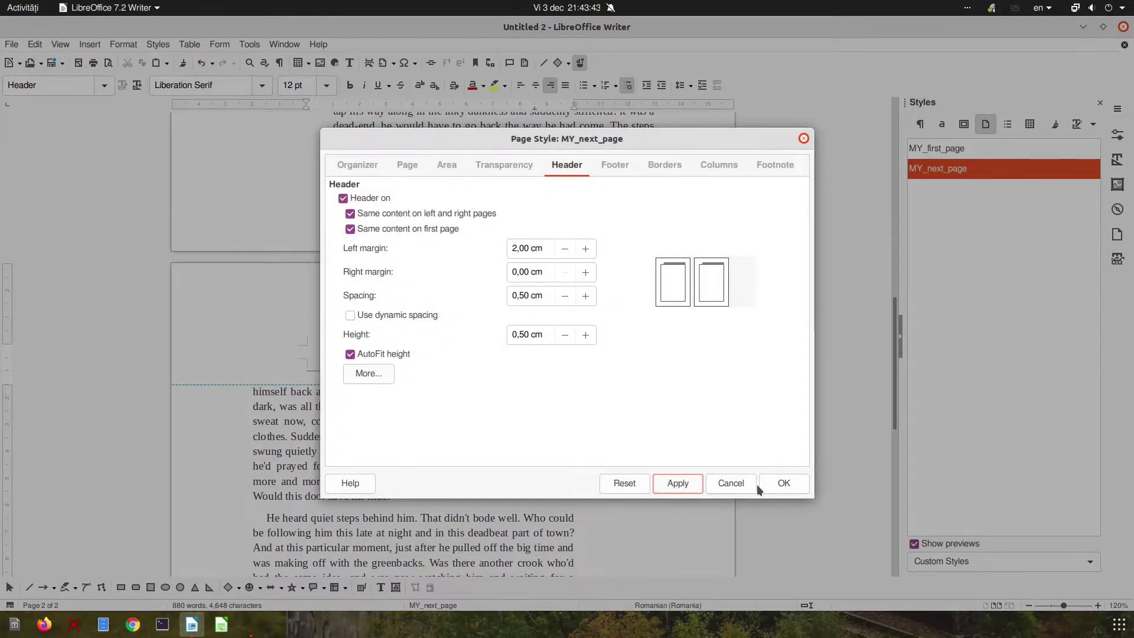
{"action": "left_click", "coordinate": [797, 483]}
{"action": "left_click", "coordinate": [524, 465]}
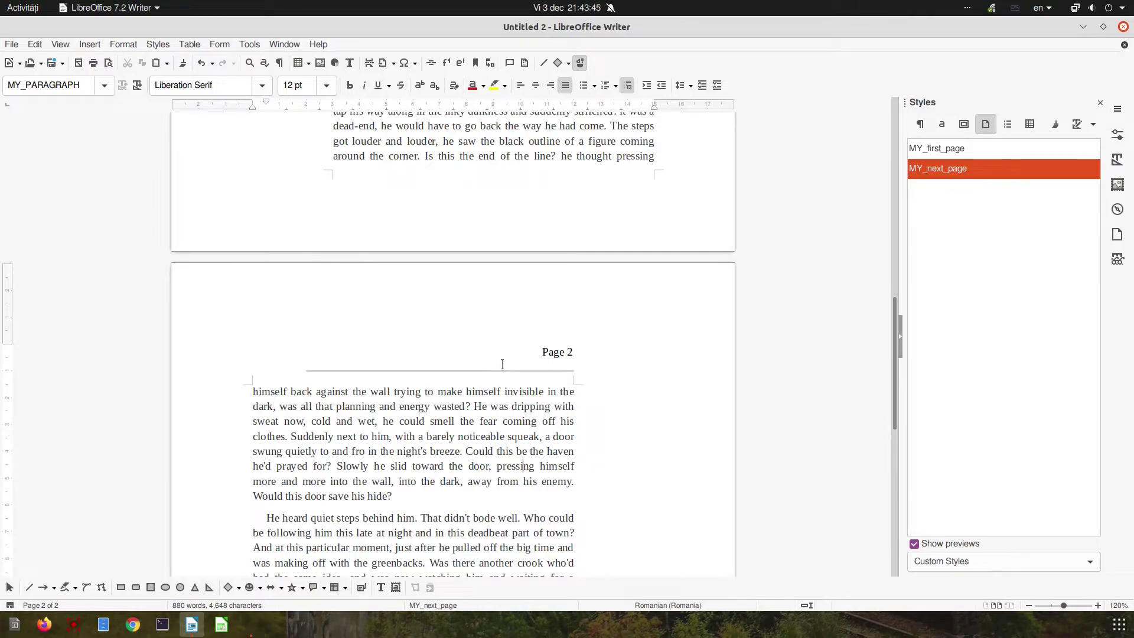
Examine the layout of both pages and the page 2 header in print preview, then return to editing.
{"action": "key", "text": "ctrl+shift+o"}
{"action": "scroll", "coordinate": [397, 211], "scroll_direction": "up", "scroll_amount": 3}
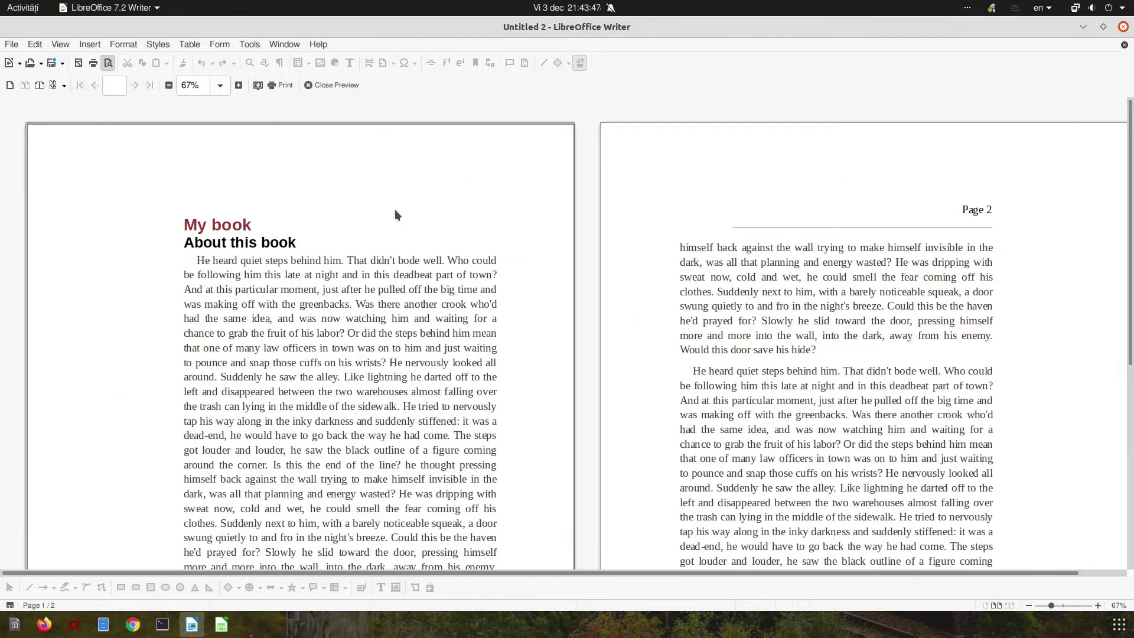
{"action": "scroll", "coordinate": [265, 271], "scroll_direction": "down", "scroll_amount": 5}
{"action": "scroll", "coordinate": [281, 271], "scroll_direction": "up", "scroll_amount": 5}
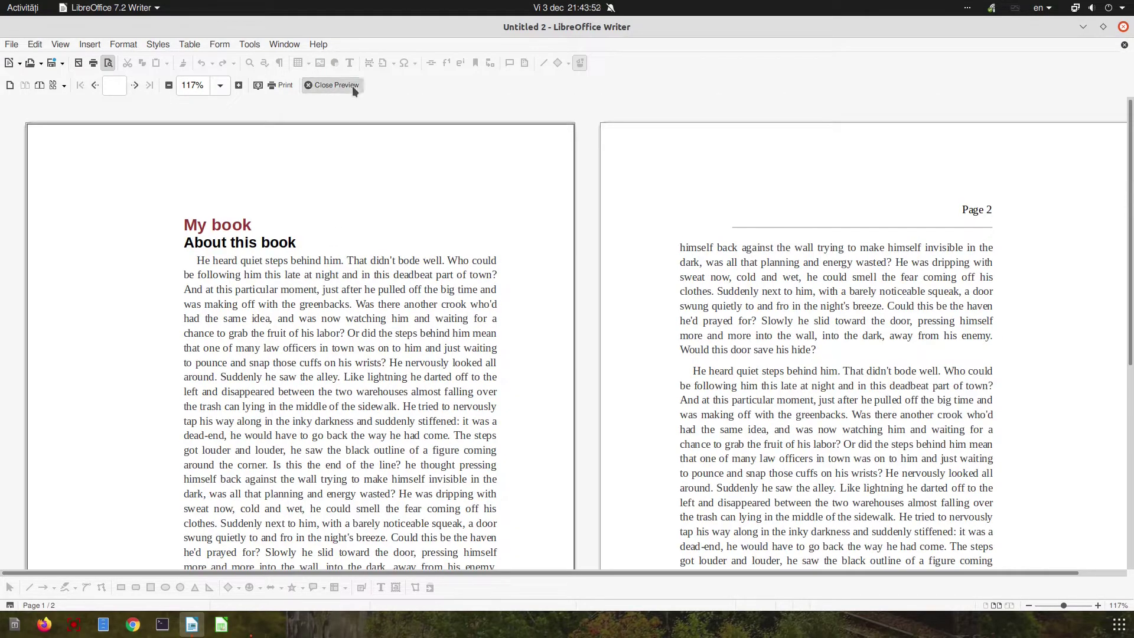
{"action": "key", "text": "Escape"}
Set the My_subtitle paragraph style's spacing below the paragraph to 2,00 cm and save it.
{"action": "scroll", "coordinate": [431, 248], "scroll_direction": "up", "scroll_amount": 10}
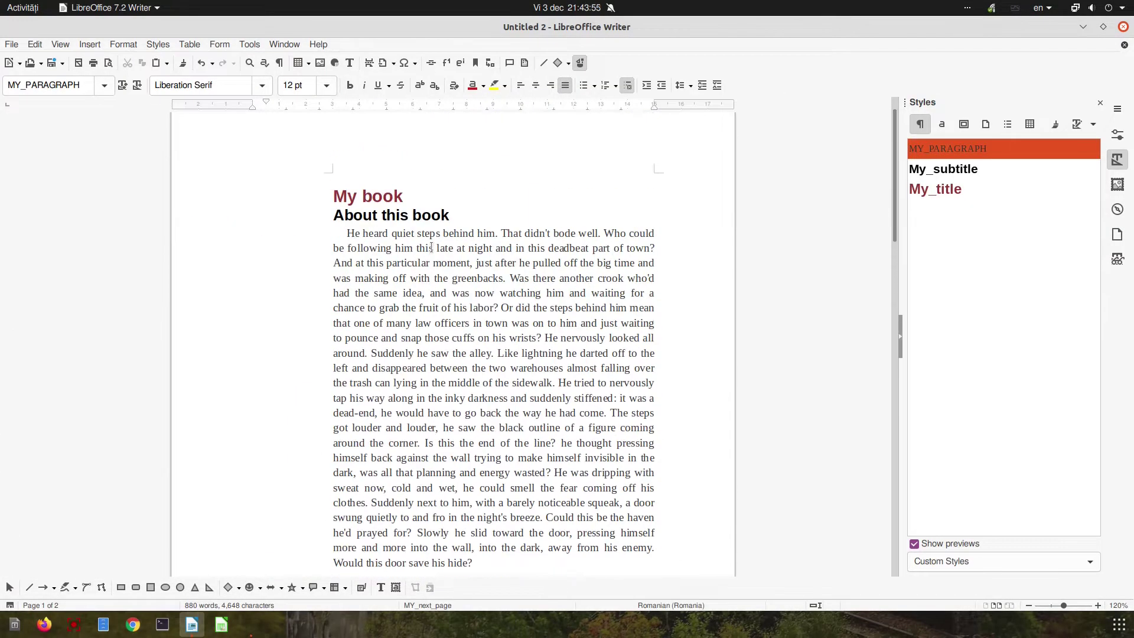
{"action": "left_click", "coordinate": [423, 220]}
{"action": "right_click", "coordinate": [940, 170]}
{"action": "key", "text": "Escape"}
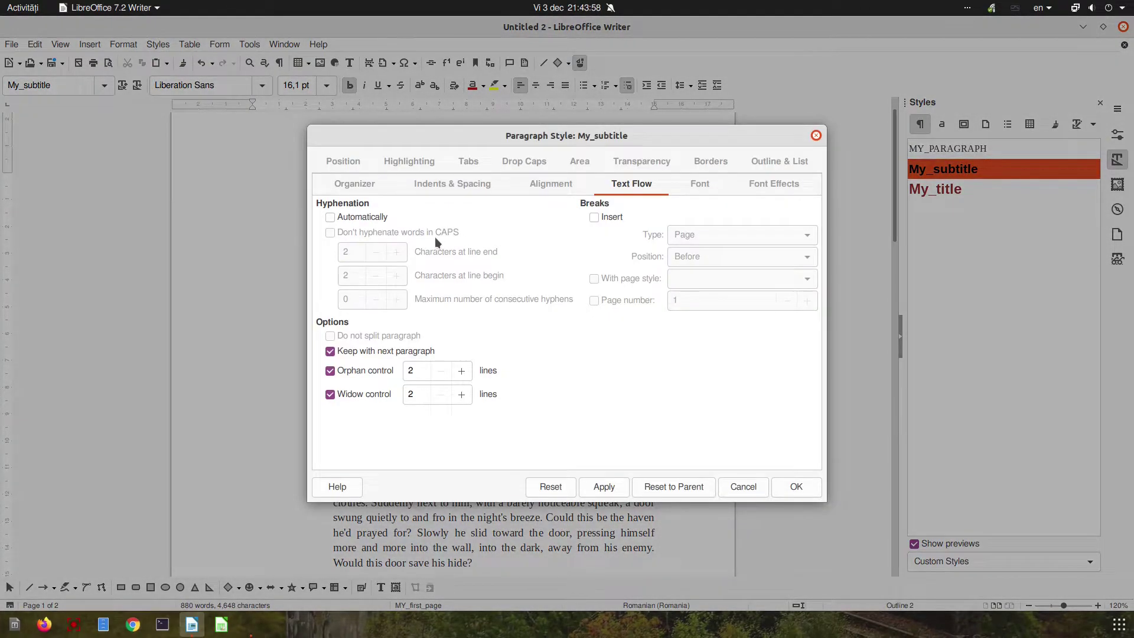
{"action": "left_click", "coordinate": [449, 184]}
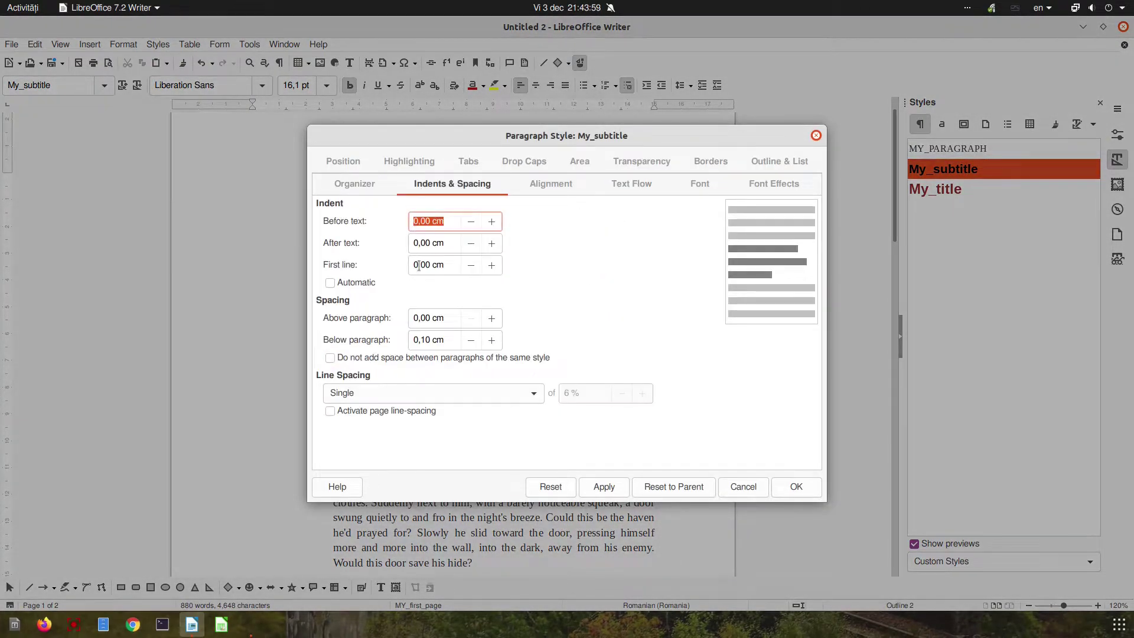
{"action": "triple_click", "coordinate": [450, 342]}
{"action": "type", "text": "2"}
{"action": "key", "text": "Tab"}
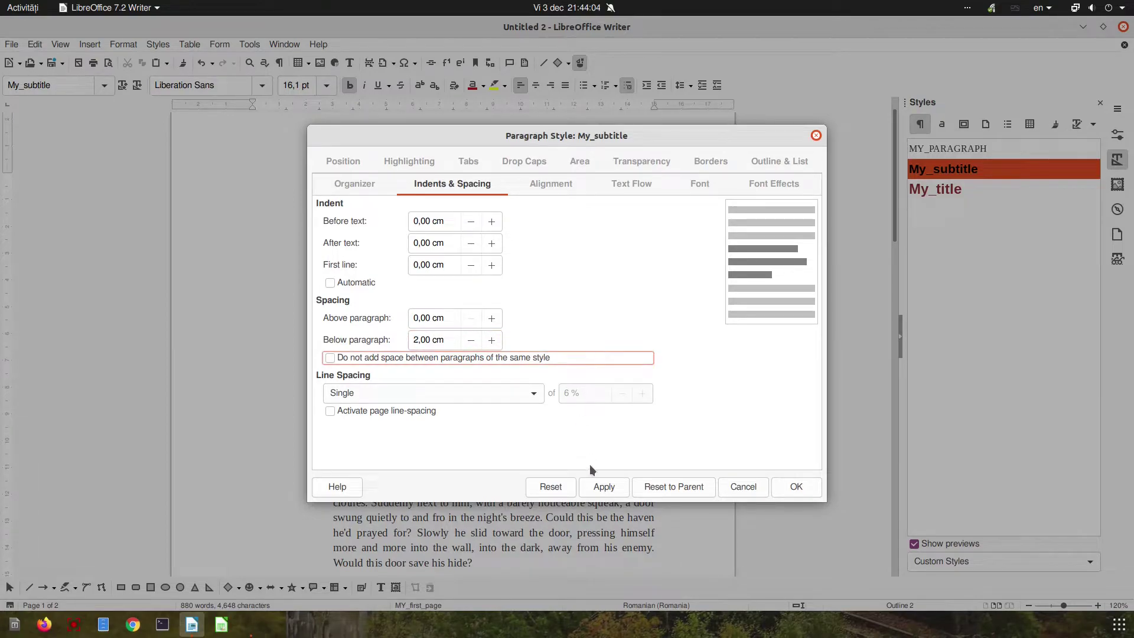
{"action": "left_click", "coordinate": [456, 394]}
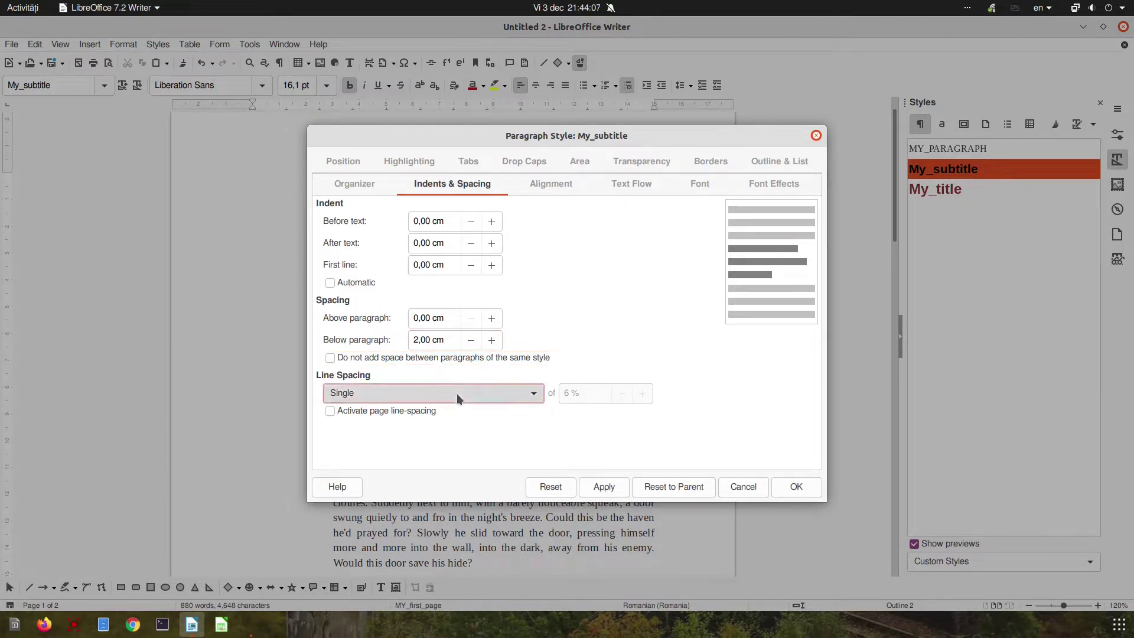
{"action": "left_click", "coordinate": [456, 394]}
{"action": "left_click", "coordinate": [603, 487]}
{"action": "left_click", "coordinate": [796, 486]}
{"action": "left_click", "coordinate": [593, 392]}
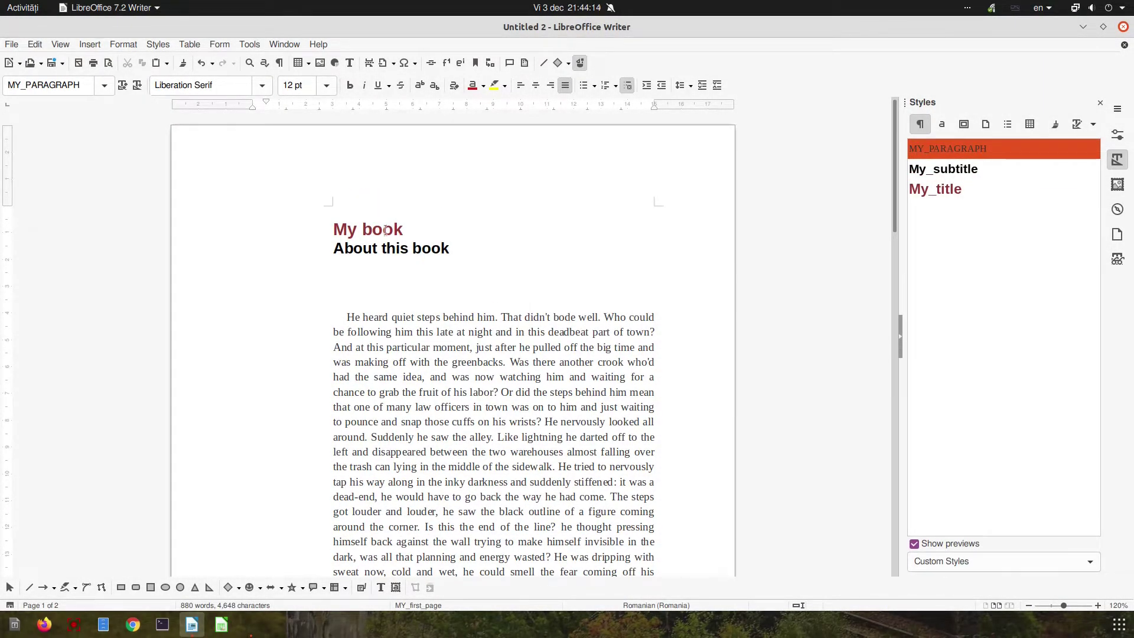
Insert dummy text after the last paragraph on page 2 so the document runs onto a third page.
{"action": "scroll", "coordinate": [430, 315], "scroll_direction": "down", "scroll_amount": 10}
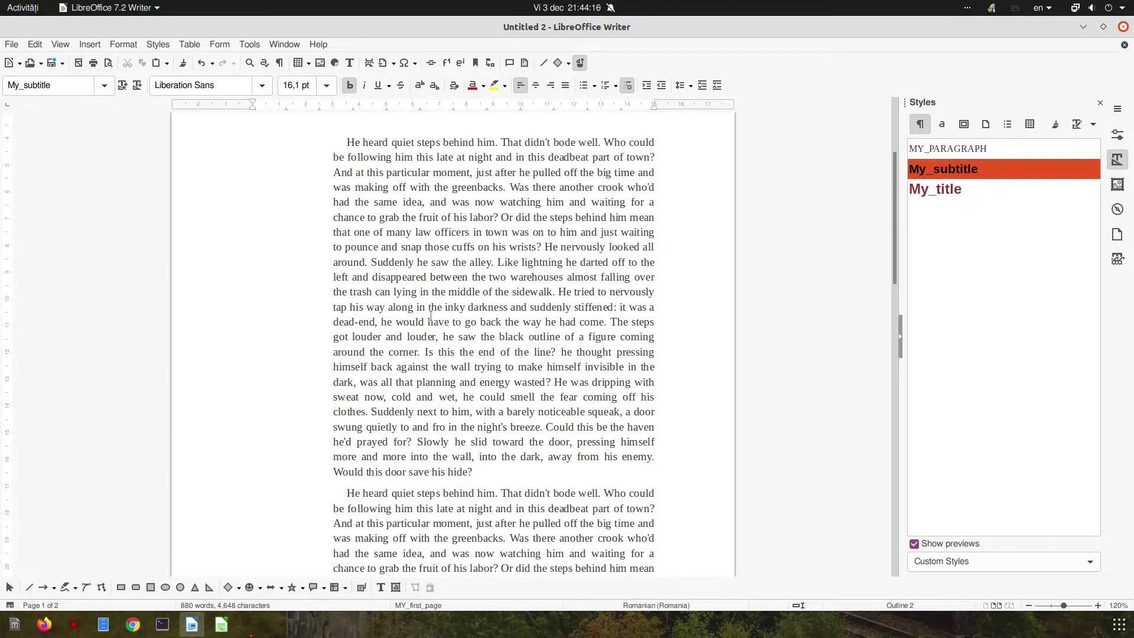
{"action": "scroll", "coordinate": [430, 315], "scroll_direction": "down", "scroll_amount": 3}
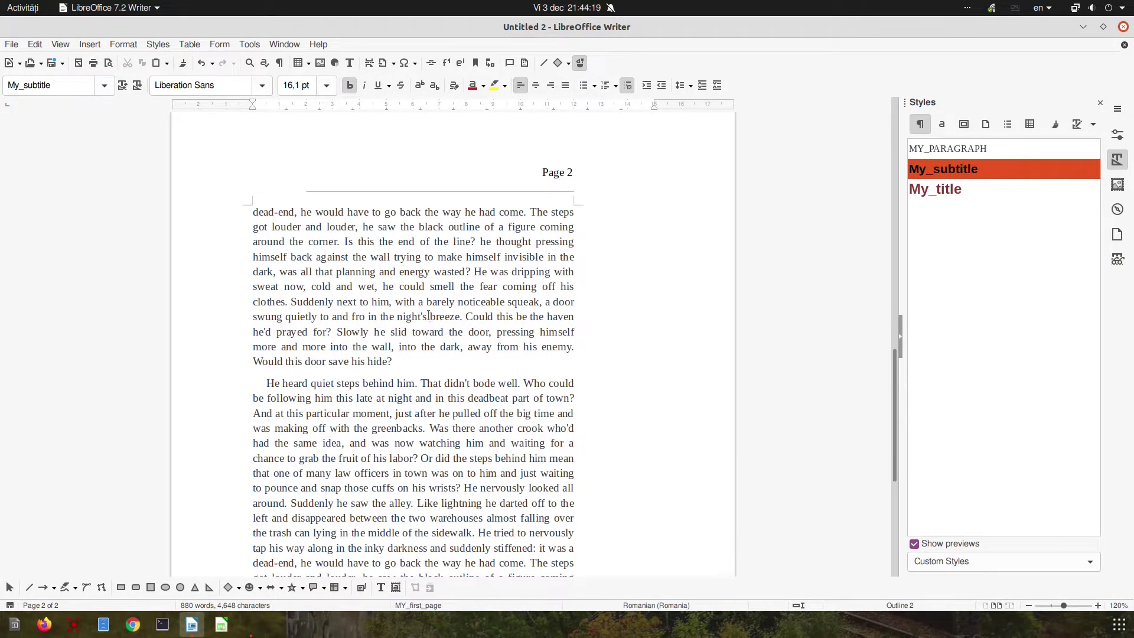
{"action": "scroll", "coordinate": [428, 316], "scroll_direction": "down", "scroll_amount": 3}
{"action": "scroll", "coordinate": [427, 322], "scroll_direction": "up", "scroll_amount": 5}
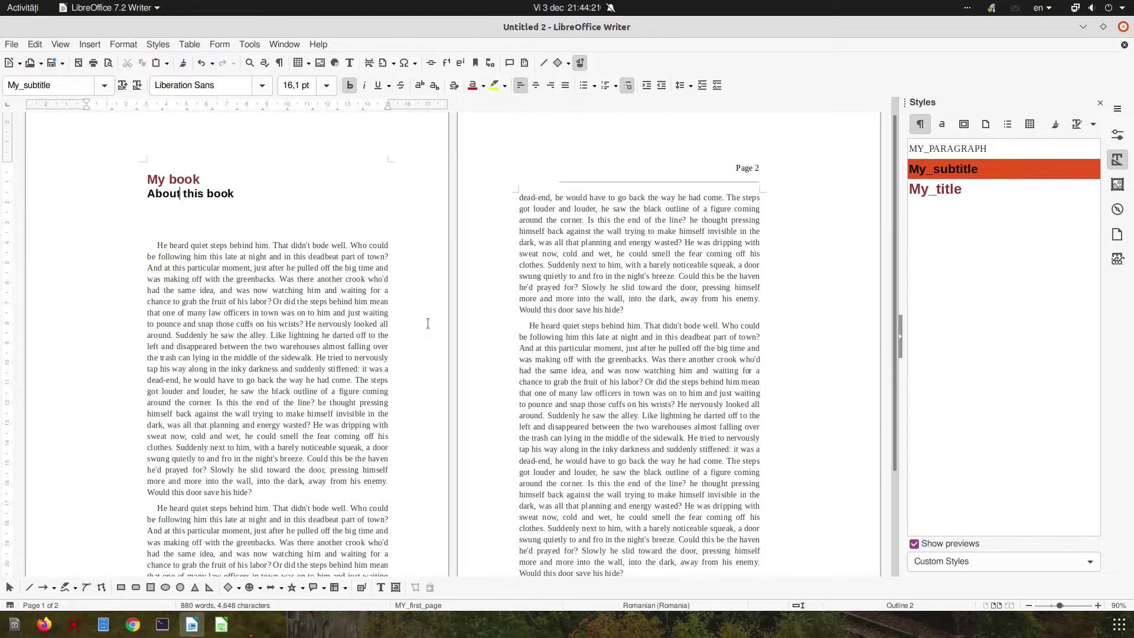
{"action": "scroll", "coordinate": [781, 187], "scroll_direction": "down", "scroll_amount": 3}
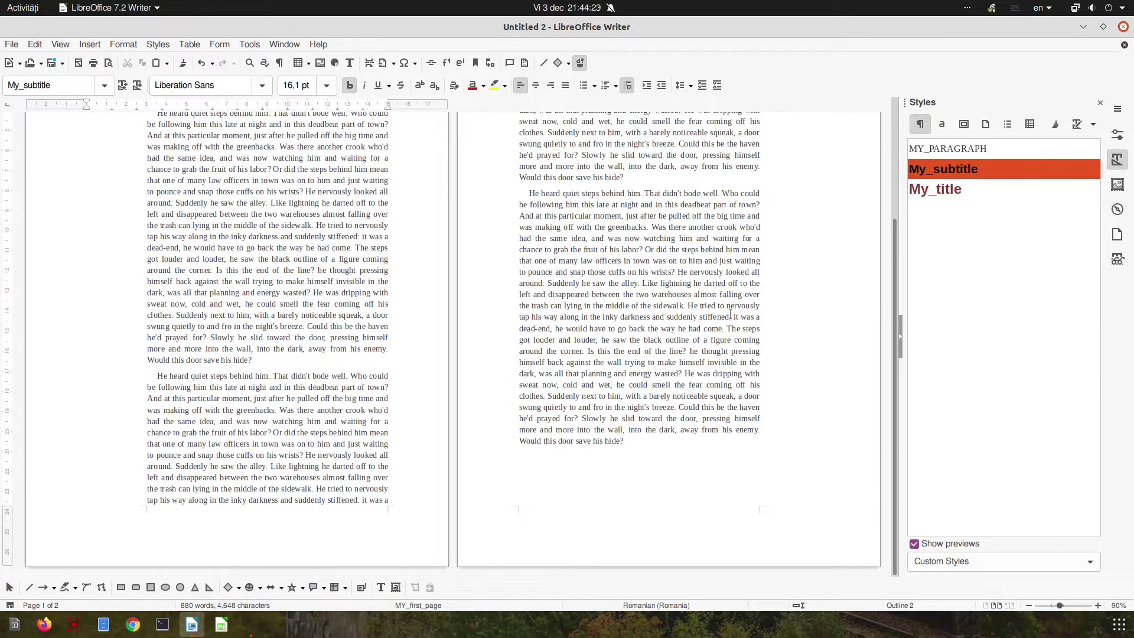
{"action": "left_click", "coordinate": [627, 451]}
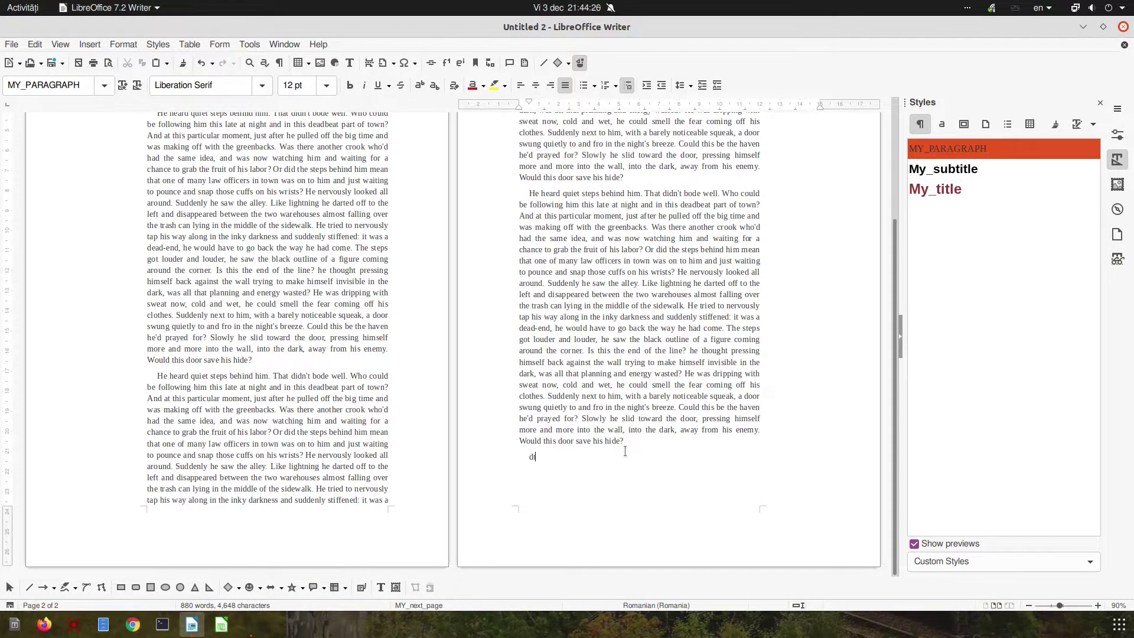
{"action": "type", "text": "He heard quiet steps behind him. That didn't bode well. Who could be following him this late at night and in this deadbeat part of town? And at this particular moment, just after he pulled off the big time and was making off with the greenbacks. Was there another crook who'd had the same idea, and was now watching him and waiting for a chance to grab the fruit of his labor? Or did the steps behind him mean that one of many law officers in town was on to him and just waiting to pounce and snap those cuffs on his wrists? He nervously looked all around. Suddenly he saw the alley. Like lightning he darted off to the left and disappeared between the two warehouses almost falling over the trash can lying in the middle of the sidewalk. He tried to nervously tap his way along in the inky darkness and suddenly stiffened: it was a dead-end, he would have to go back the way he had come. The steps got louder and louder, he saw the black outline of a figure coming around the corner. Is this the end of the line? he thought pressing himself back against the wall trying to make himself invisible in the dark, was all that planning and energy wasted? He was dripping with sweat now, cold and wet, he could smell the fear coming off his clothes. Suddenly next to him, with a barely noticeable squeak, a door swung quietly to and fro in the night's breeze. Could this be the haven he'd prayed for? Slowly he slid toward the door, pressing himself more and more into the wall, into the dark, away from his enemy. Would this door save his hide?"}
{"action": "scroll", "coordinate": [369, 219], "scroll_direction": "up", "scroll_amount": 4, "text": "ctrl"}
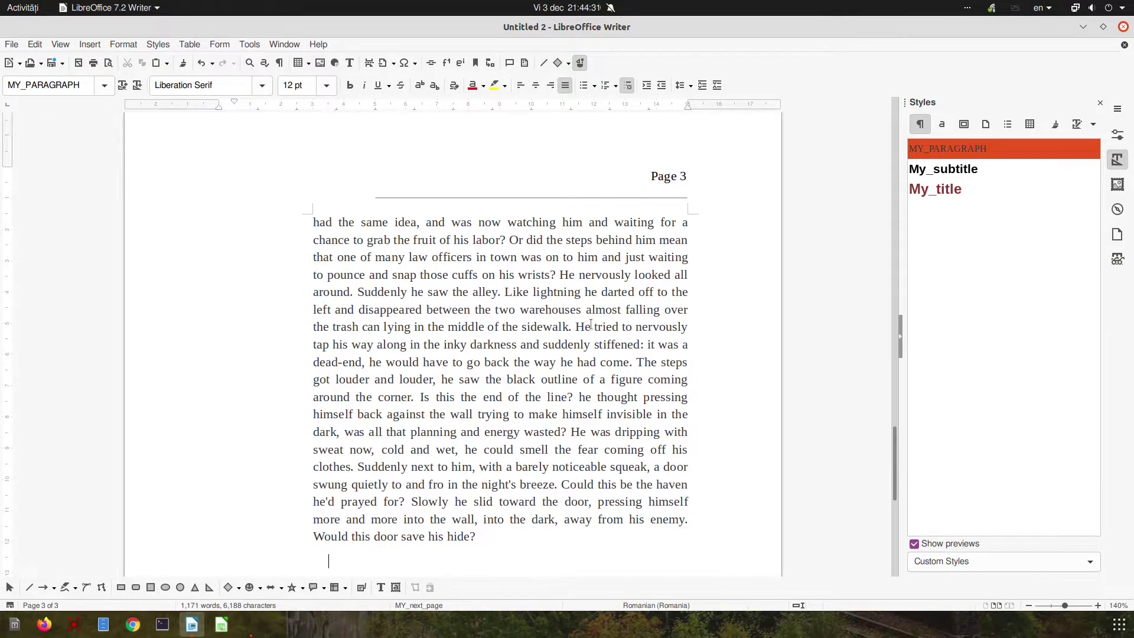
{"action": "scroll", "coordinate": [591, 324], "scroll_direction": "down", "scroll_amount": 2, "text": "ctrl"}
Add a box border on all four sides to the MY_first_page page style and save it.
{"action": "scroll", "coordinate": [590, 324], "scroll_direction": "up", "scroll_amount": 15}
{"action": "scroll", "coordinate": [562, 275], "scroll_direction": "up", "scroll_amount": 5}
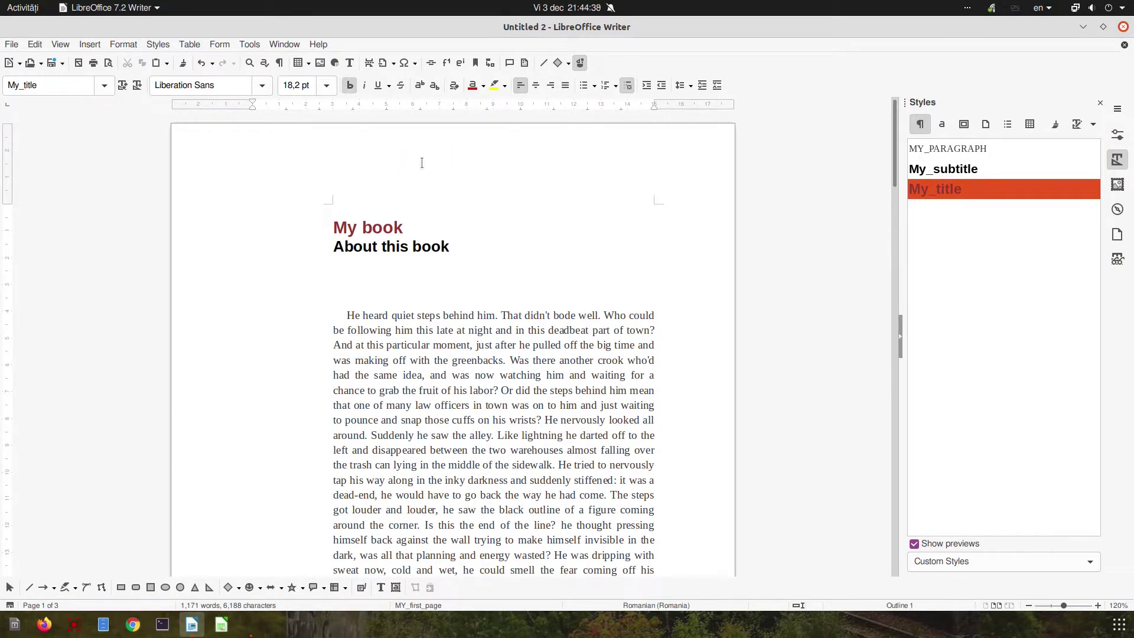
{"action": "right_click", "coordinate": [531, 229]}
{"action": "left_click", "coordinate": [570, 352]}
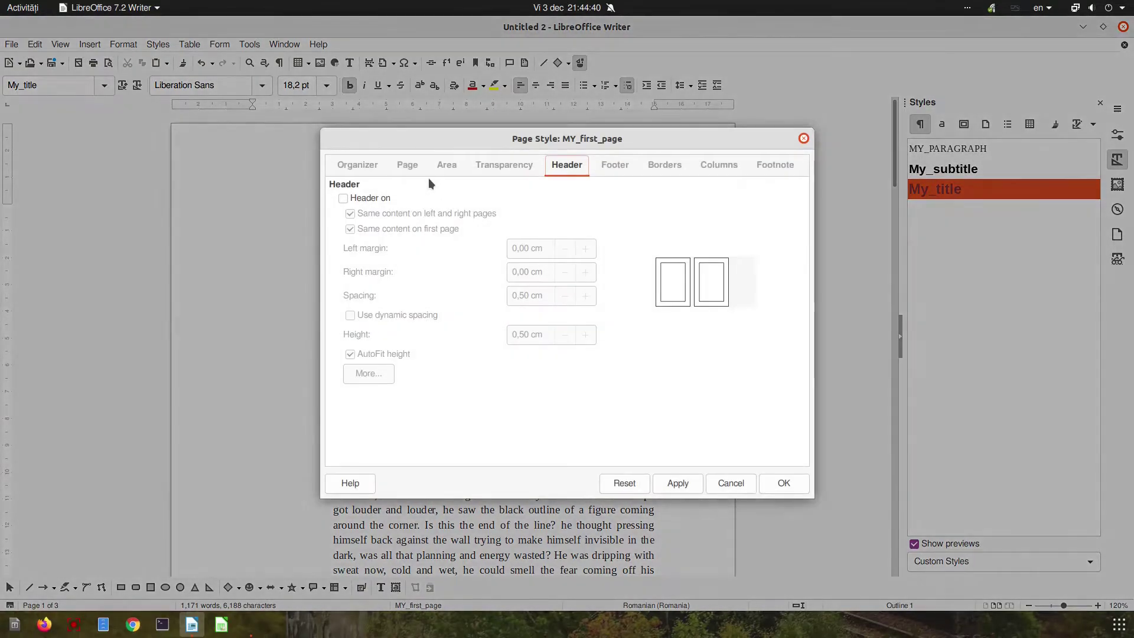
{"action": "left_click", "coordinate": [420, 174]}
{"action": "left_click", "coordinate": [664, 165]}
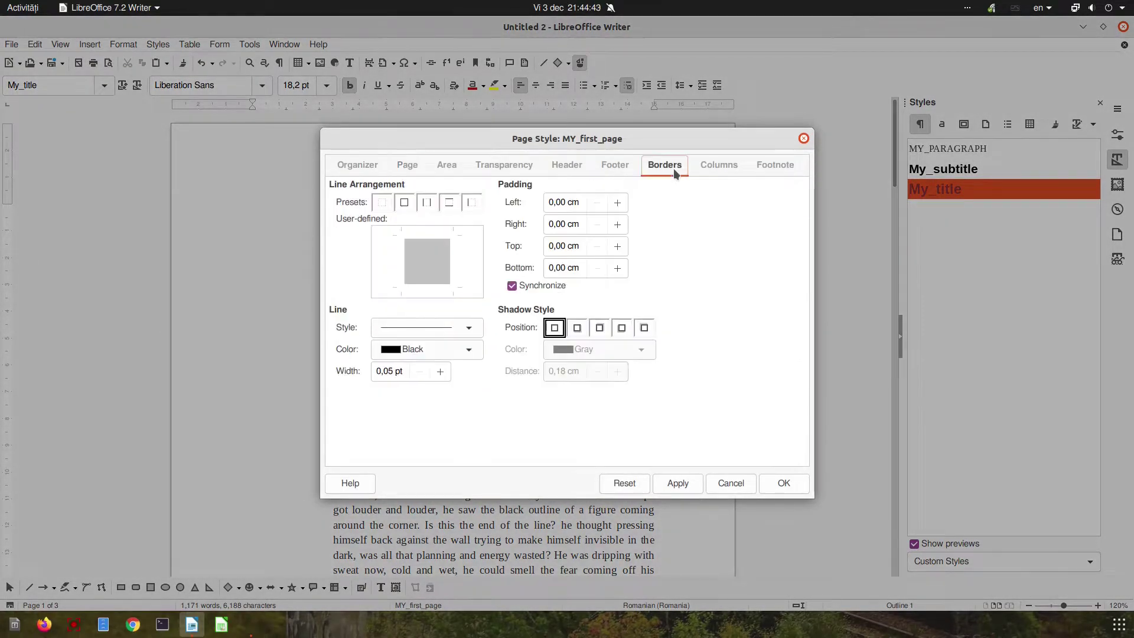
{"action": "left_click", "coordinate": [409, 205]}
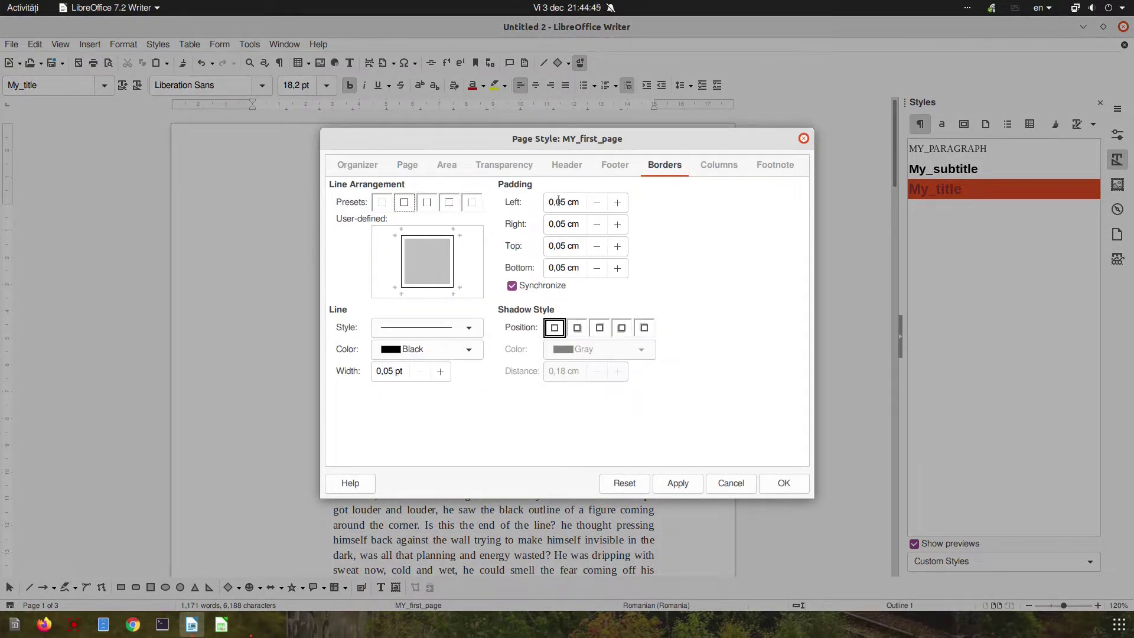
{"action": "left_click", "coordinate": [691, 483]}
{"action": "left_click", "coordinate": [771, 485]}
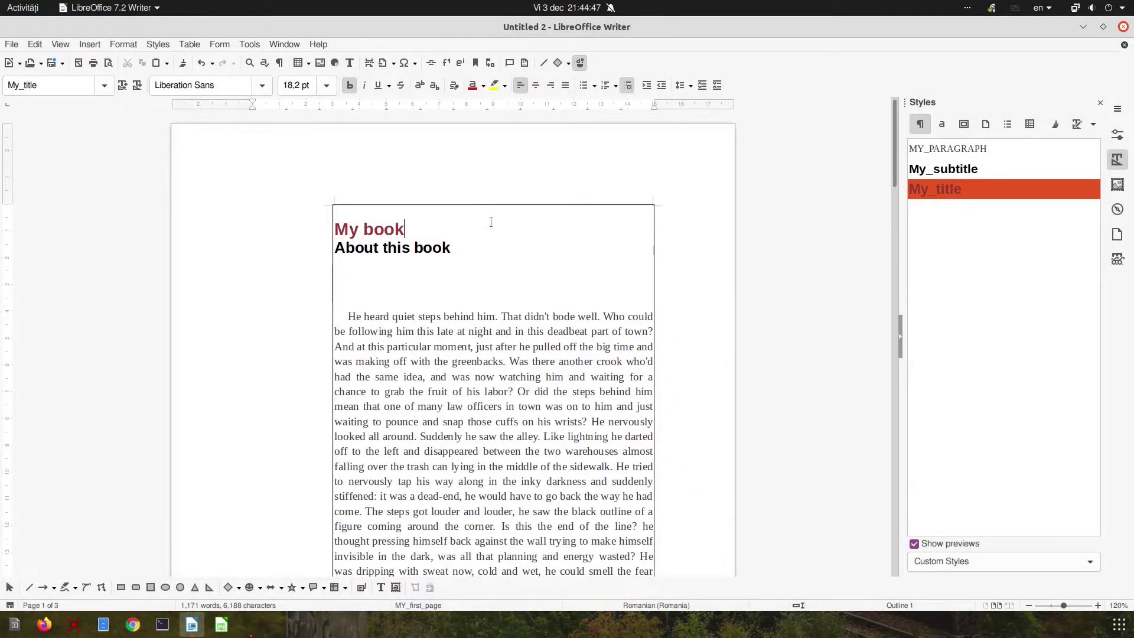
Set the MY_first_page border padding to 0,25 cm on all four sides and apply it.
{"action": "right_click", "coordinate": [483, 258]}
{"action": "left_click", "coordinate": [499, 383]}
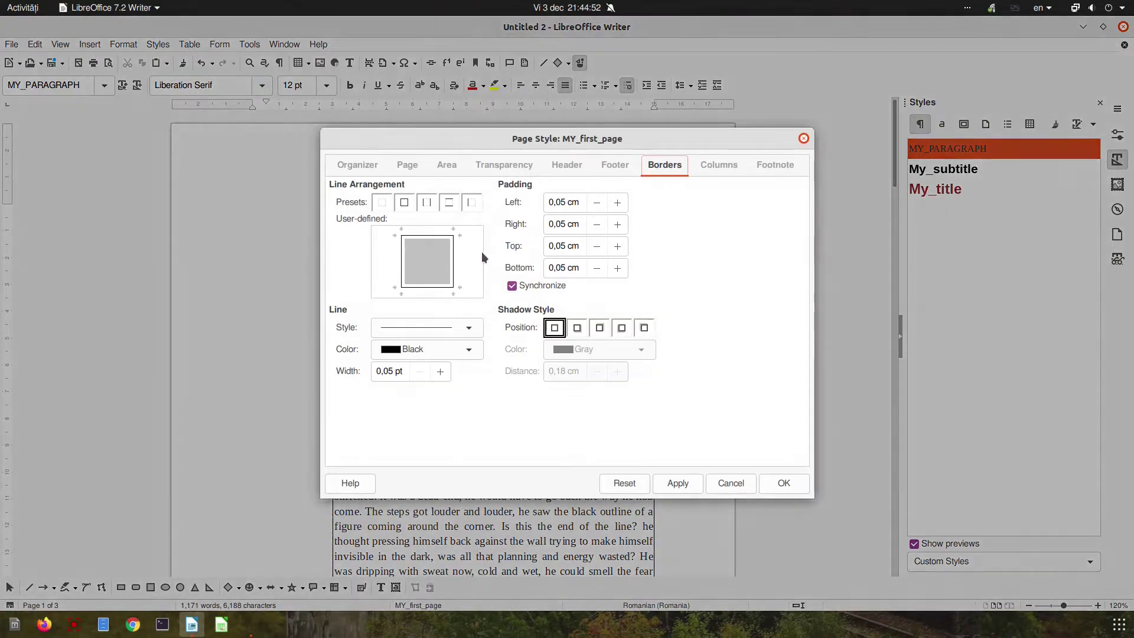
{"action": "left_click", "coordinate": [617, 203]}
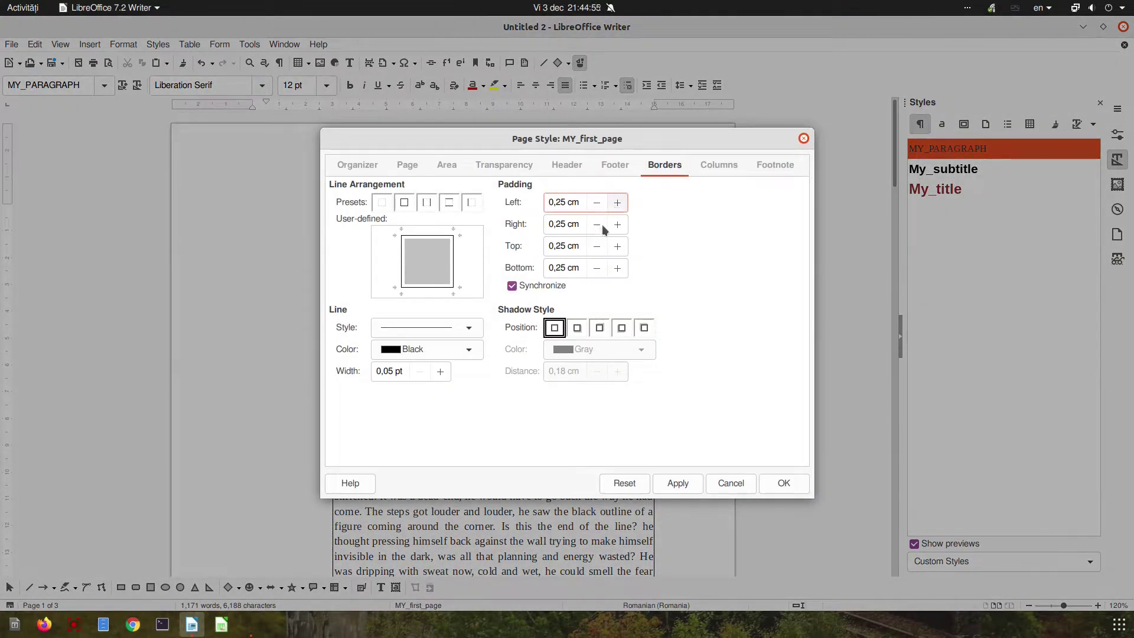
{"action": "left_click", "coordinate": [674, 483]}
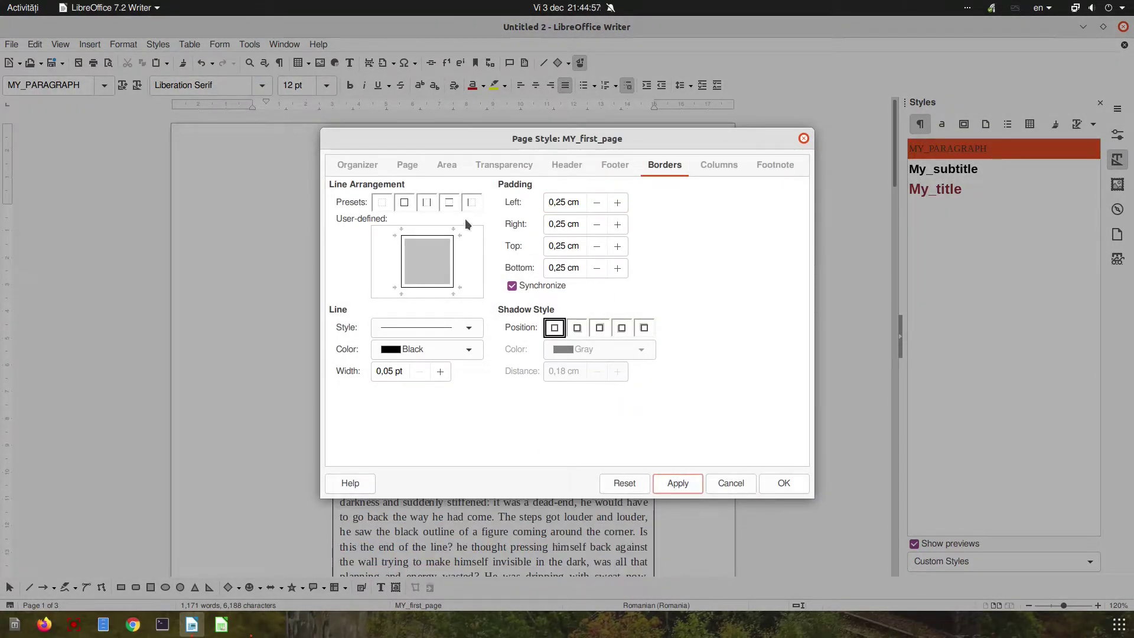
Remove the box border lines from the MY_first_page page style and save it.
{"action": "left_click", "coordinate": [383, 203]}
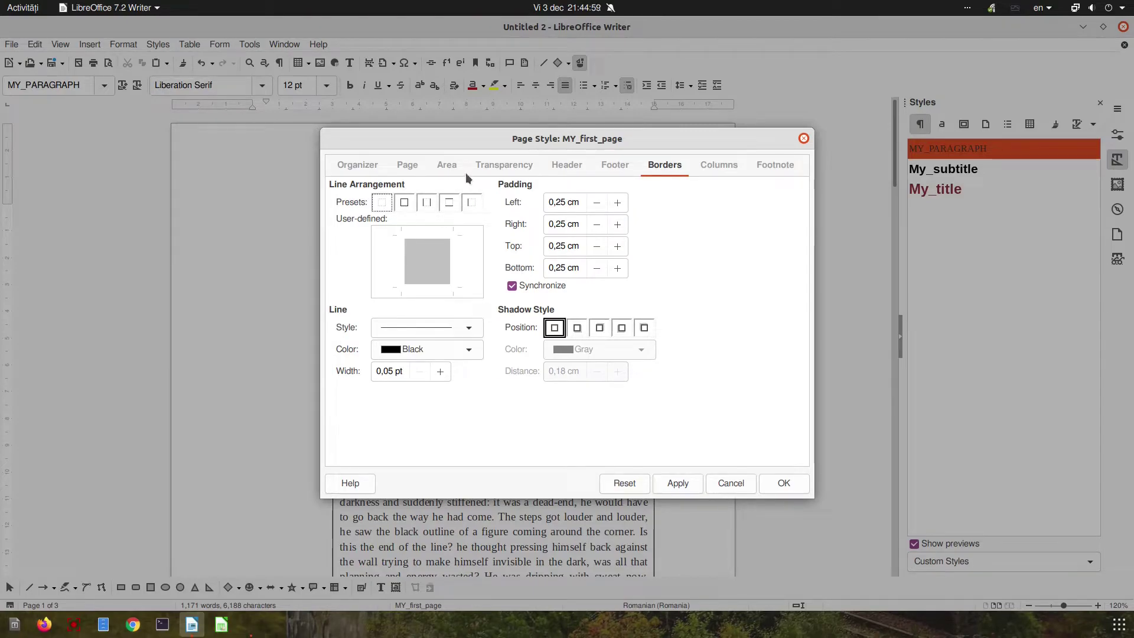
{"action": "left_click", "coordinate": [679, 485]}
{"action": "left_click", "coordinate": [786, 483]}
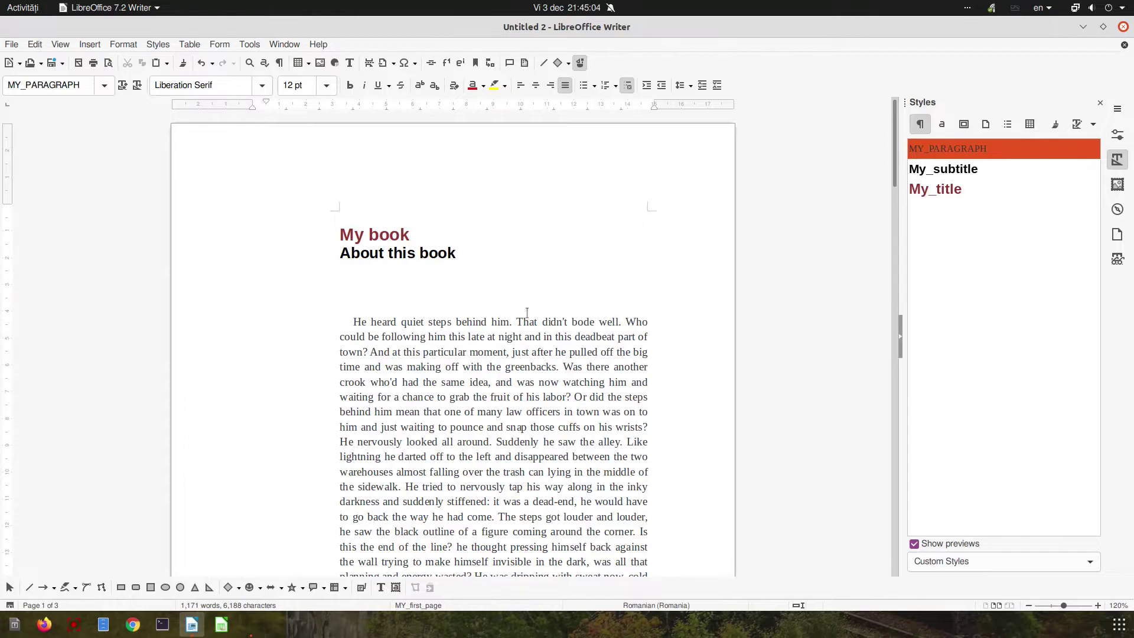
{"action": "scroll", "coordinate": [516, 335], "scroll_direction": "down", "scroll_amount": 8}
{"action": "scroll", "coordinate": [516, 334], "scroll_direction": "up", "scroll_amount": 8}
Set the border padding of the MY_next_page header to 0,25 cm on all sides and save the page style.
{"action": "scroll", "coordinate": [472, 229], "scroll_direction": "down", "scroll_amount": 15}
{"action": "right_click", "coordinate": [480, 350]}
{"action": "left_click", "coordinate": [520, 473]}
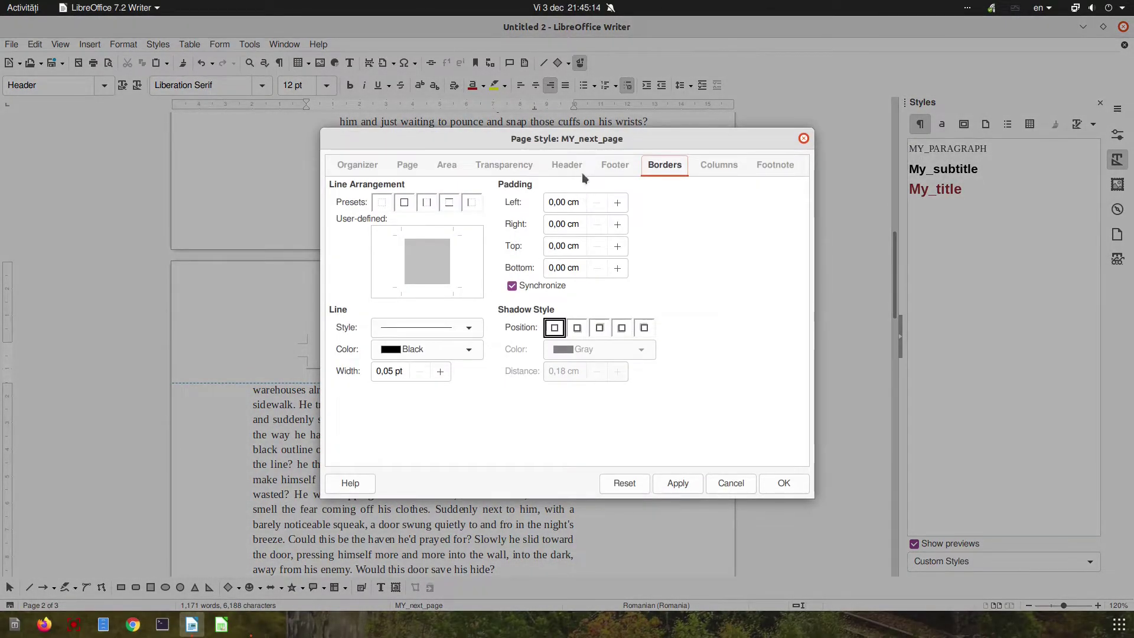
{"action": "left_click", "coordinate": [566, 165]}
{"action": "left_click", "coordinate": [368, 374]}
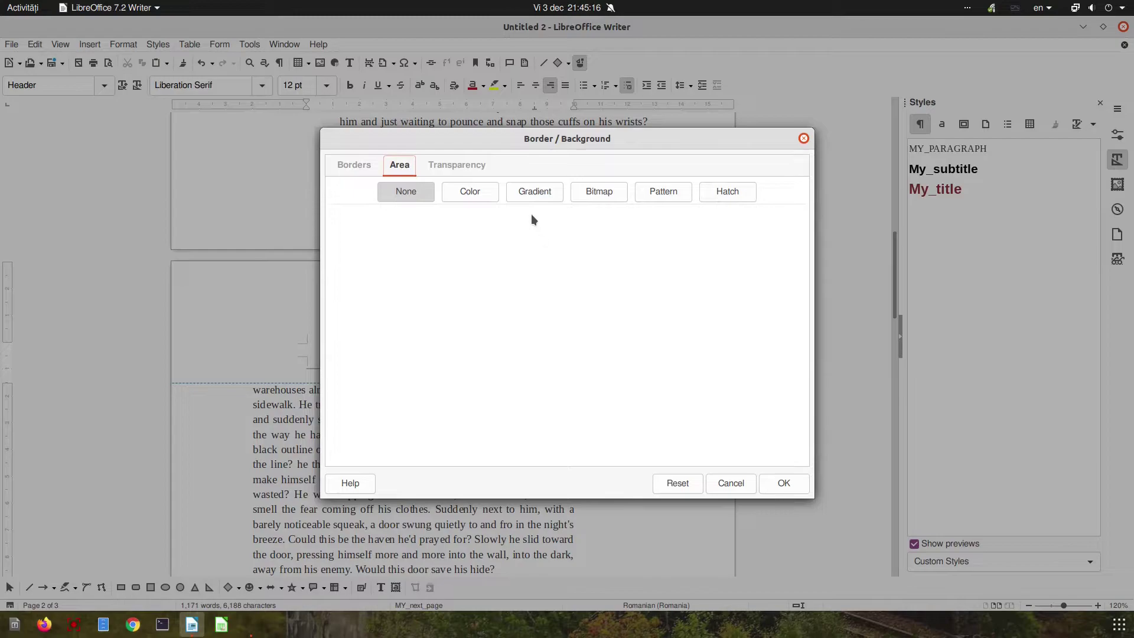
{"action": "left_click", "coordinate": [358, 165]}
{"action": "left_click", "coordinate": [577, 202]}
{"action": "left_click", "coordinate": [558, 286]}
{"action": "left_click", "coordinate": [617, 203]}
{"action": "left_click", "coordinate": [617, 203]}
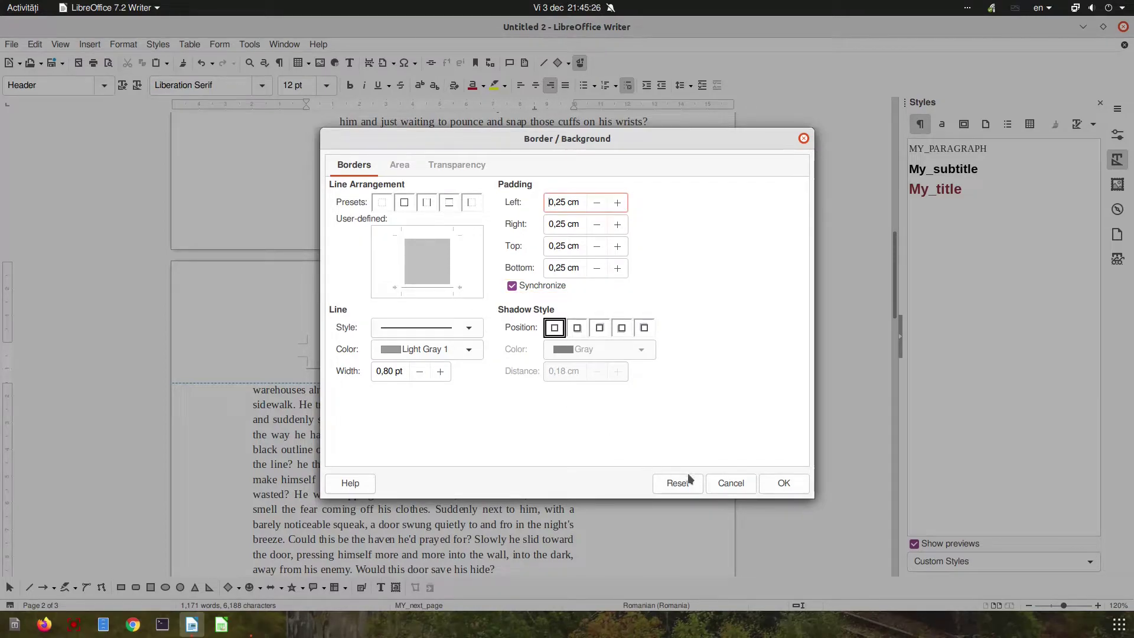
{"action": "left_click", "coordinate": [781, 482]}
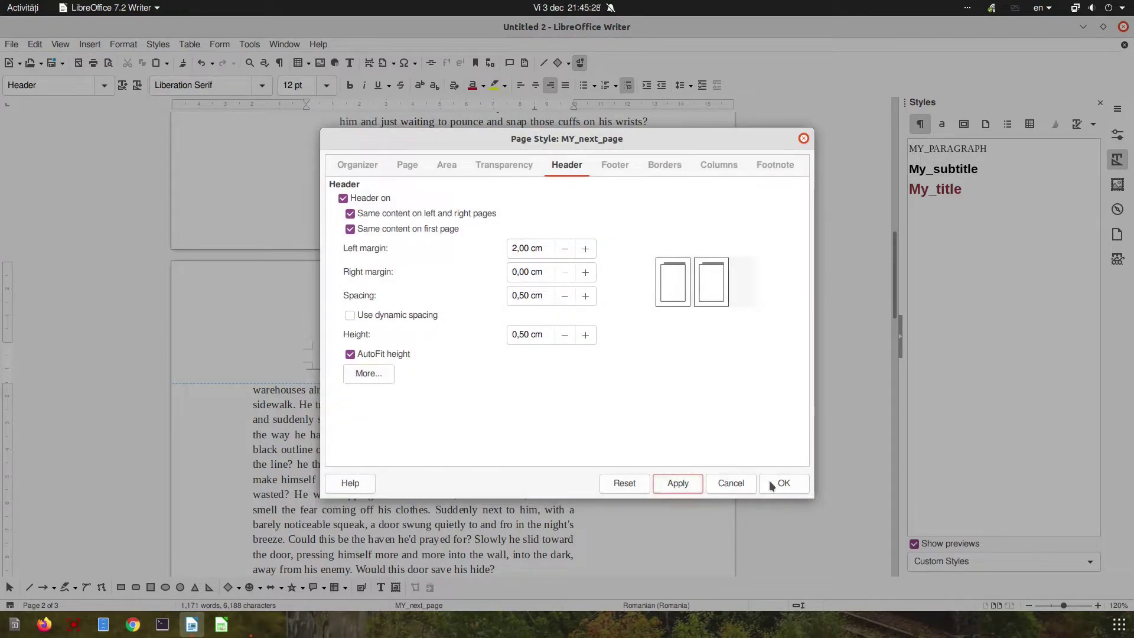
{"action": "left_click", "coordinate": [770, 482]}
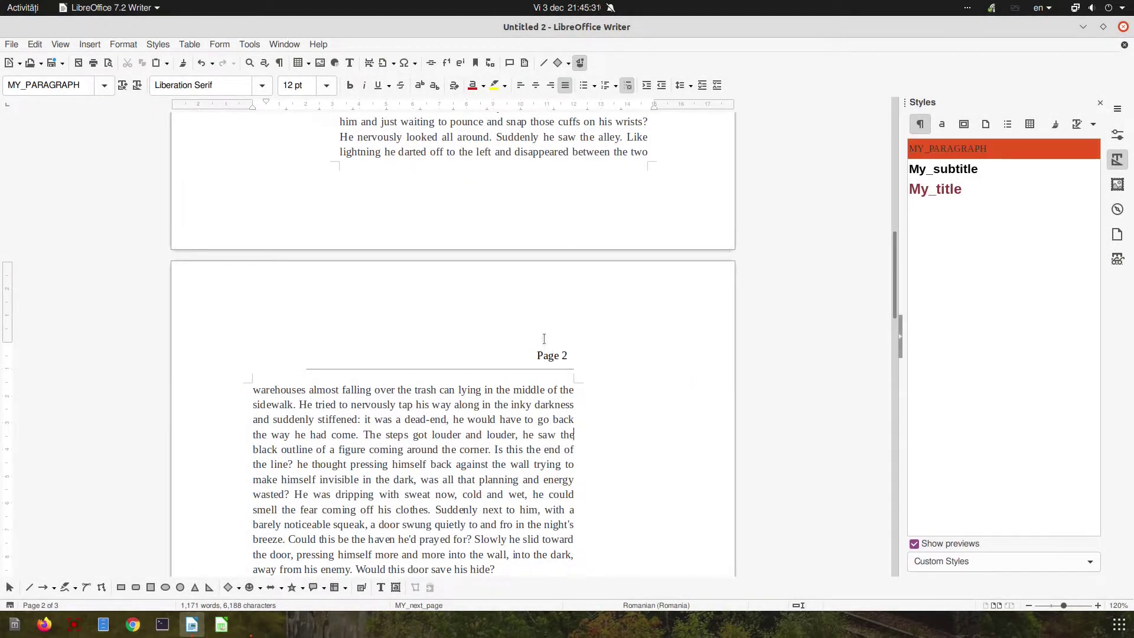
{"action": "scroll", "coordinate": [543, 359], "scroll_direction": "down", "scroll_amount": 8}
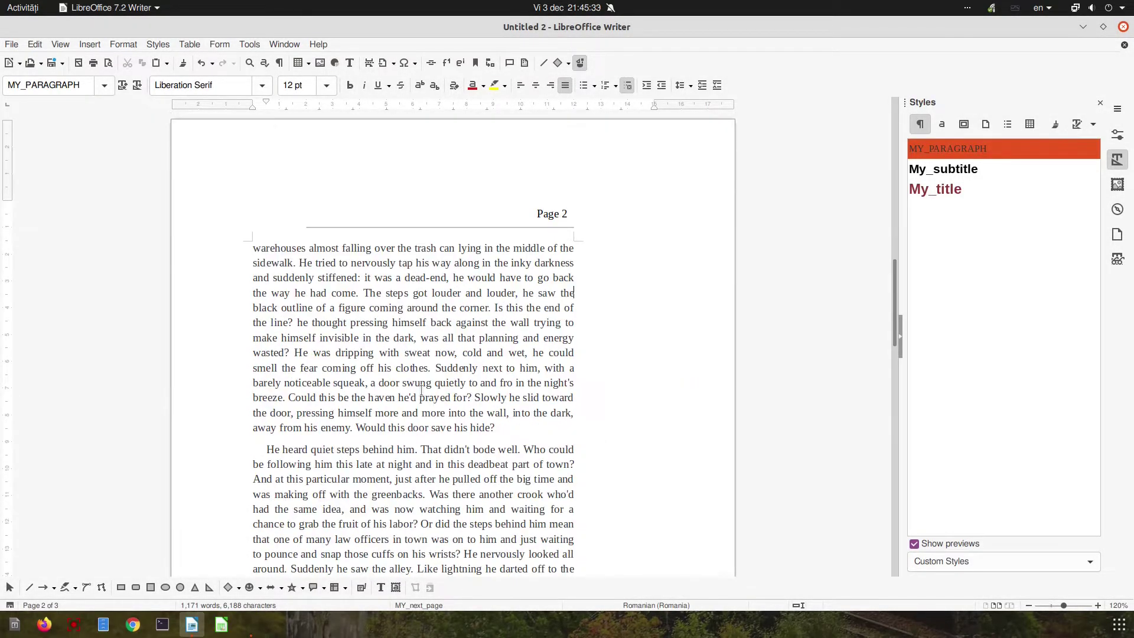
{"action": "scroll", "coordinate": [421, 390], "scroll_direction": "up", "scroll_amount": 20}
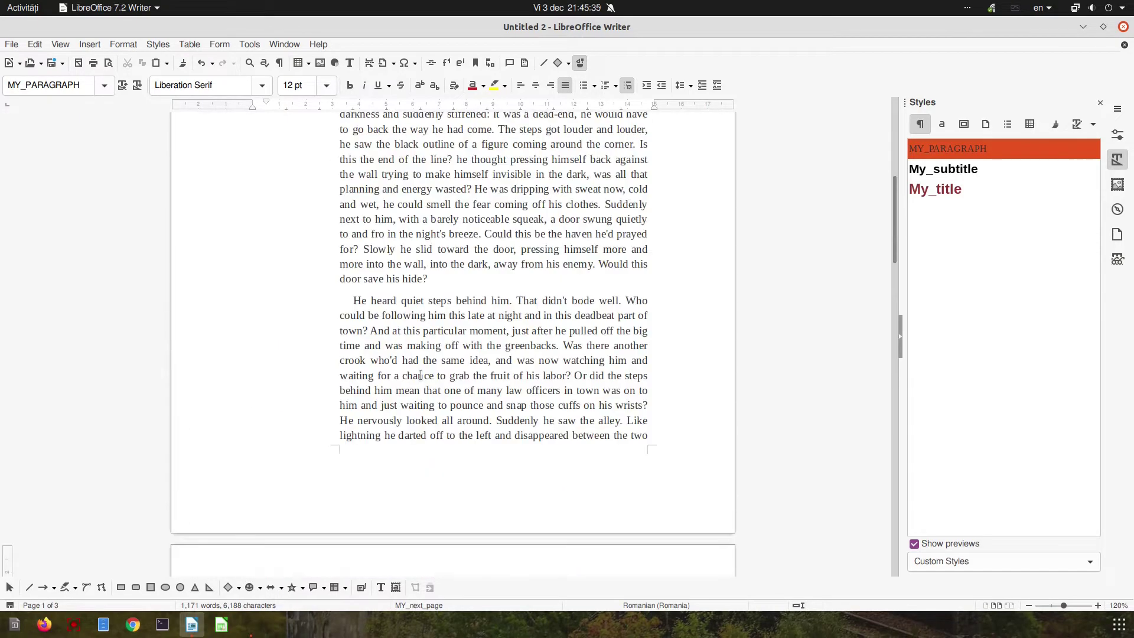
{"action": "scroll", "coordinate": [414, 371], "scroll_direction": "up", "scroll_amount": 5}
{"action": "left_click", "coordinate": [249, 45]}
{"action": "left_click", "coordinate": [249, 45]}
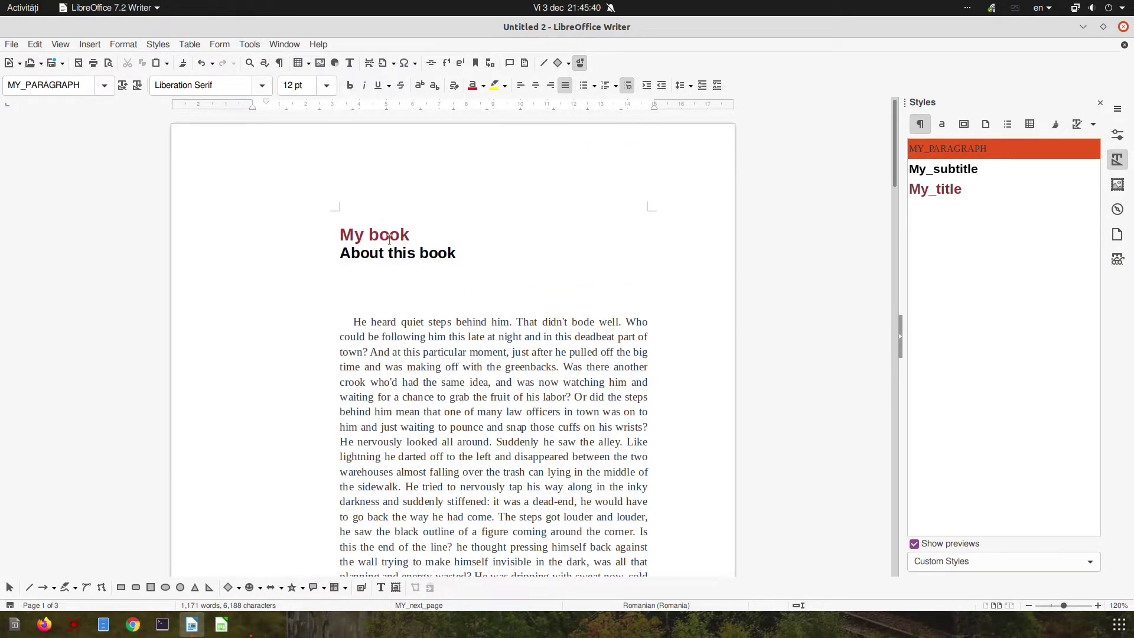
Set the My_title paragraph style's list style to Numbering 123 and save it.
{"action": "right_click", "coordinate": [947, 190]}
{"action": "left_click", "coordinate": [980, 212]}
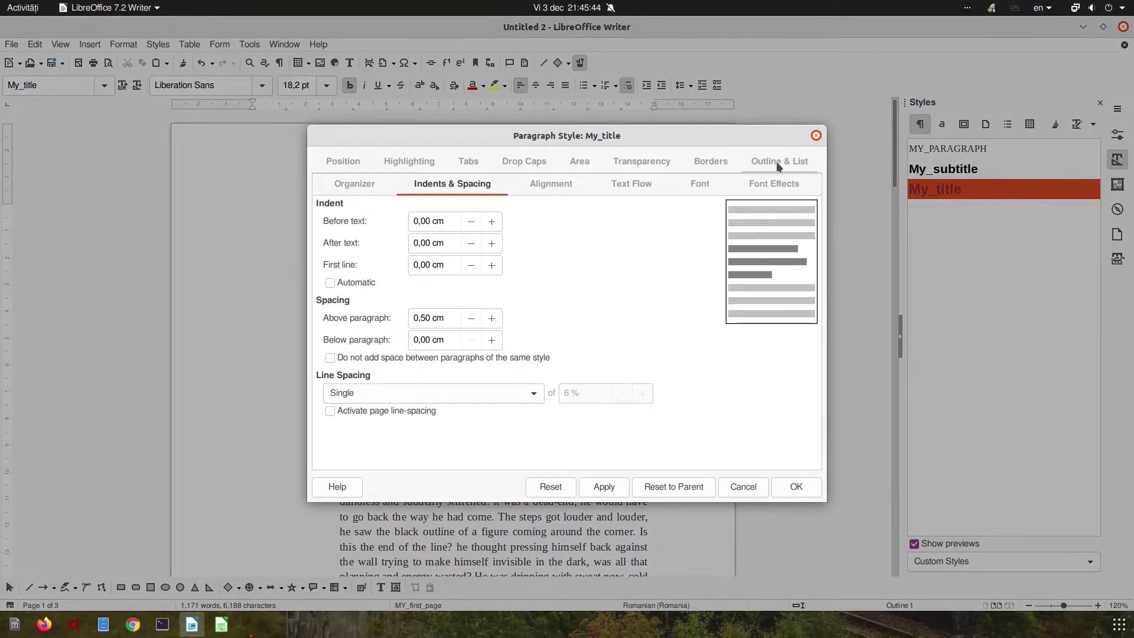
{"action": "left_click", "coordinate": [776, 161]}
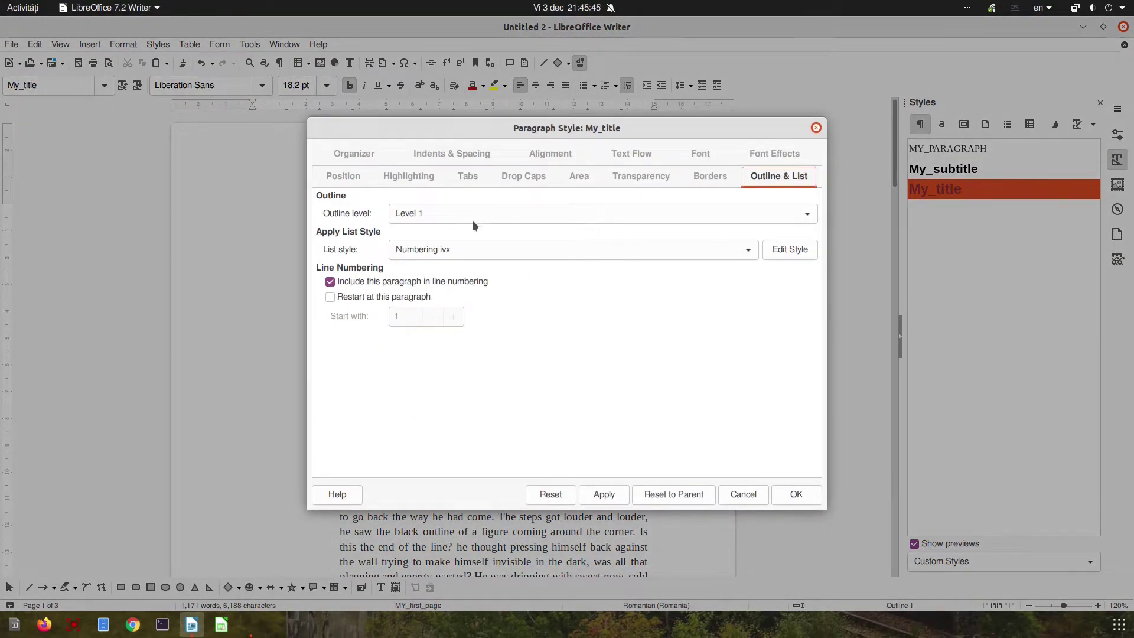
{"action": "left_click", "coordinate": [438, 248]}
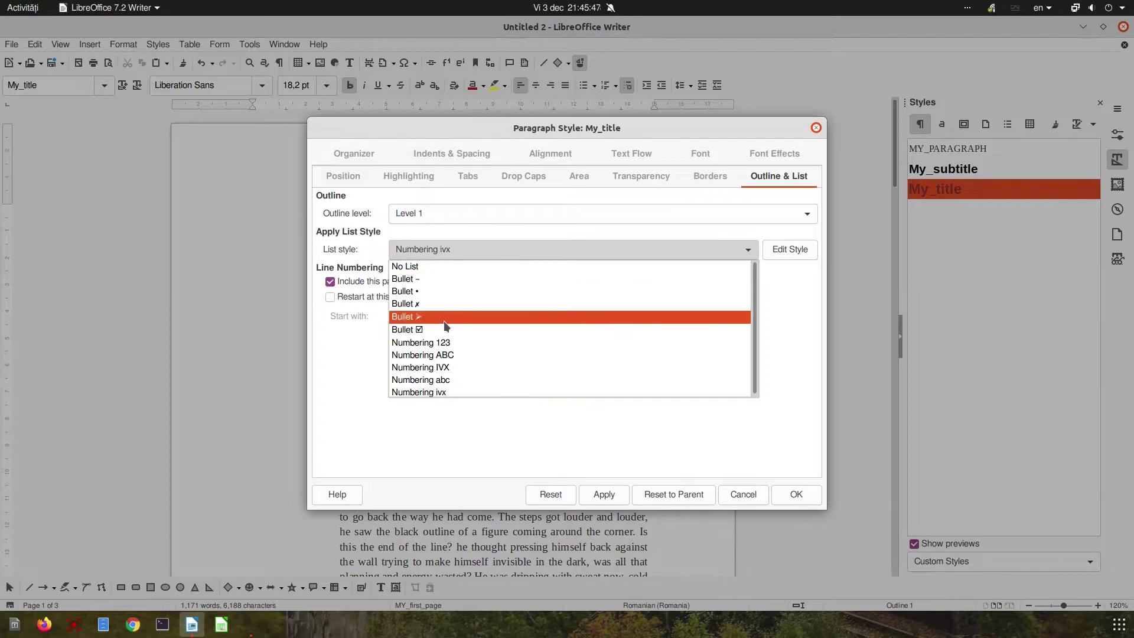
{"action": "left_click", "coordinate": [447, 342]}
{"action": "left_click", "coordinate": [597, 495]}
{"action": "left_click", "coordinate": [772, 493]}
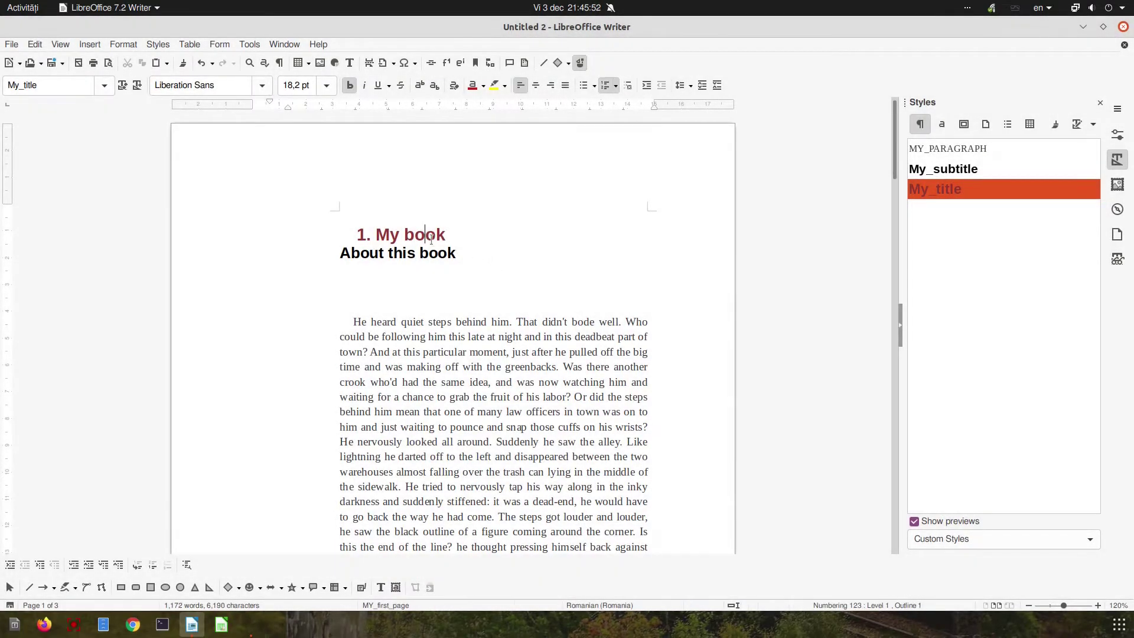
Configure chapter numbering level 1 with 1, 2, 3 numbers, "Chapter " before and "." after the number, and save it.
{"action": "left_click", "coordinate": [361, 235]}
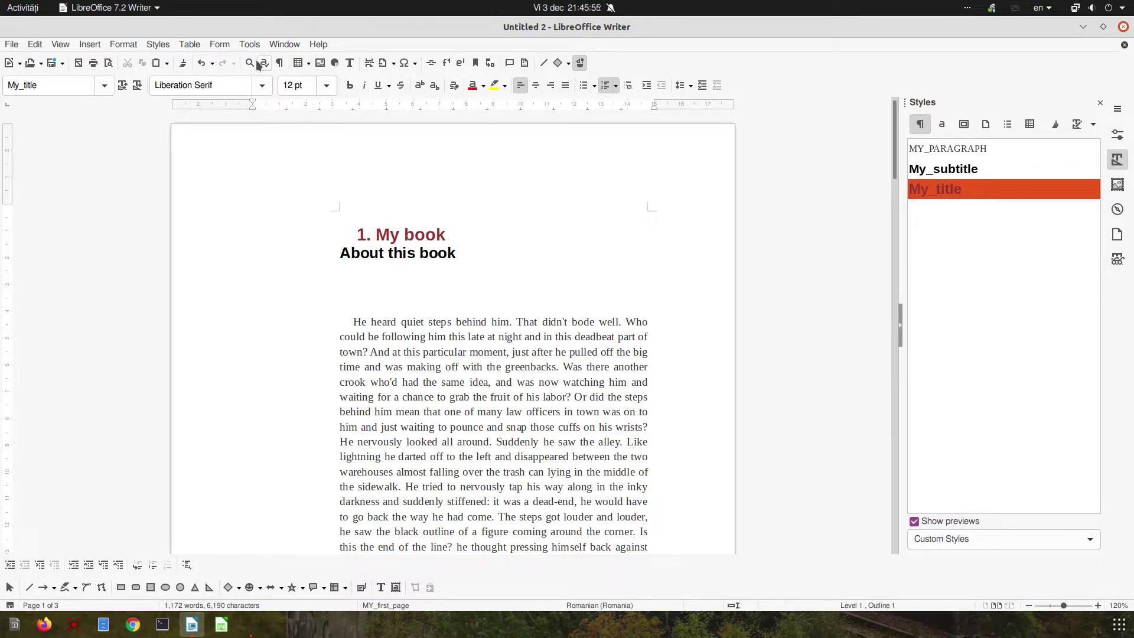
{"action": "left_click", "coordinate": [249, 44]}
{"action": "left_click", "coordinate": [292, 216]}
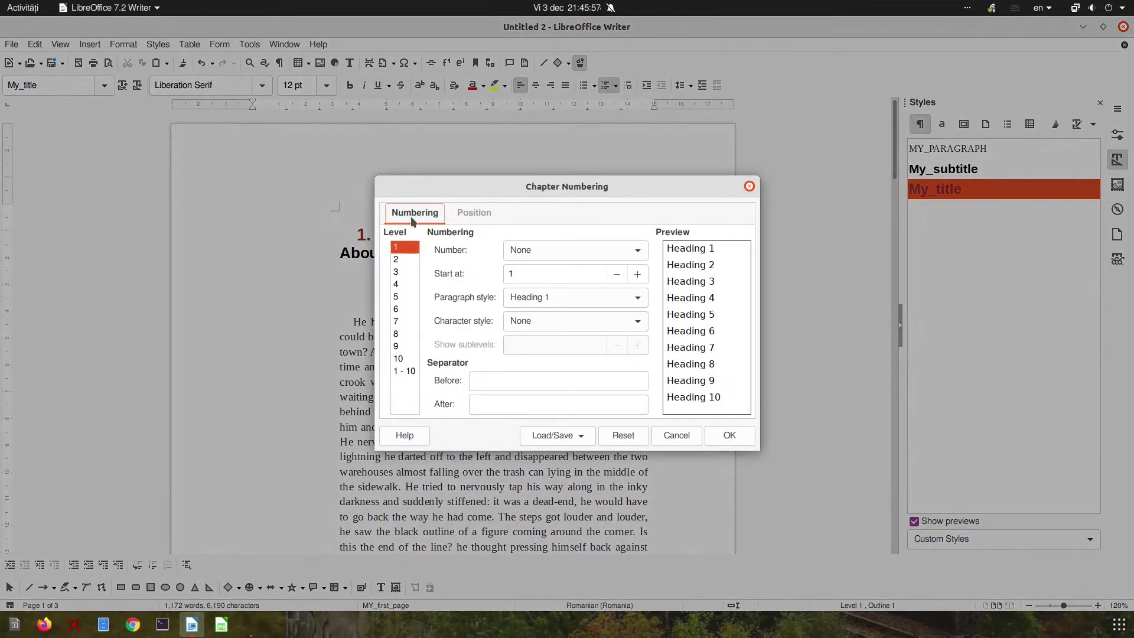
{"action": "left_click", "coordinate": [514, 250]}
{"action": "left_click", "coordinate": [523, 279]}
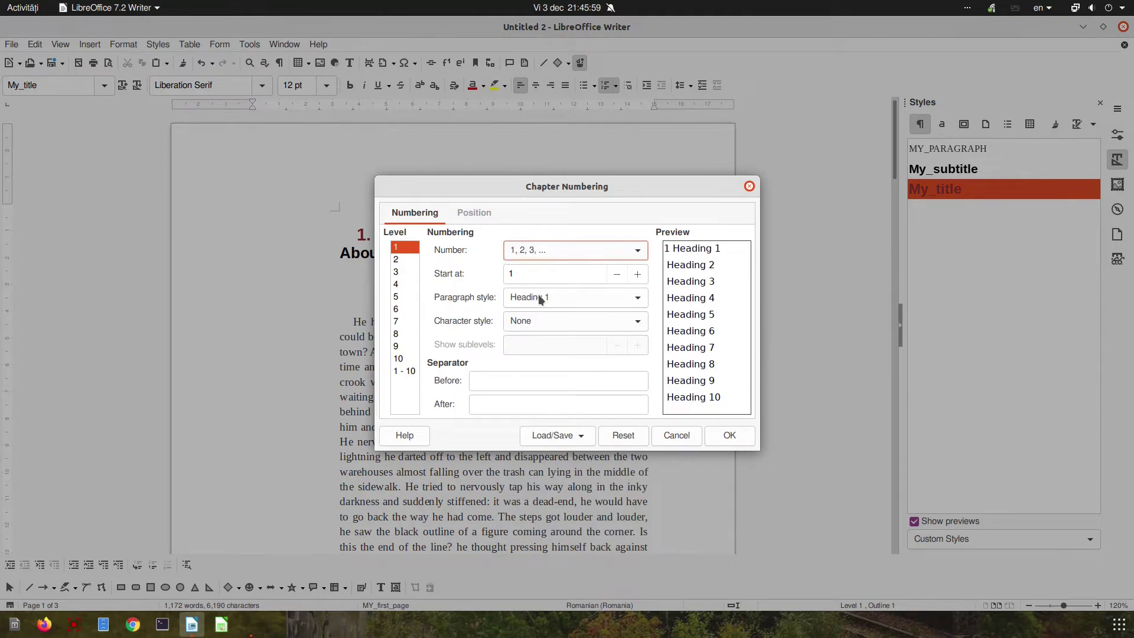
{"action": "left_click", "coordinate": [528, 376]}
{"action": "type", "text": "Chapter"}
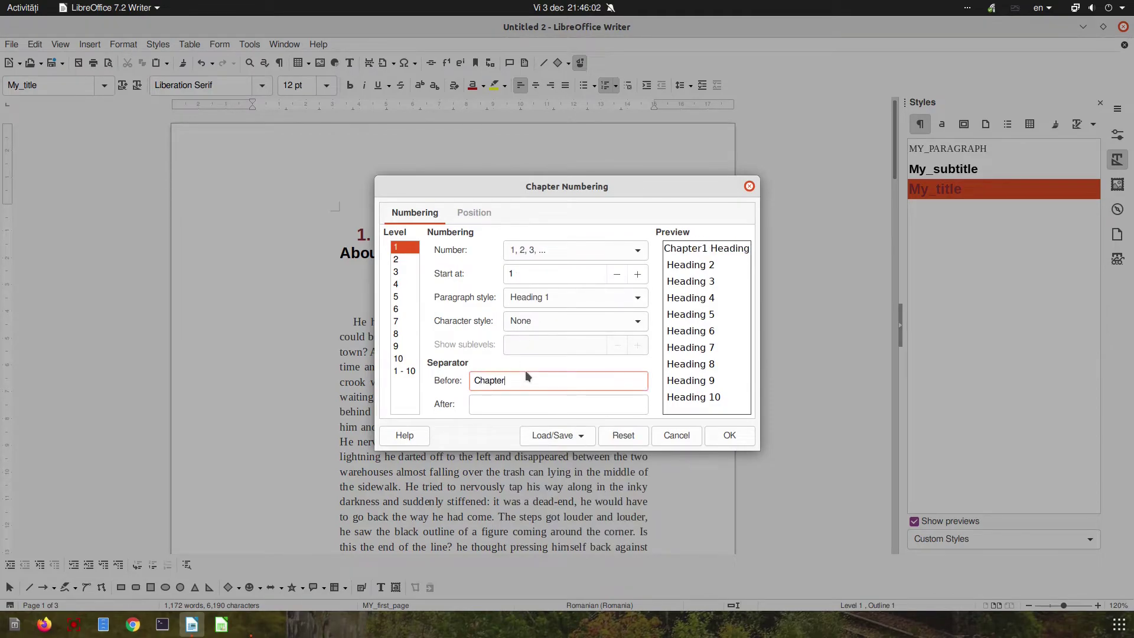
{"action": "left_click", "coordinate": [525, 407]}
{"action": "type", "text": "."}
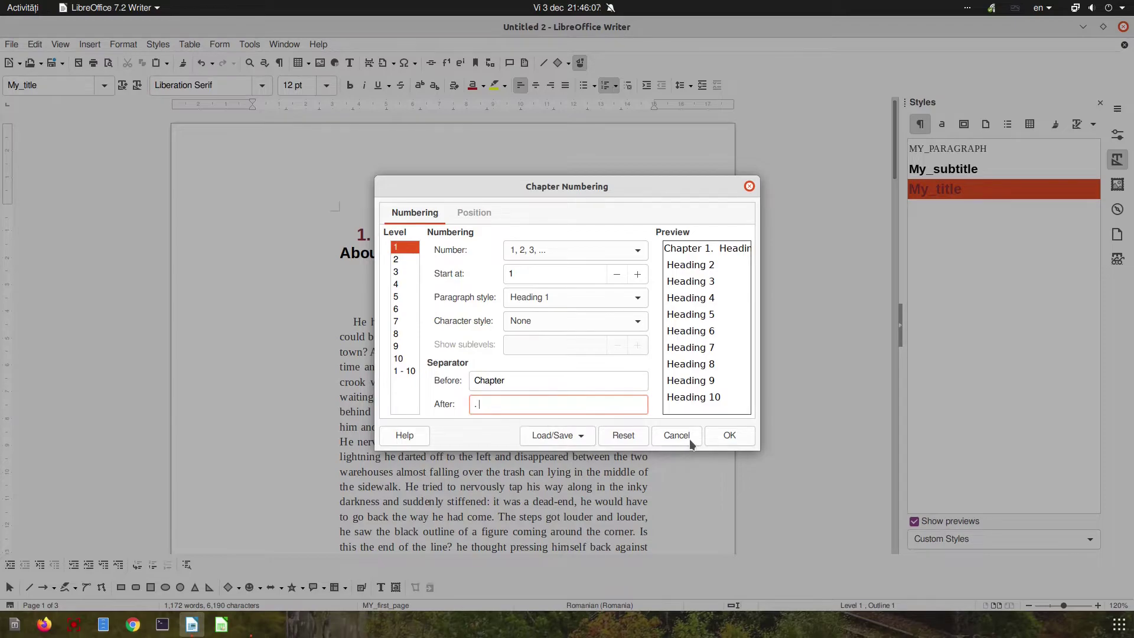
{"action": "left_click", "coordinate": [687, 442]}
{"action": "left_click", "coordinate": [436, 279]}
{"action": "scroll", "coordinate": [448, 325], "scroll_direction": "down", "scroll_amount": 5}
{"action": "key", "text": "ctrl+s"}
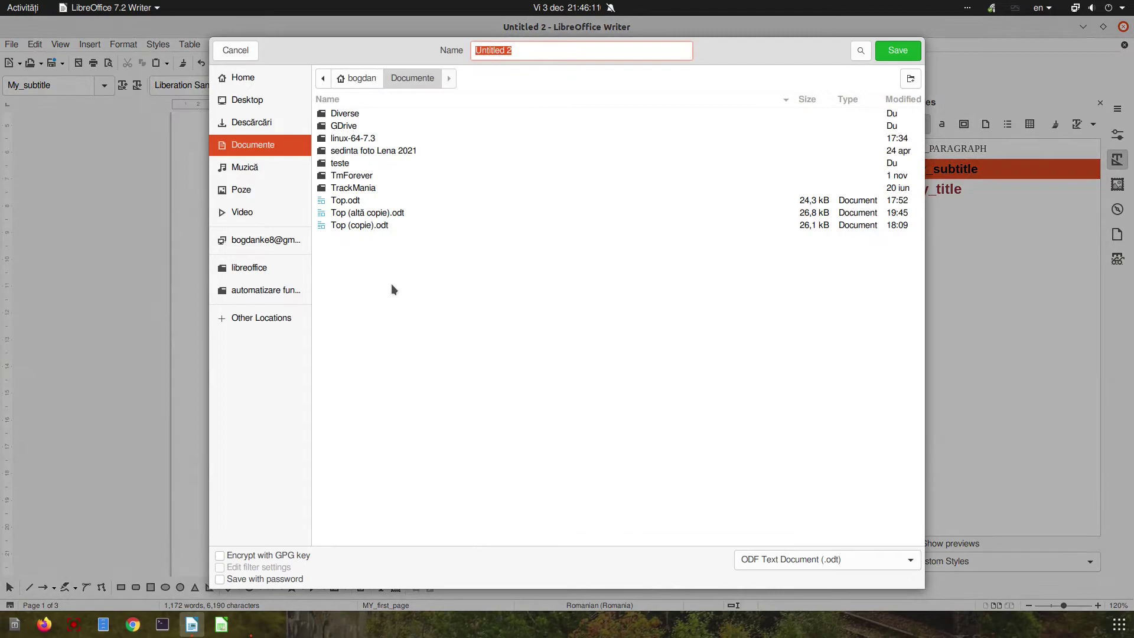
{"action": "key", "text": "Escape"}
{"action": "scroll", "coordinate": [477, 297], "scroll_direction": "up", "scroll_amount": 5}
{"action": "left_click", "coordinate": [512, 262]}
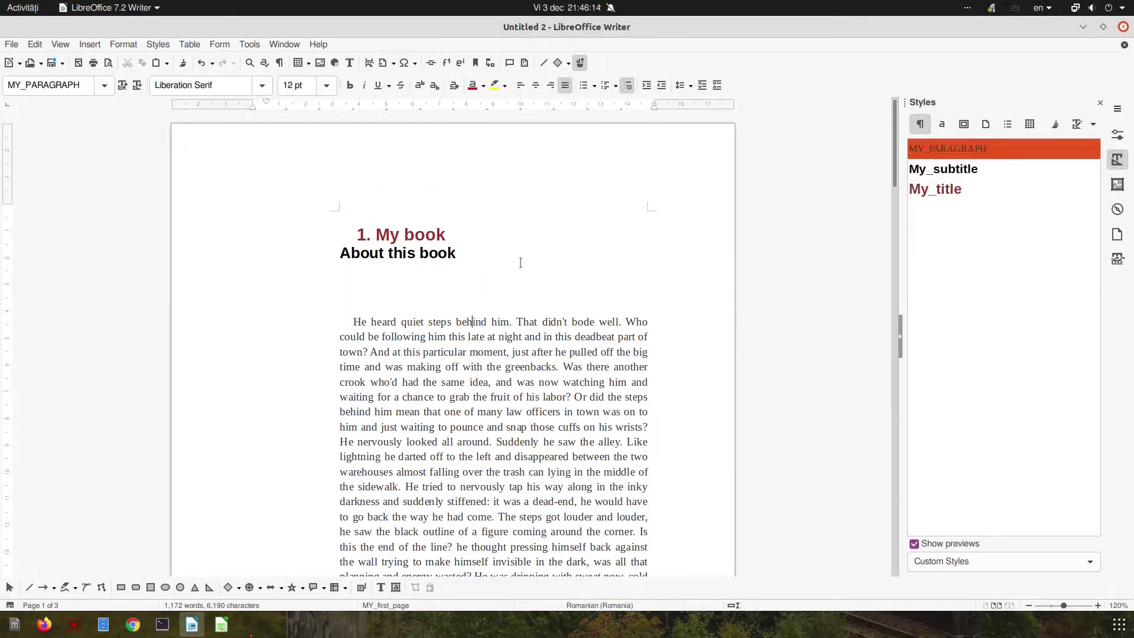
{"action": "left_click", "coordinate": [447, 252]}
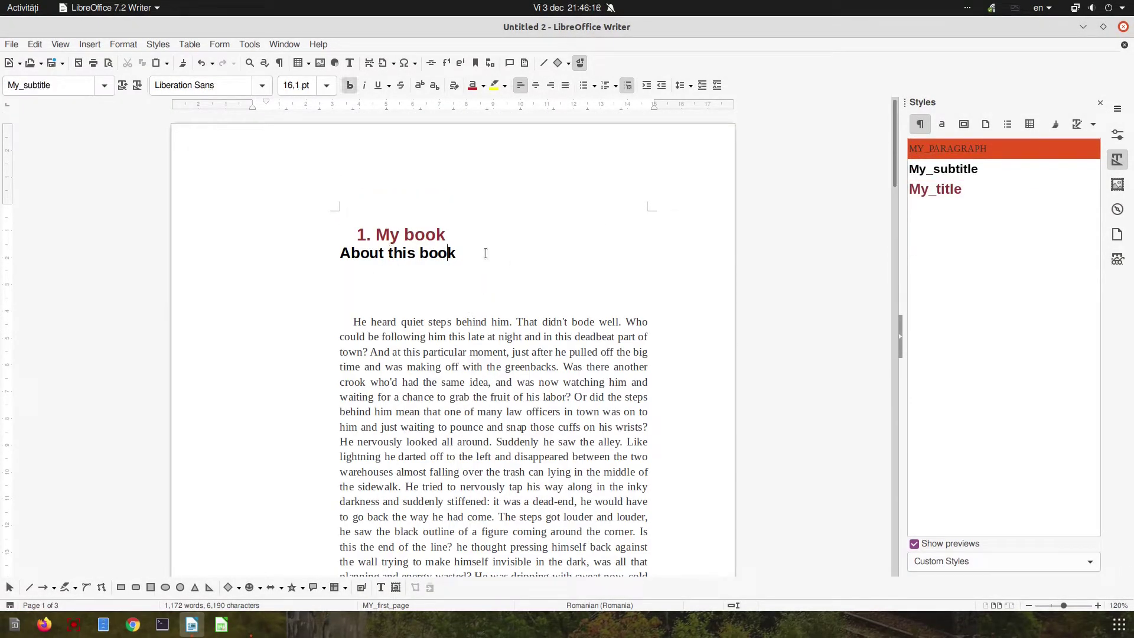
Assign the My_title paragraph style to level 1 in the chapter numbering settings.
{"action": "right_click", "coordinate": [354, 234]}
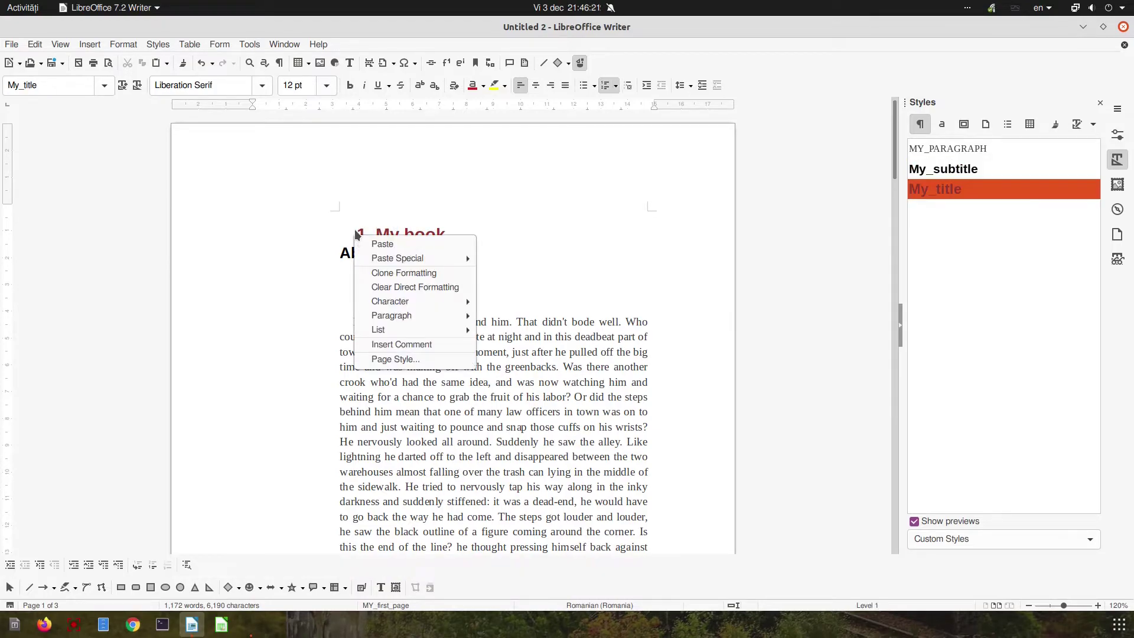
{"action": "key", "text": "Escape"}
{"action": "left_click", "coordinate": [249, 45]}
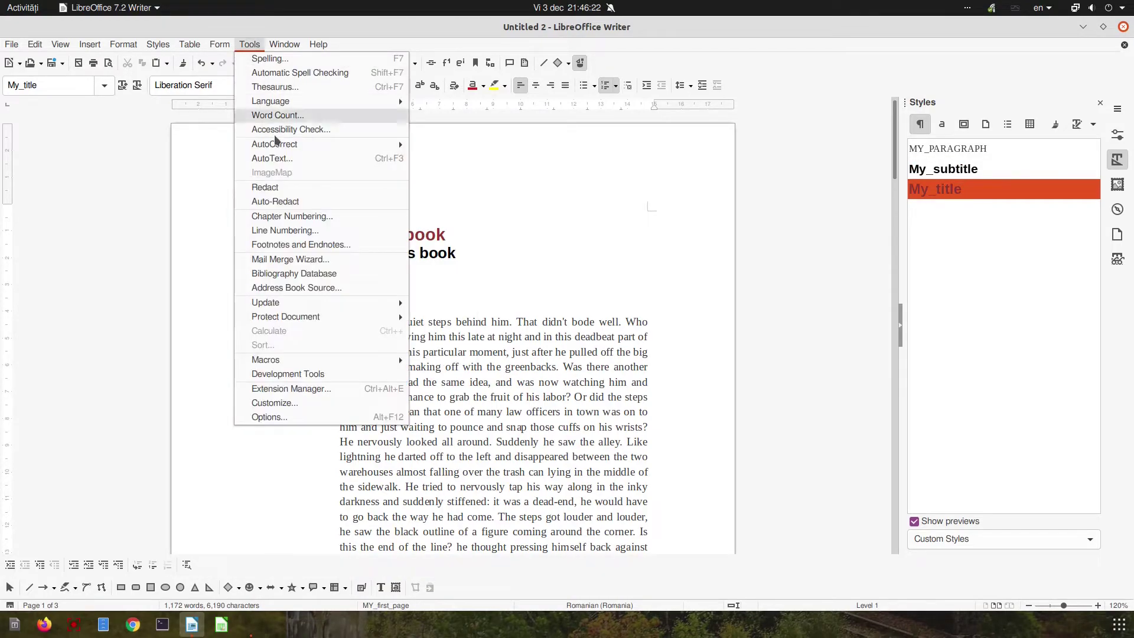
{"action": "left_click", "coordinate": [289, 216]}
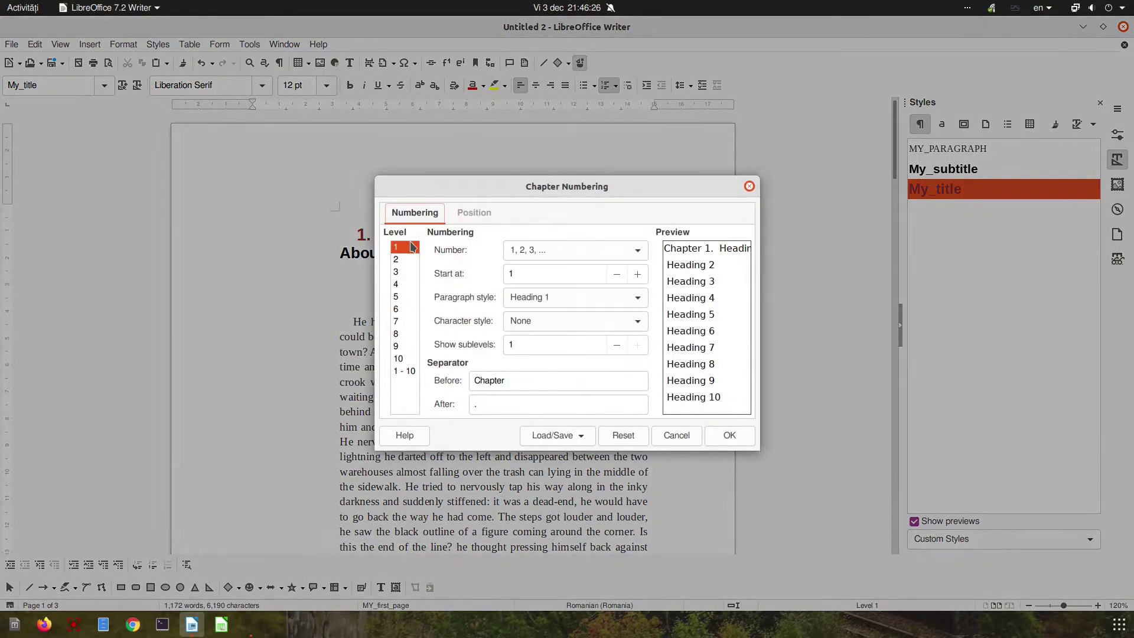
{"action": "left_click", "coordinate": [531, 299]}
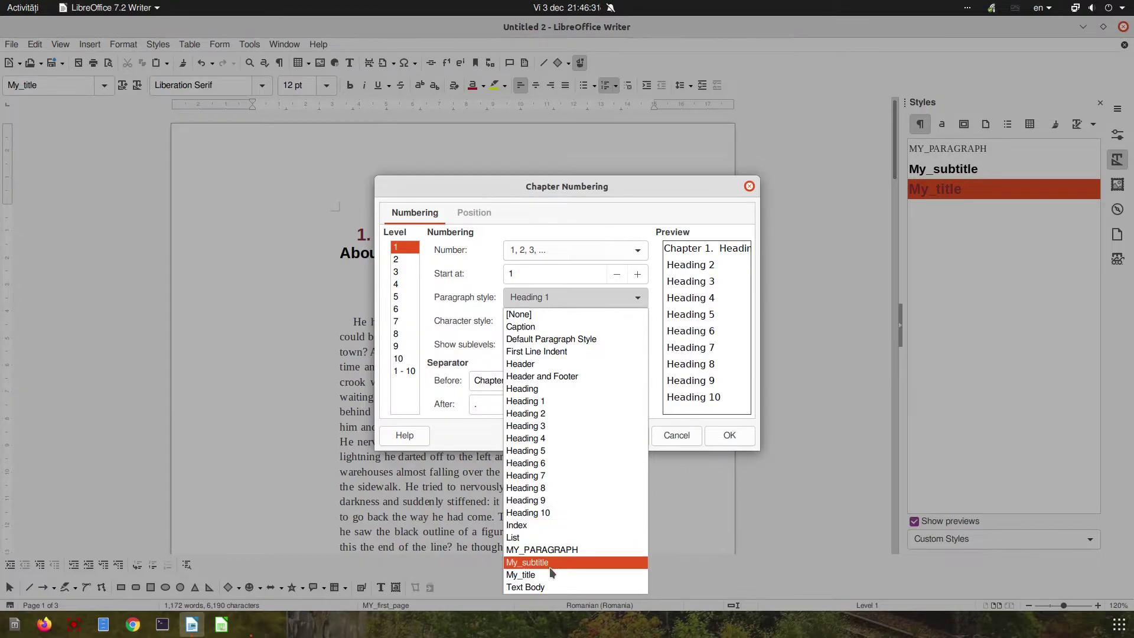
{"action": "left_click", "coordinate": [550, 574]}
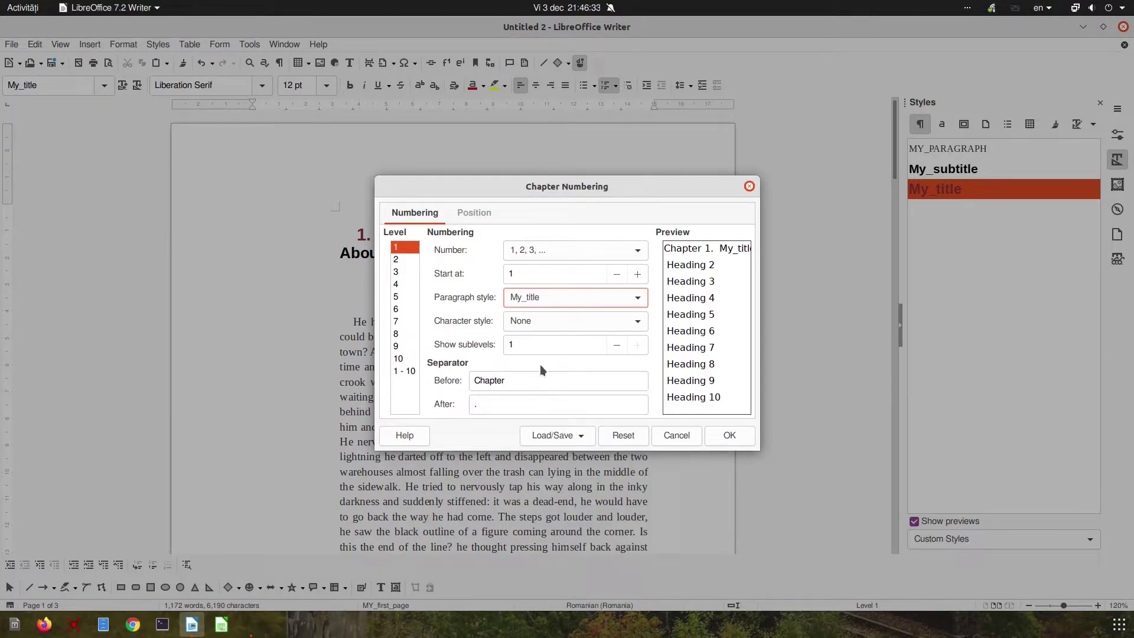
Set chapter numbering level 2 to 1, 2, 3 numbers with the My_subtitle paragraph style and save the settings.
{"action": "left_click", "coordinate": [401, 259]}
{"action": "left_click", "coordinate": [526, 247]}
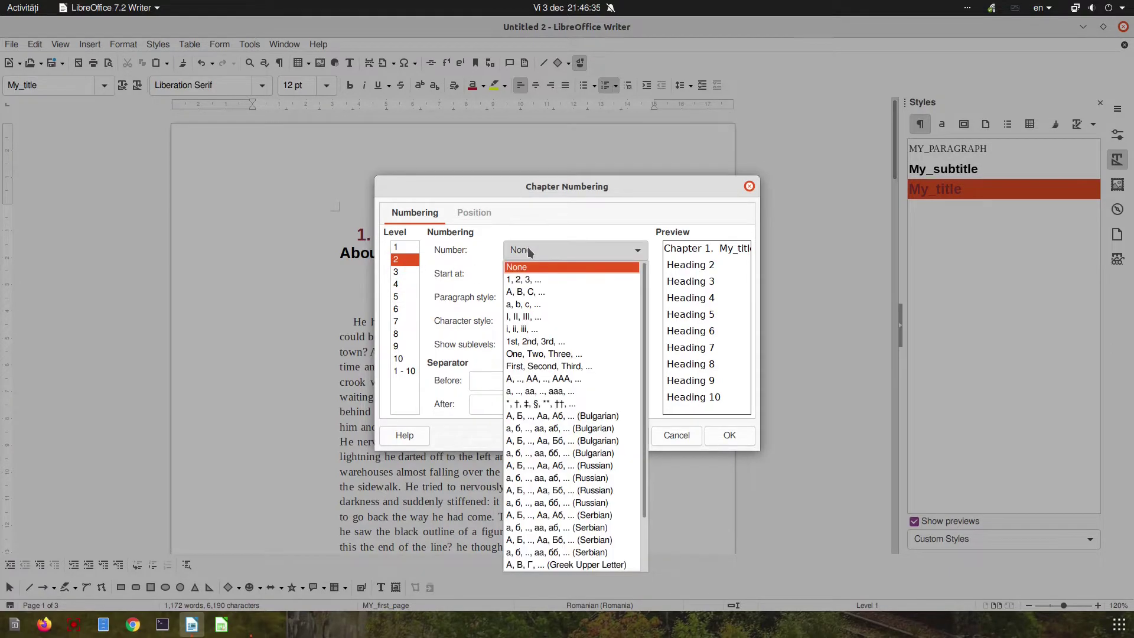
{"action": "left_click", "coordinate": [529, 281]}
{"action": "left_click", "coordinate": [532, 297]}
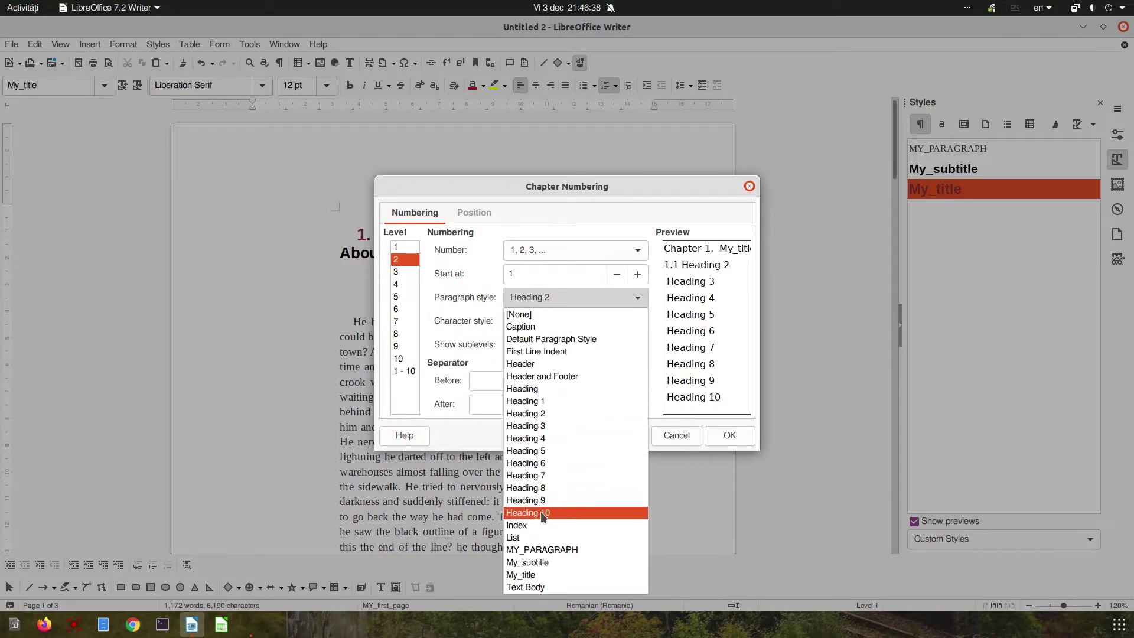
{"action": "left_click", "coordinate": [544, 563]}
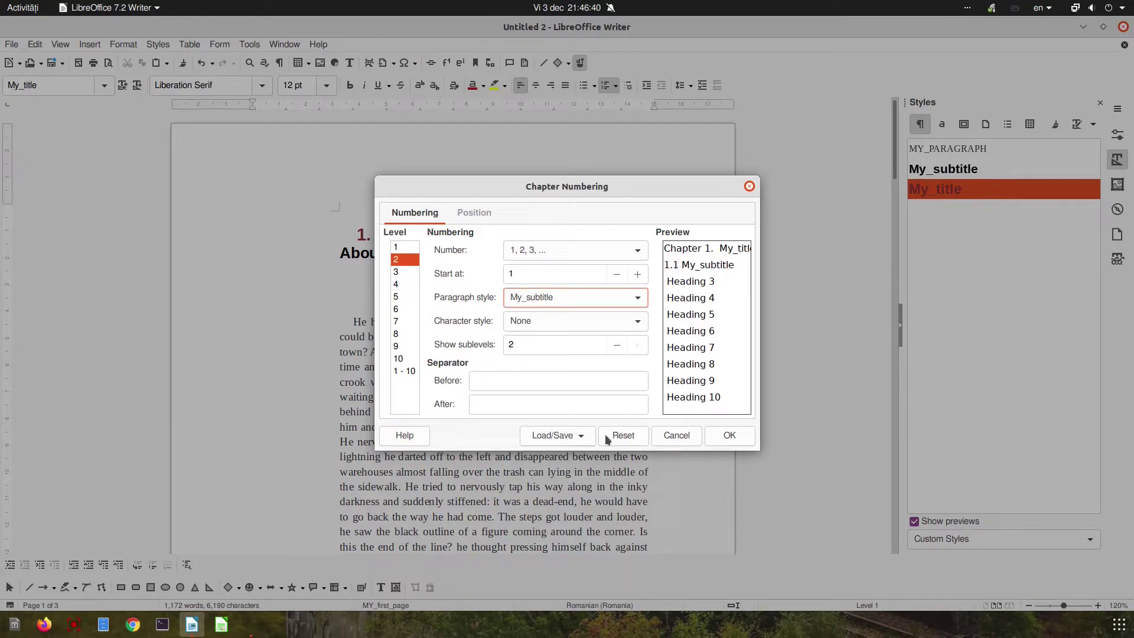
{"action": "left_click", "coordinate": [728, 435]}
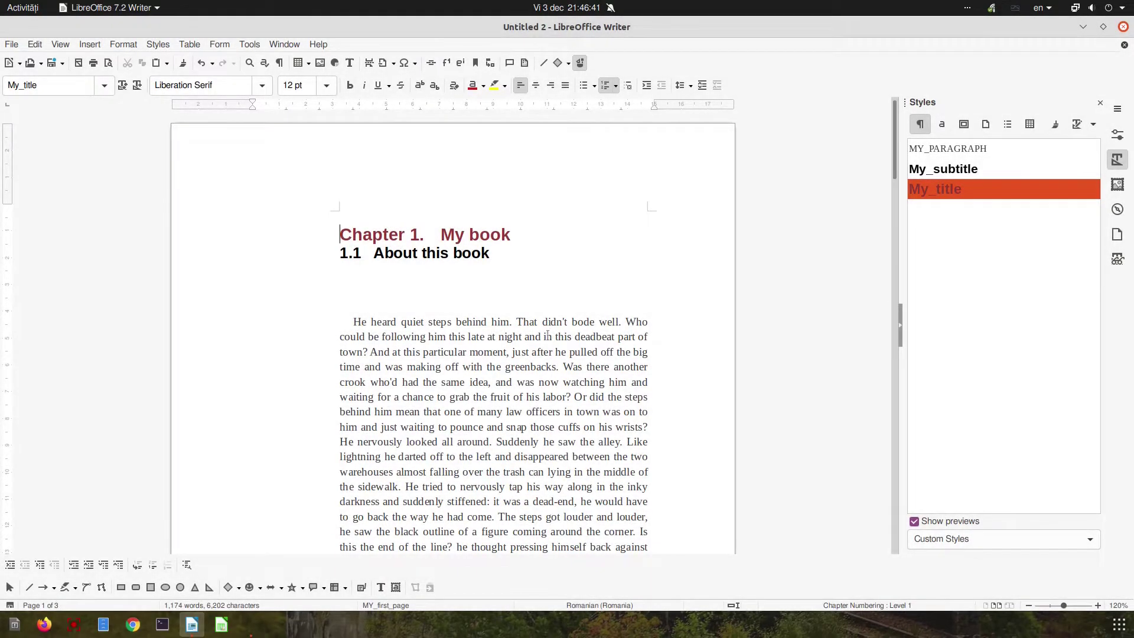
Set the My_subtitle paragraph style's spacing above paragraph to 0,20 cm and apply it.
{"action": "left_click", "coordinate": [391, 252]}
{"action": "left_click", "coordinate": [440, 235]}
{"action": "right_click", "coordinate": [958, 171]}
{"action": "left_click", "coordinate": [980, 190]}
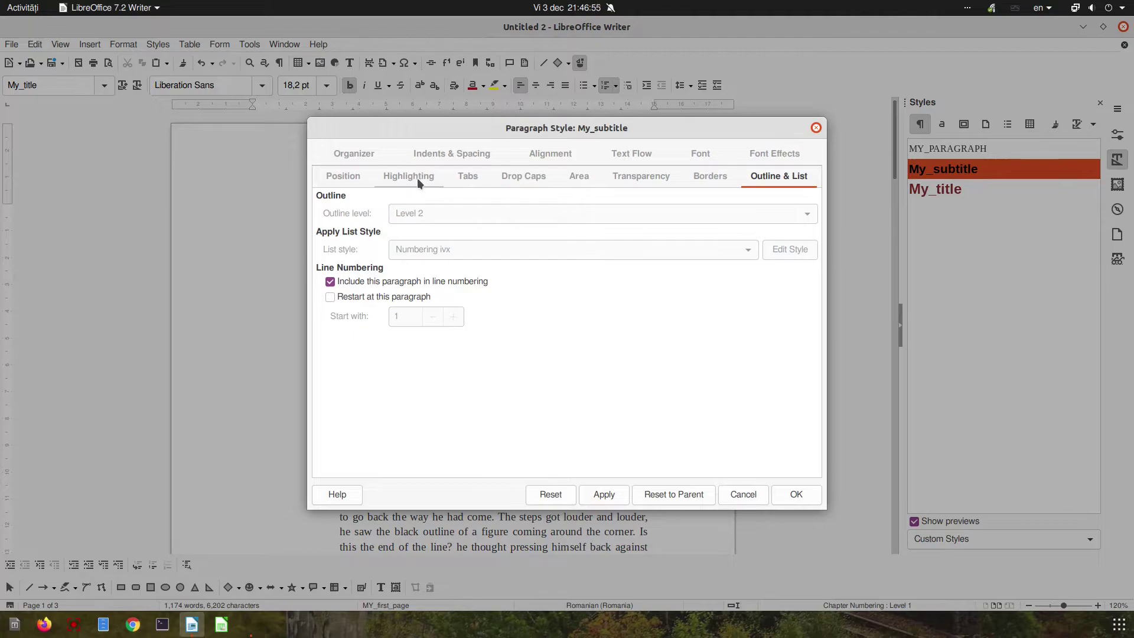
{"action": "left_click", "coordinate": [423, 155]}
{"action": "left_click", "coordinate": [492, 312]}
{"action": "left_click", "coordinate": [492, 312]}
{"action": "left_click", "coordinate": [471, 311]}
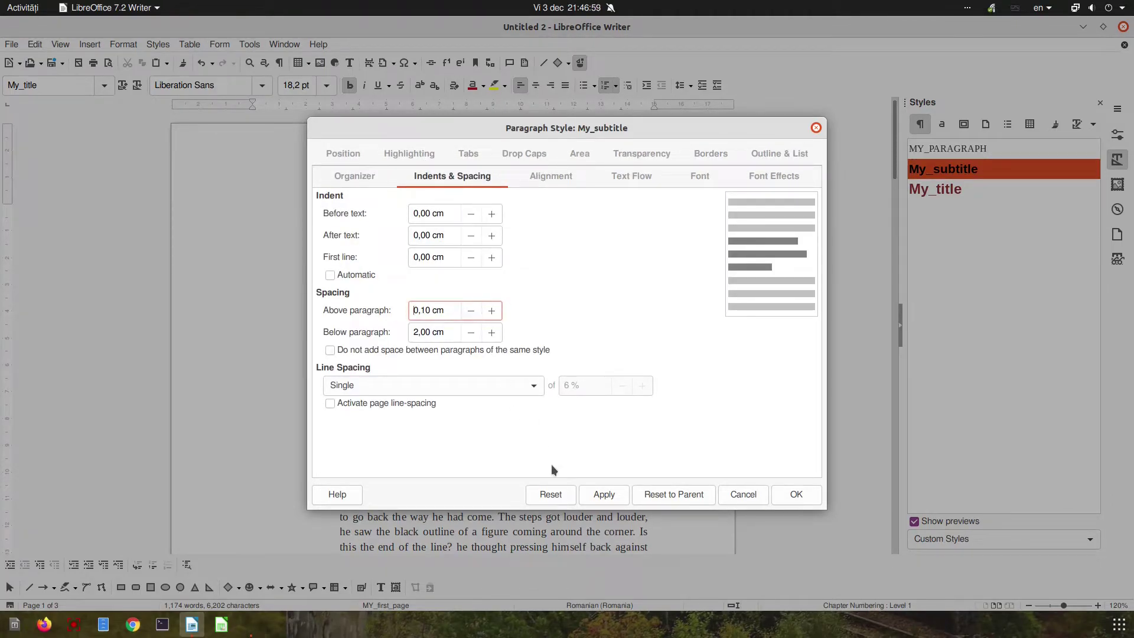
{"action": "left_click", "coordinate": [603, 495]}
{"action": "left_click", "coordinate": [492, 310]}
{"action": "left_click", "coordinate": [604, 494]}
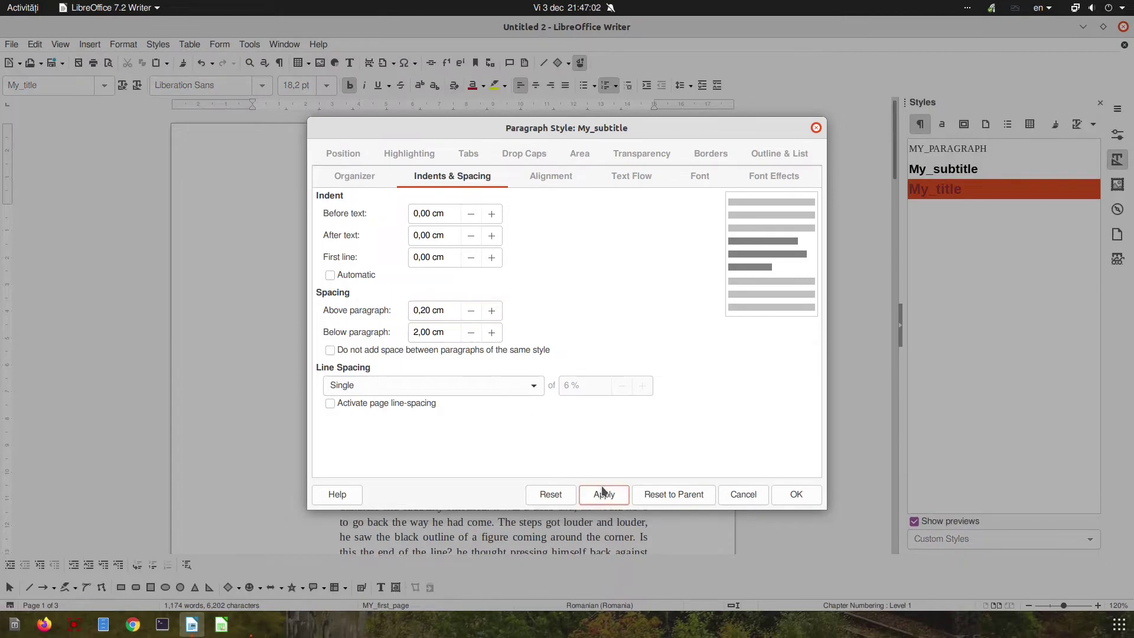
Set the My_subtitle style's line spacing to 1.15 Lines and save the style.
{"action": "left_click", "coordinate": [486, 387]}
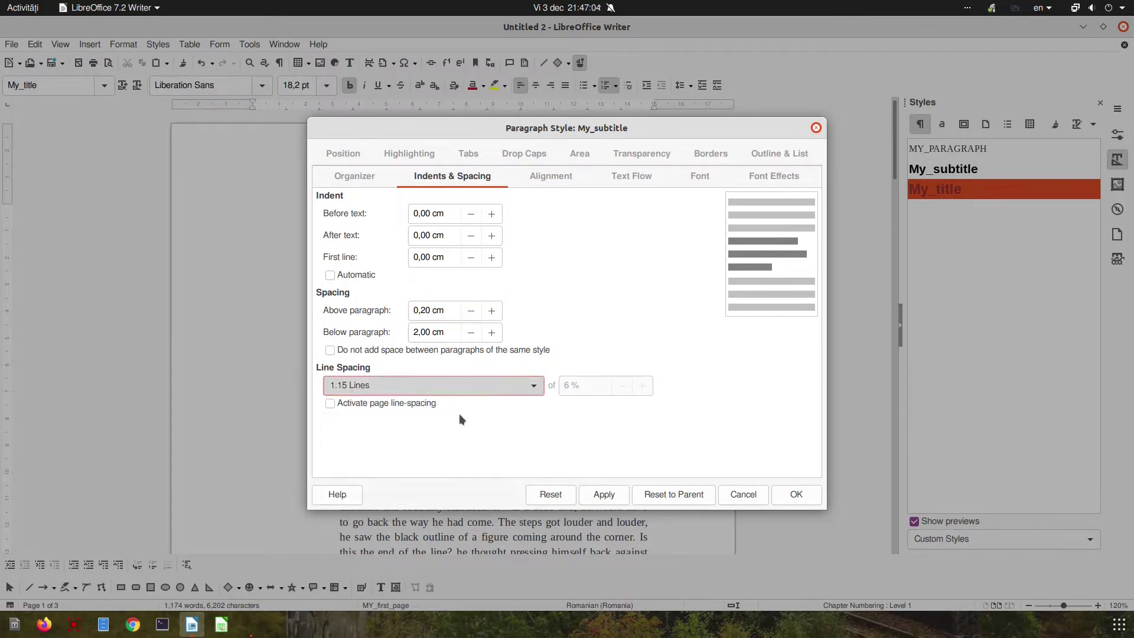
{"action": "left_click", "coordinate": [461, 413]}
{"action": "left_click", "coordinate": [603, 495]}
{"action": "left_click", "coordinate": [796, 495]}
Set the My_subtitle paragraph style's spacing above paragraph to 0,30 cm and apply it.
{"action": "scroll", "coordinate": [573, 335], "scroll_direction": "up", "scroll_amount": 5}
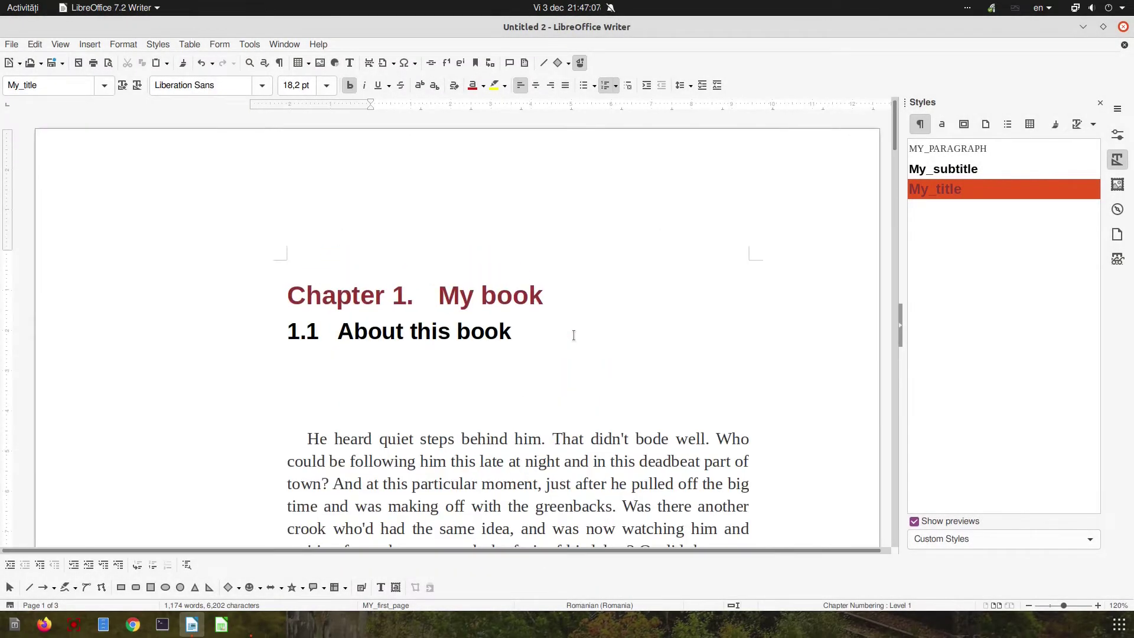
{"action": "left_click_drag", "start_coordinate": [537, 548], "coordinate": [784, 361]}
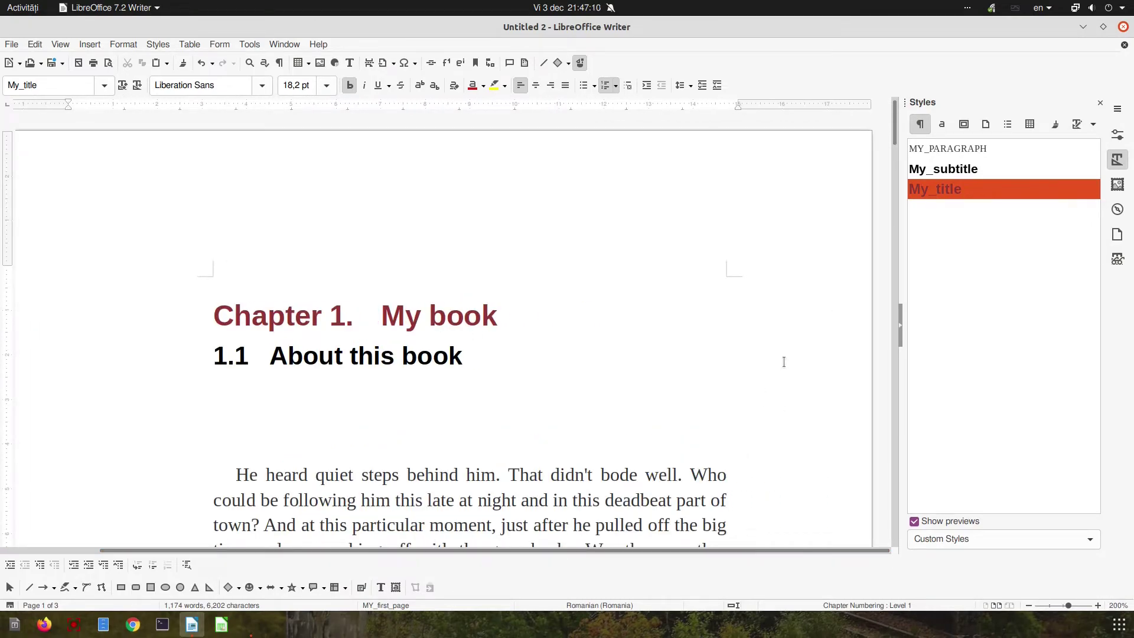
{"action": "right_click", "coordinate": [943, 174]}
{"action": "left_click", "coordinate": [952, 198]}
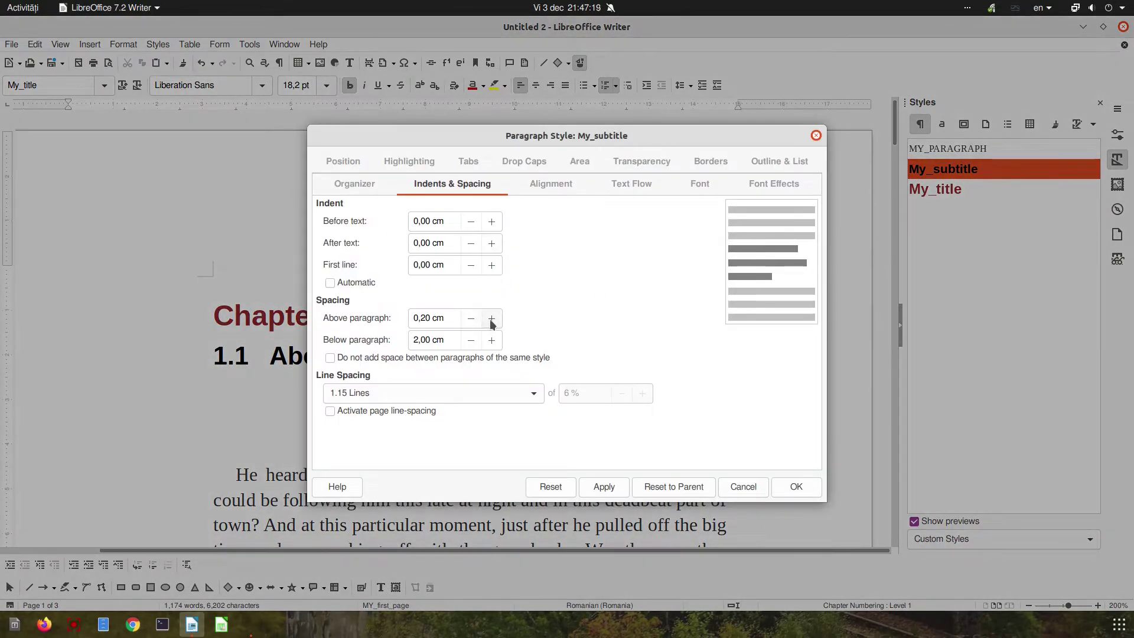
{"action": "left_click", "coordinate": [491, 322]}
{"action": "left_click", "coordinate": [604, 486]}
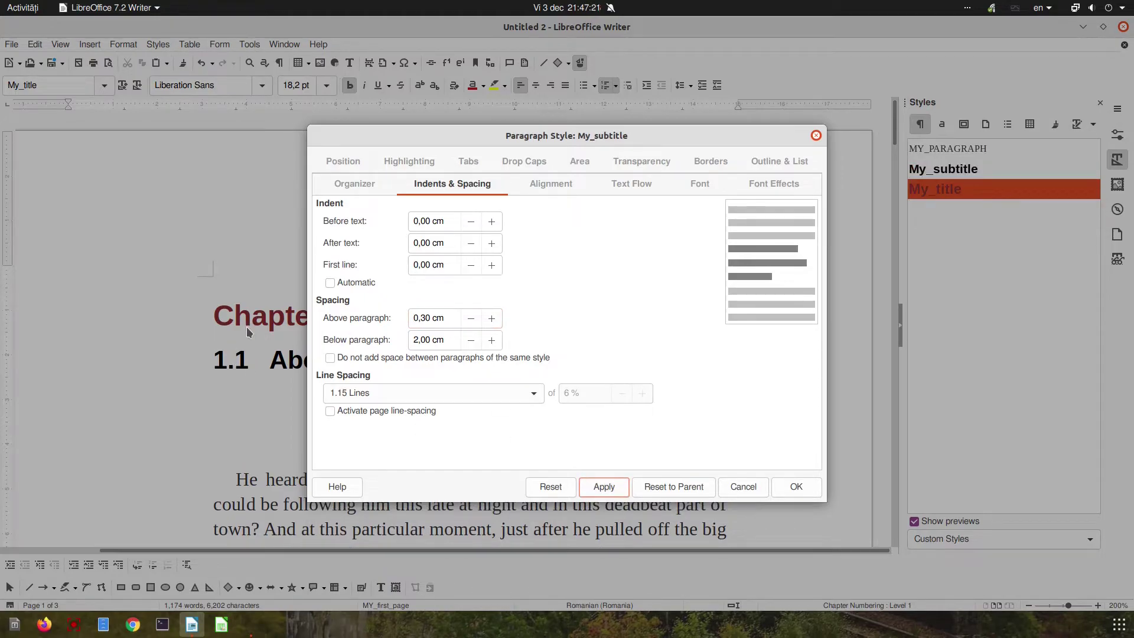
Reduce the My_subtitle style's spacing below paragraph to 0,90 cm and apply it.
{"action": "left_click", "coordinate": [470, 339]}
{"action": "left_click", "coordinate": [471, 340]}
{"action": "left_click", "coordinate": [471, 340]}
{"action": "left_click", "coordinate": [471, 339]}
{"action": "left_click", "coordinate": [601, 486]}
{"action": "left_click", "coordinate": [471, 340]}
{"action": "left_click", "coordinate": [471, 340]}
{"action": "left_click", "coordinate": [470, 339]}
{"action": "left_click", "coordinate": [470, 340]}
{"action": "left_click", "coordinate": [471, 340]}
{"action": "left_click", "coordinate": [604, 486]}
{"action": "left_click", "coordinate": [470, 340]}
{"action": "left_click", "coordinate": [471, 340]}
{"action": "left_click", "coordinate": [602, 485]}
Set the My_subtitle style's line spacing to 1.5 Lines and spacing below paragraph to 0,50 cm, and save the style.
{"action": "left_click", "coordinate": [477, 392]}
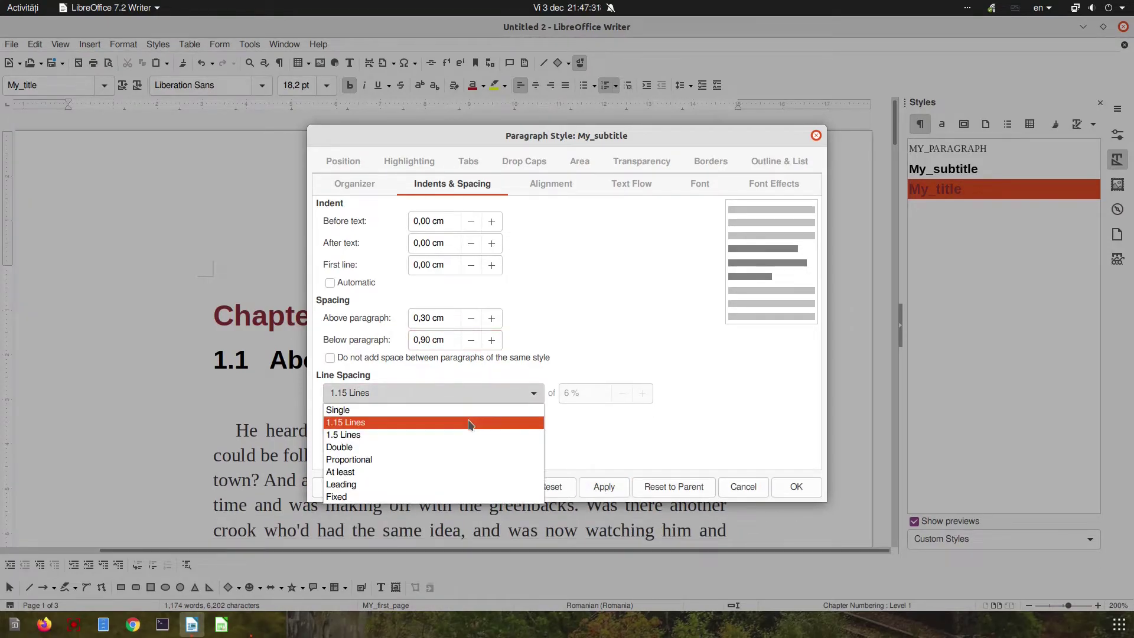
{"action": "left_click", "coordinate": [466, 428]}
{"action": "left_click", "coordinate": [602, 487]}
{"action": "left_click", "coordinate": [470, 339]}
{"action": "left_click", "coordinate": [471, 340]}
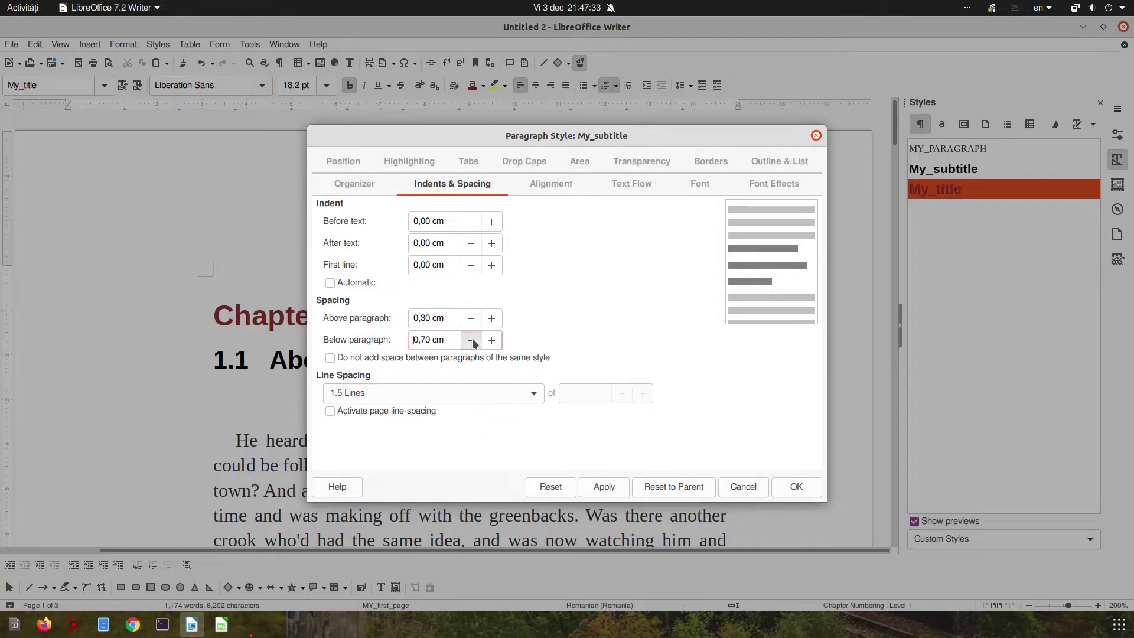
{"action": "left_click", "coordinate": [604, 486]}
{"action": "left_click", "coordinate": [473, 340]}
{"action": "left_click", "coordinate": [472, 340]}
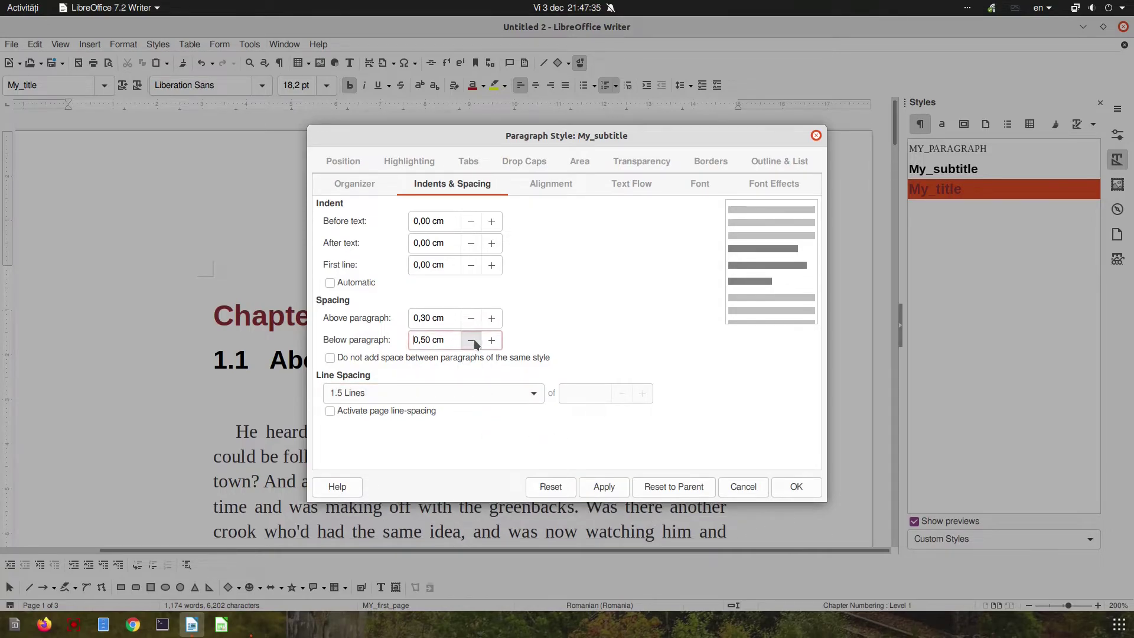
{"action": "left_click", "coordinate": [607, 490]}
{"action": "left_click", "coordinate": [782, 485]}
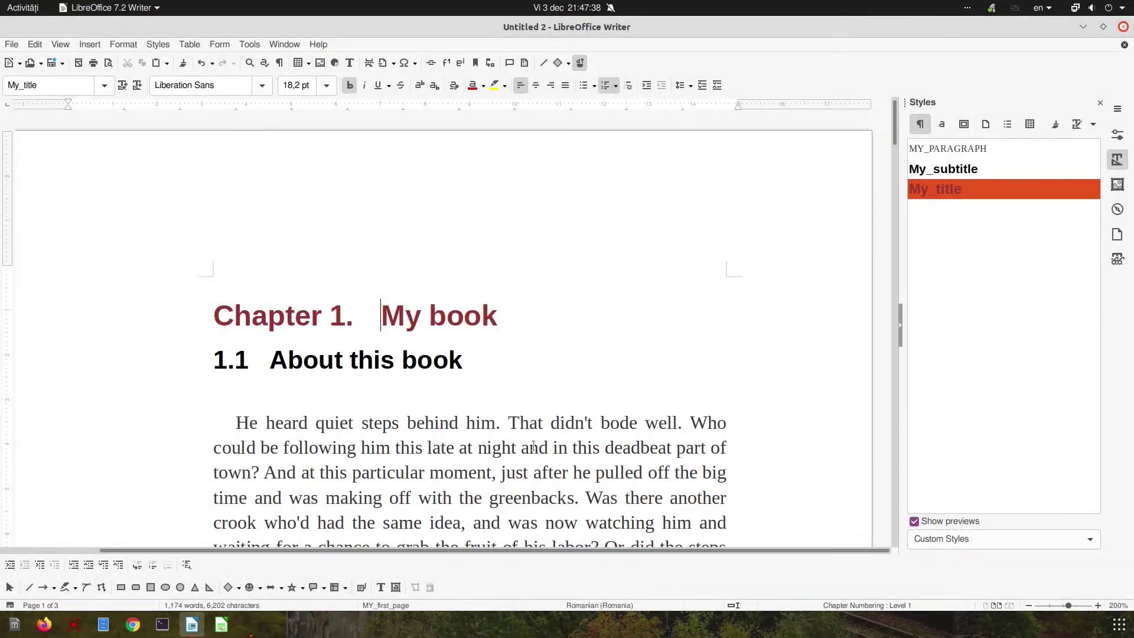
Change the MY_next_page header's bottom border line color to purple and save the page style.
{"action": "scroll", "coordinate": [521, 347], "scroll_direction": "down", "scroll_amount": 4, "text": "ctrl"}
{"action": "scroll", "coordinate": [517, 343], "scroll_direction": "down", "scroll_amount": 8}
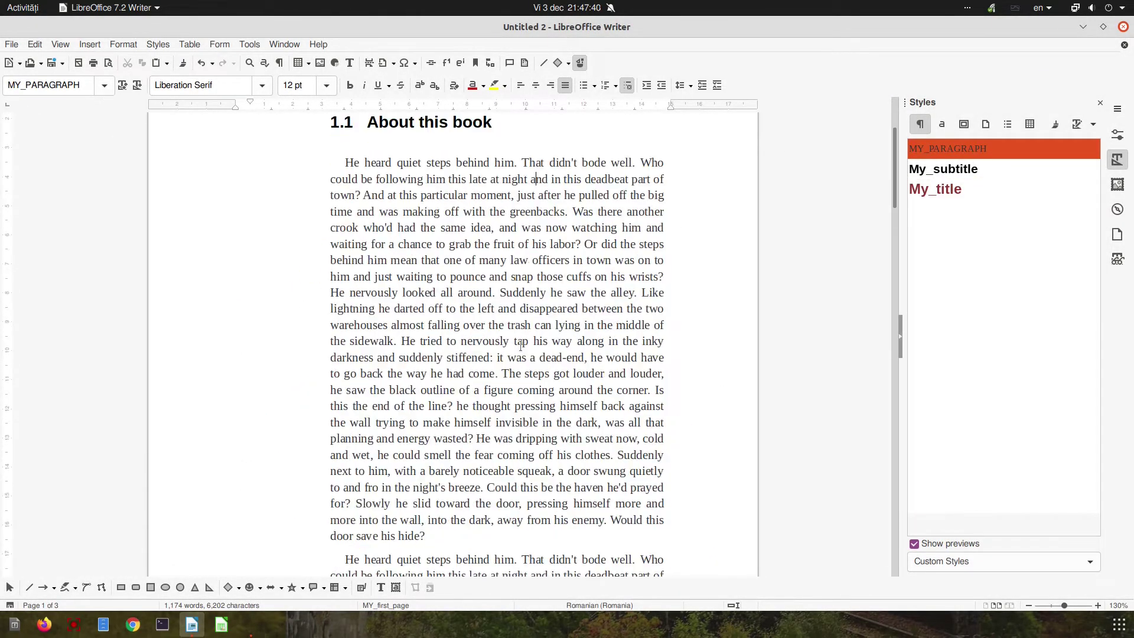
{"action": "scroll", "coordinate": [514, 342], "scroll_direction": "down", "scroll_amount": 10}
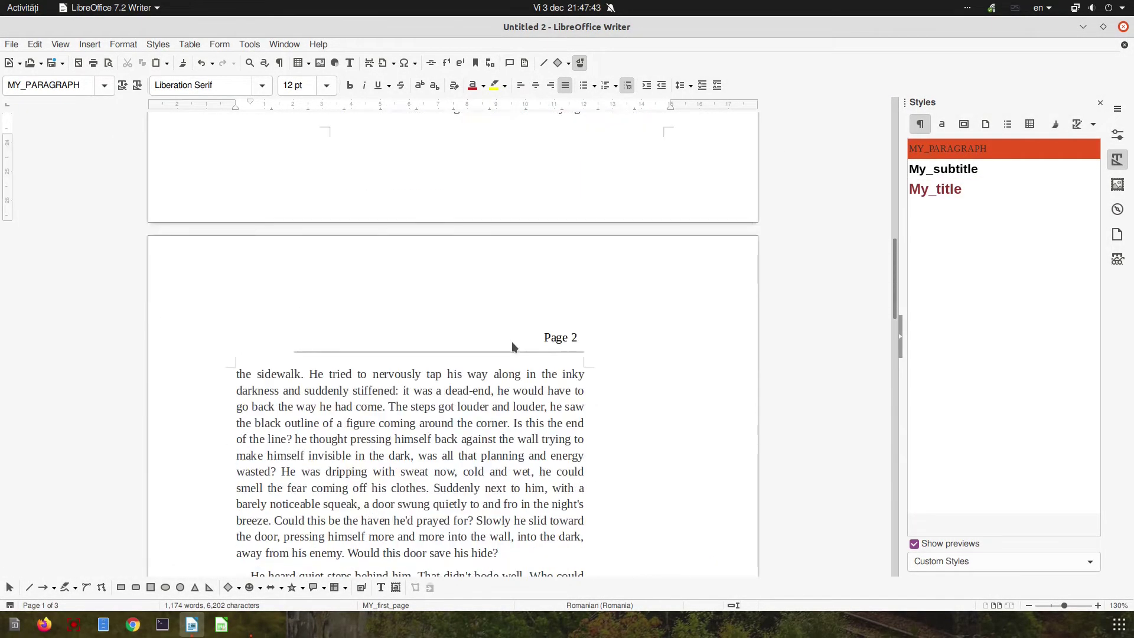
{"action": "left_click", "coordinate": [524, 347]}
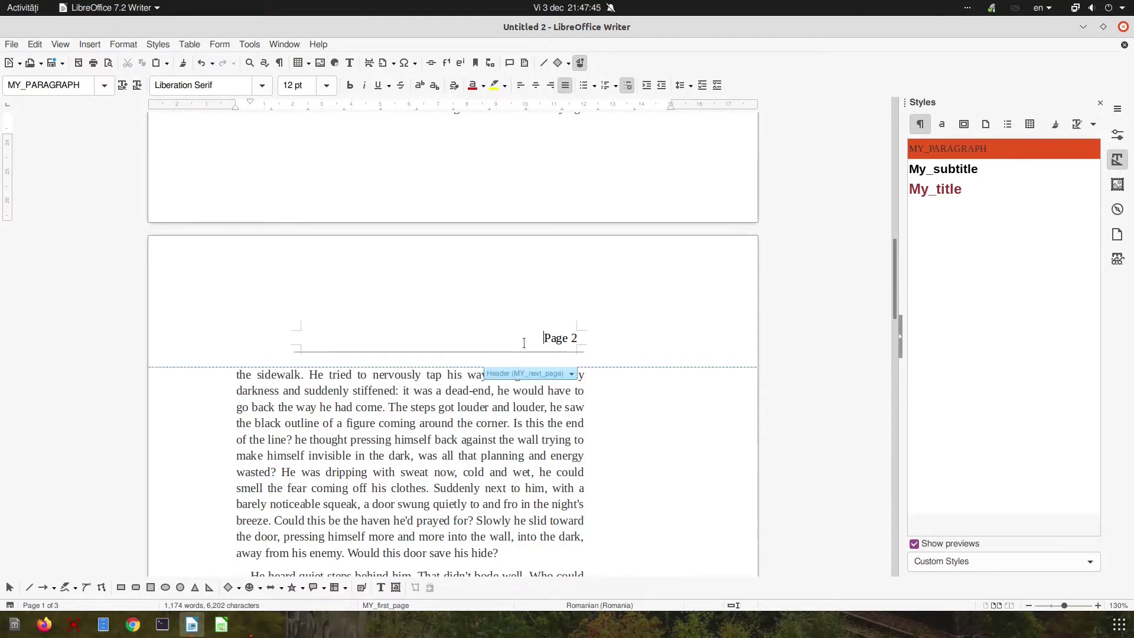
{"action": "right_click", "coordinate": [524, 347]}
{"action": "left_click", "coordinate": [561, 467]}
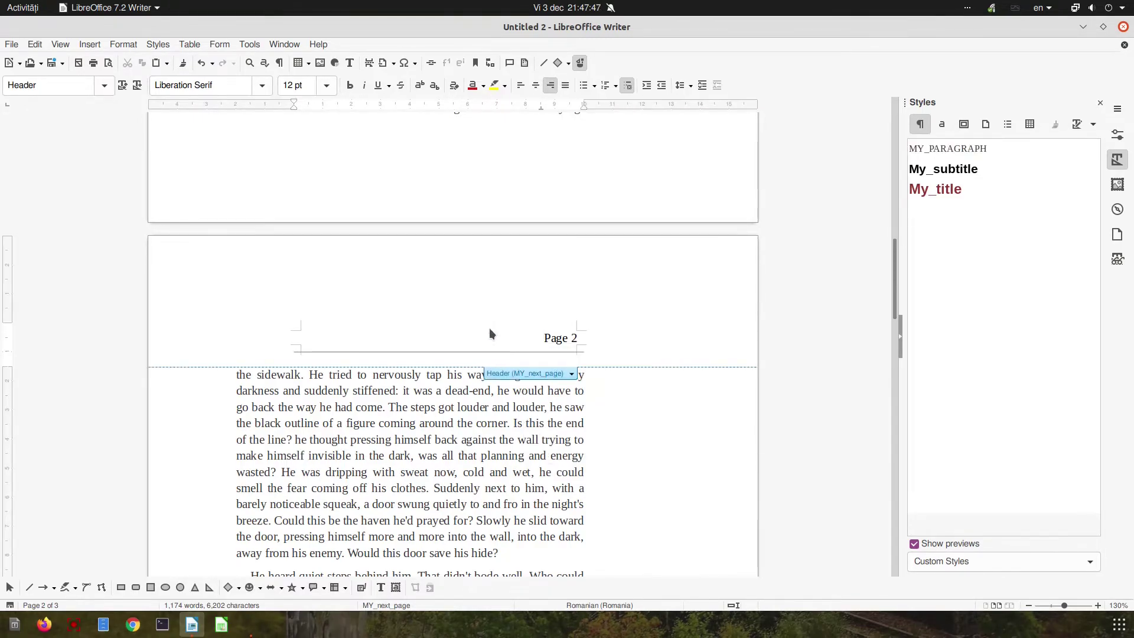
{"action": "left_click", "coordinate": [384, 376]}
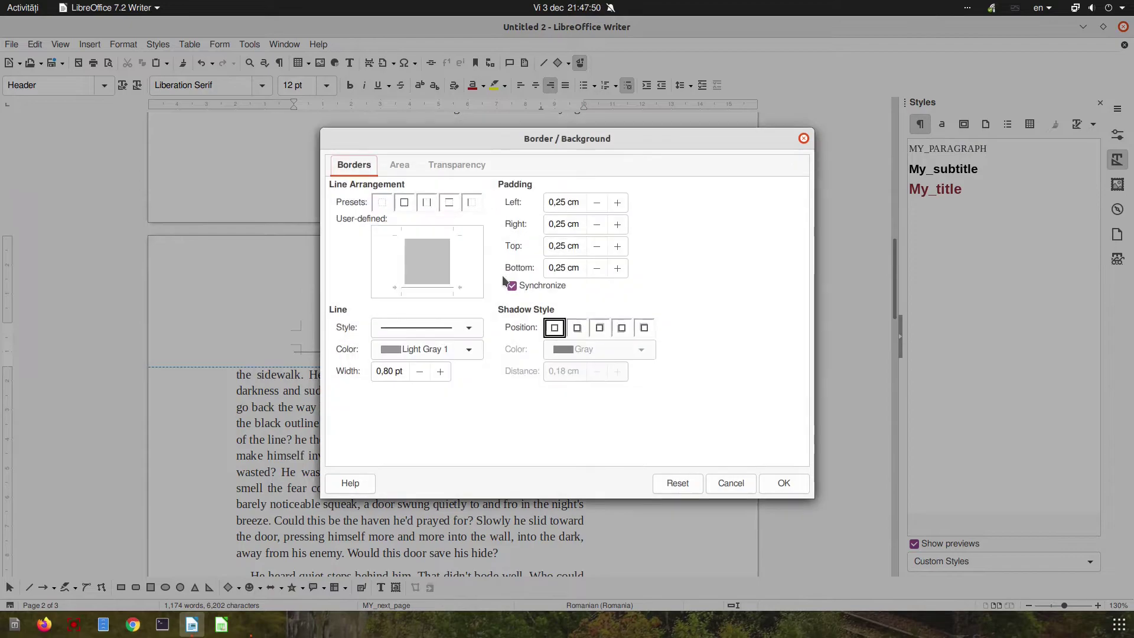
{"action": "left_click", "coordinate": [460, 343]}
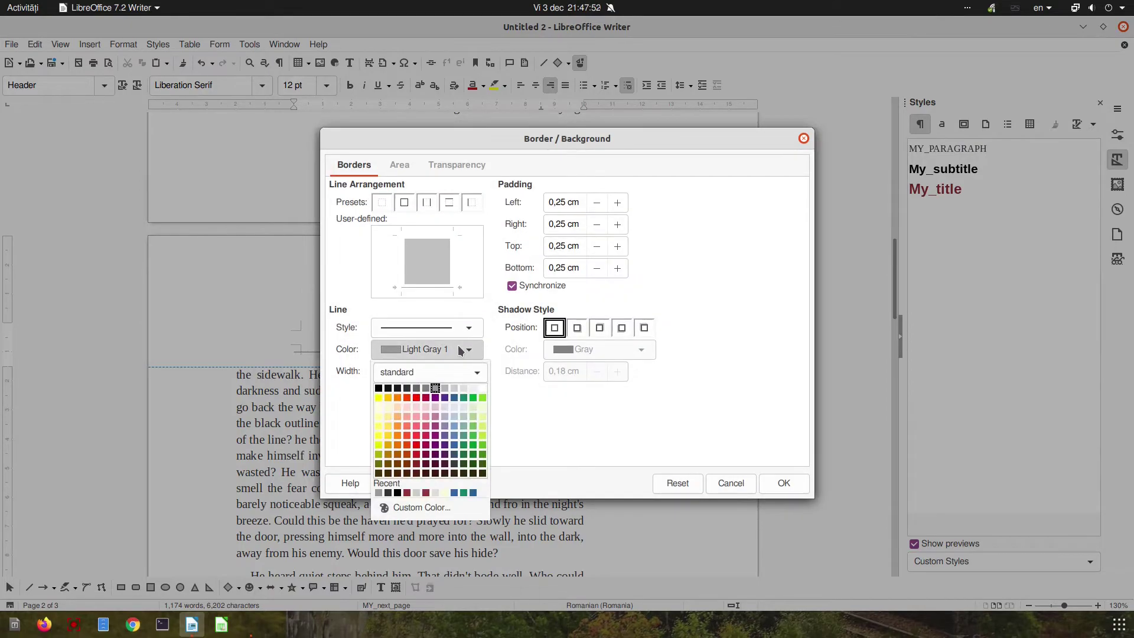
{"action": "left_click", "coordinate": [434, 394]}
{"action": "left_click", "coordinate": [441, 167]}
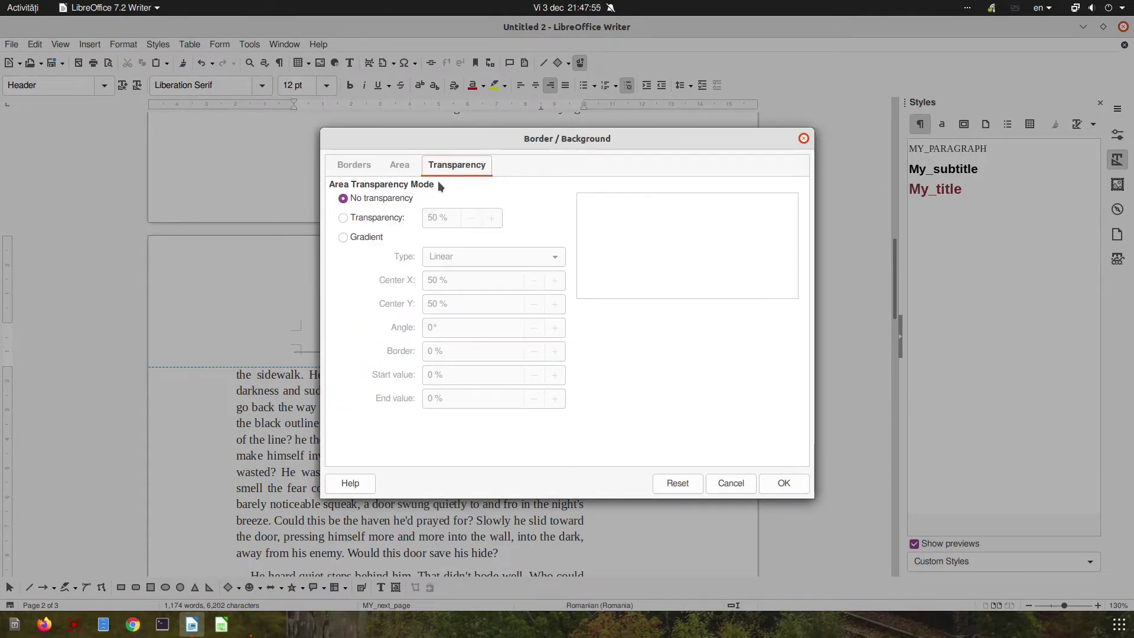
{"action": "left_click", "coordinate": [354, 217]}
{"action": "left_click", "coordinate": [783, 483]}
{"action": "left_click", "coordinate": [678, 483]}
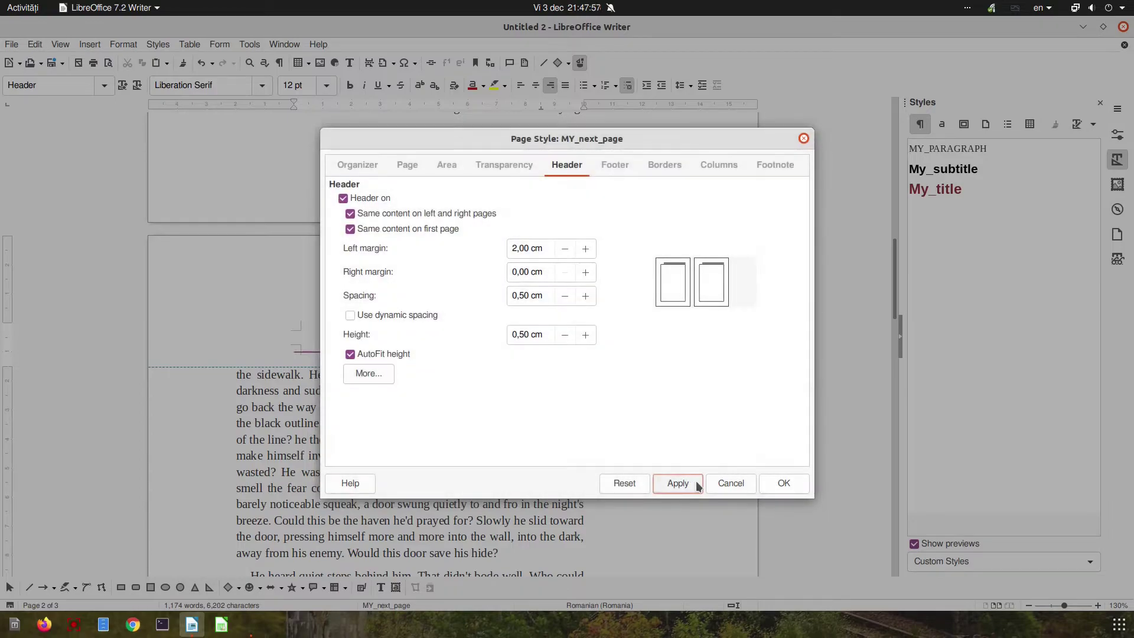
{"action": "left_click", "coordinate": [784, 483]}
{"action": "left_click", "coordinate": [528, 421]}
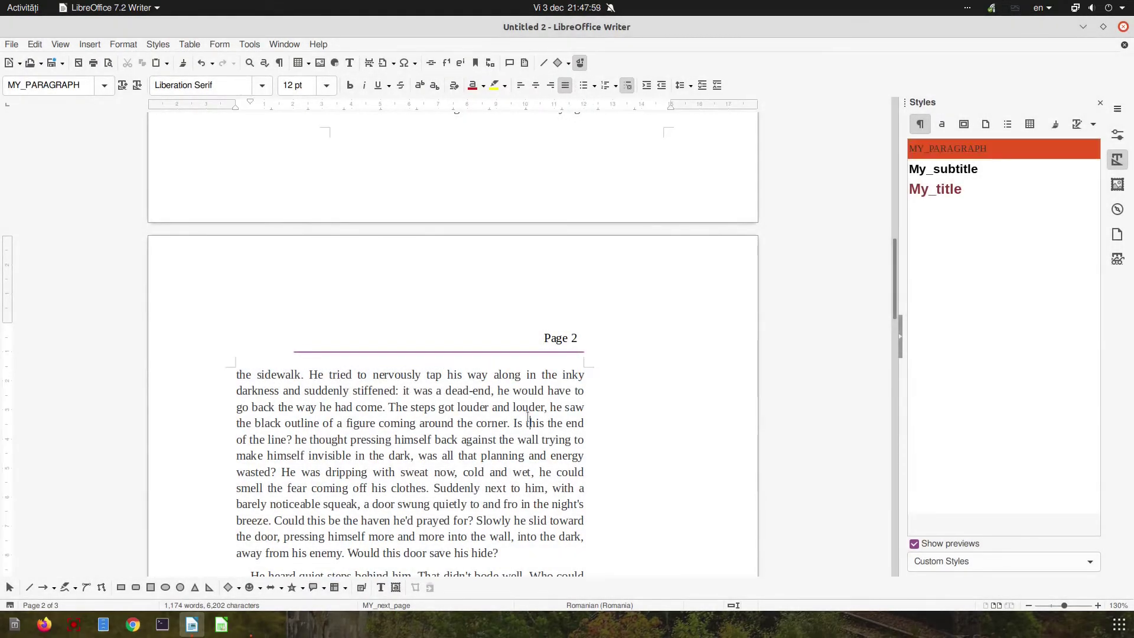
Make the page-number text in the page 2 header purple and bold, and check the pages in print preview.
{"action": "triple_click", "coordinate": [541, 339]}
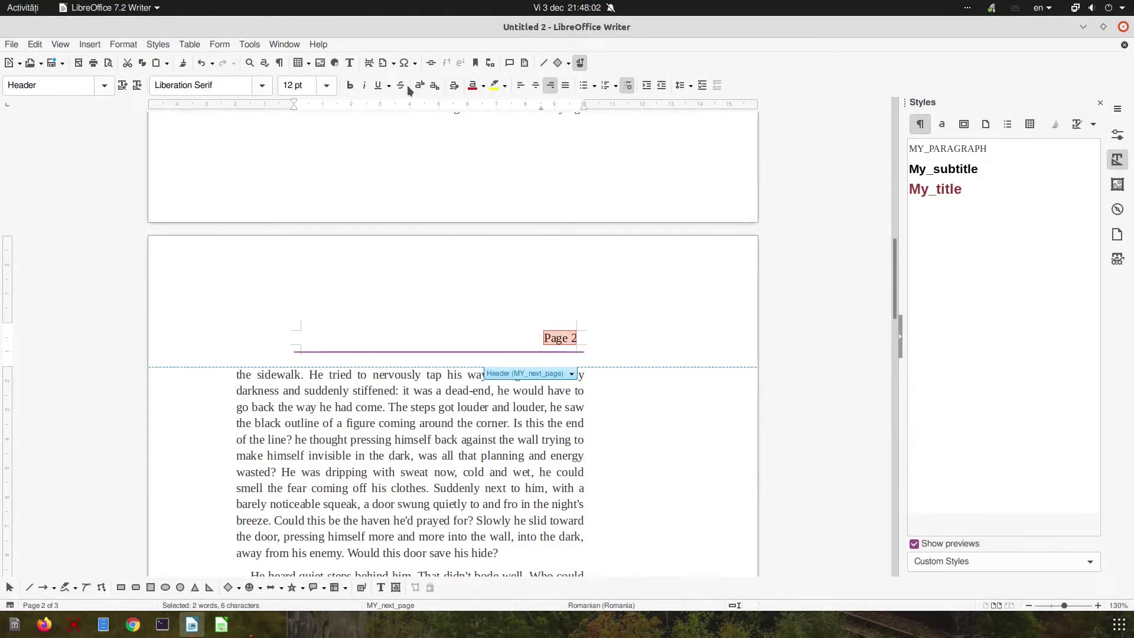
{"action": "left_click", "coordinate": [483, 86]}
{"action": "left_click", "coordinate": [518, 240]}
{"action": "left_click", "coordinate": [350, 85]}
{"action": "left_click", "coordinate": [525, 389]}
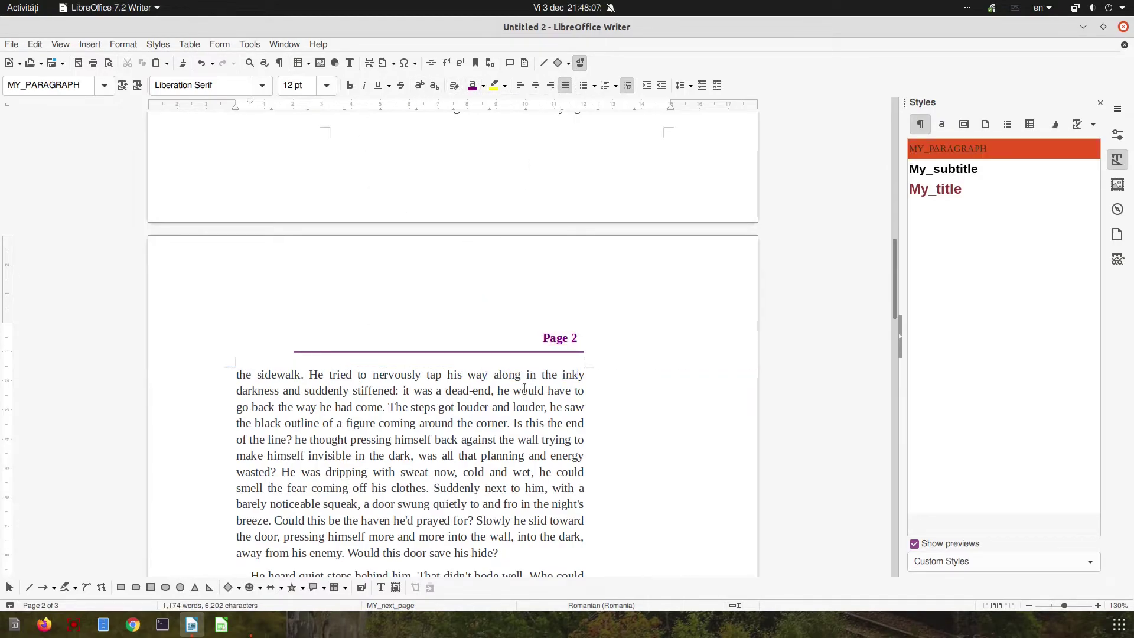
{"action": "key", "text": "ctrl+shift+o"}
{"action": "right_click", "coordinate": [493, 388]}
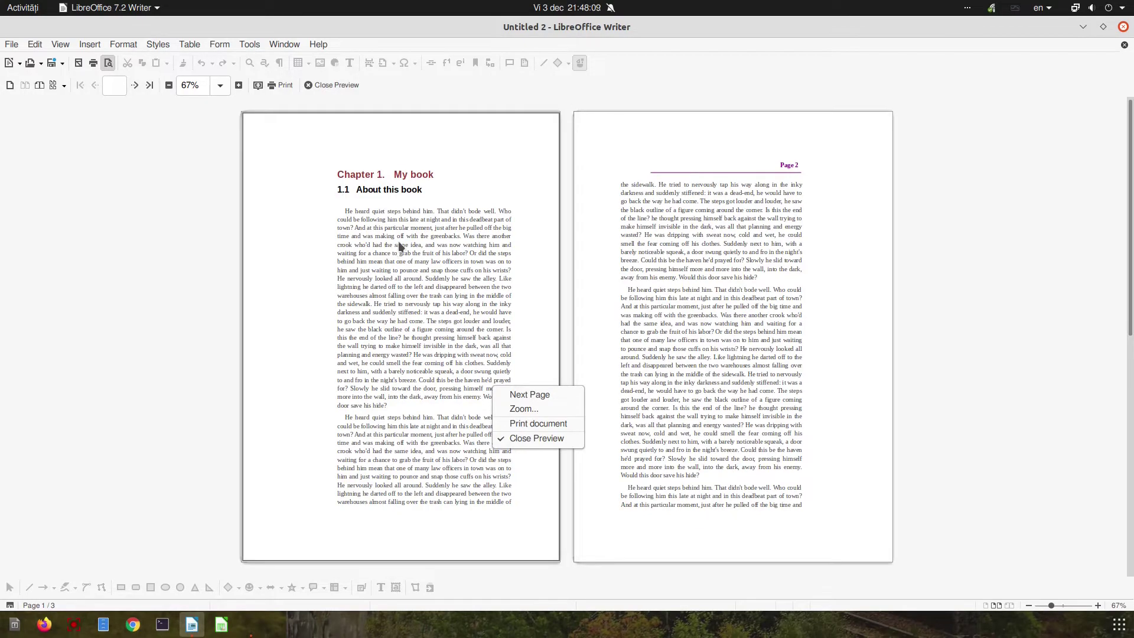
{"action": "left_click", "coordinate": [338, 80]}
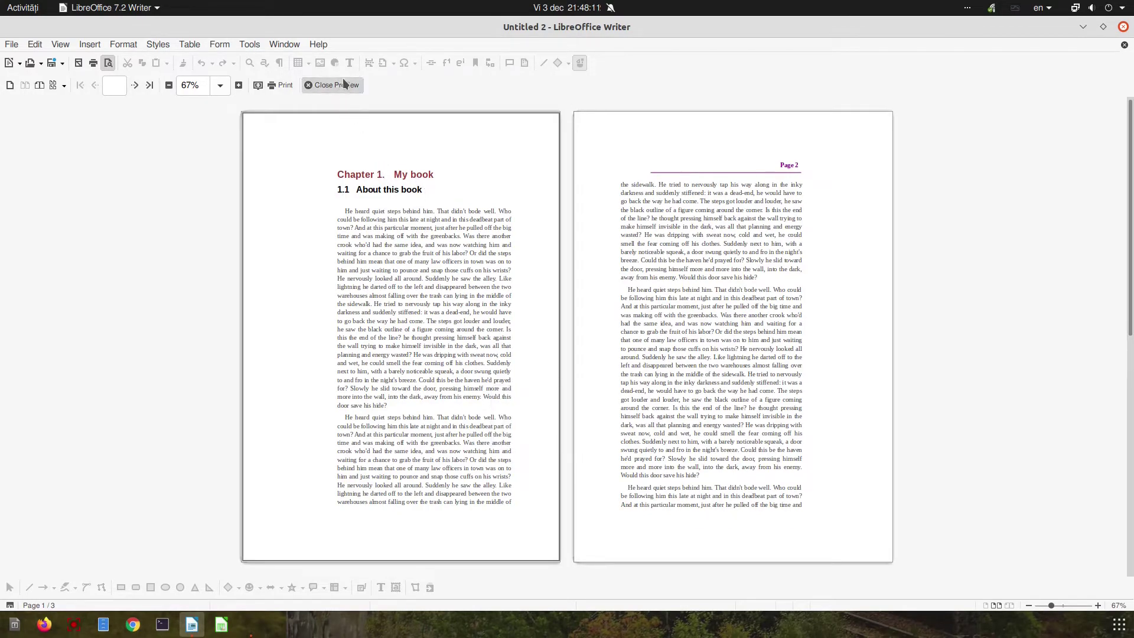
{"action": "key", "text": "Escape"}
Set the My_title paragraph style's font color to purple and save the style.
{"action": "right_click", "coordinate": [985, 193]}
{"action": "key", "text": "Escape"}
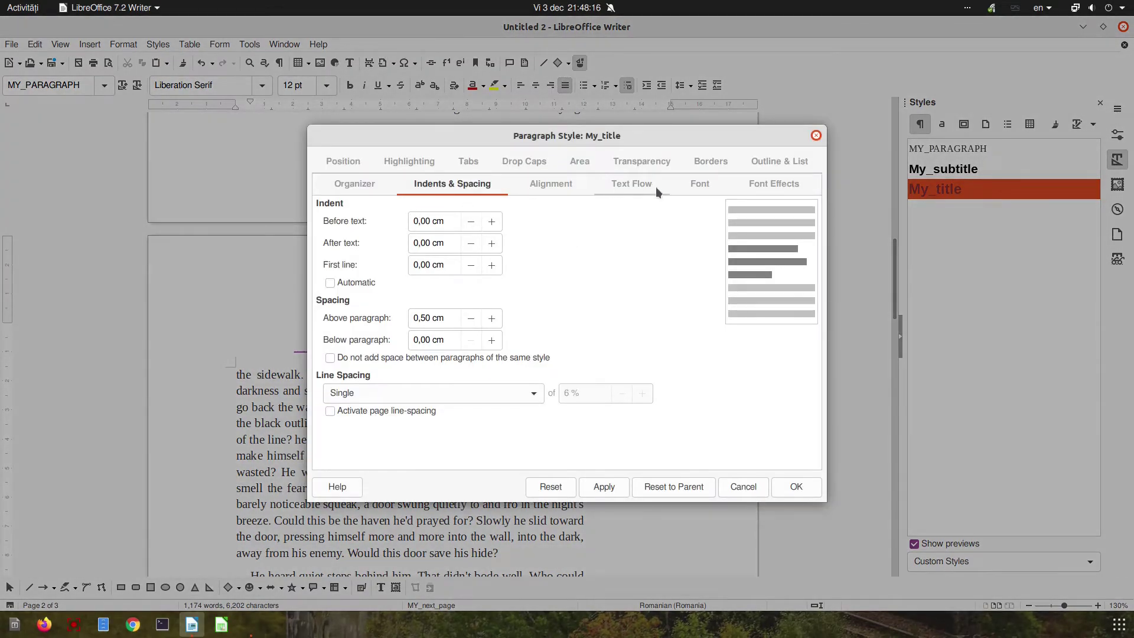
{"action": "left_click", "coordinate": [699, 184]}
{"action": "left_click", "coordinate": [762, 183]}
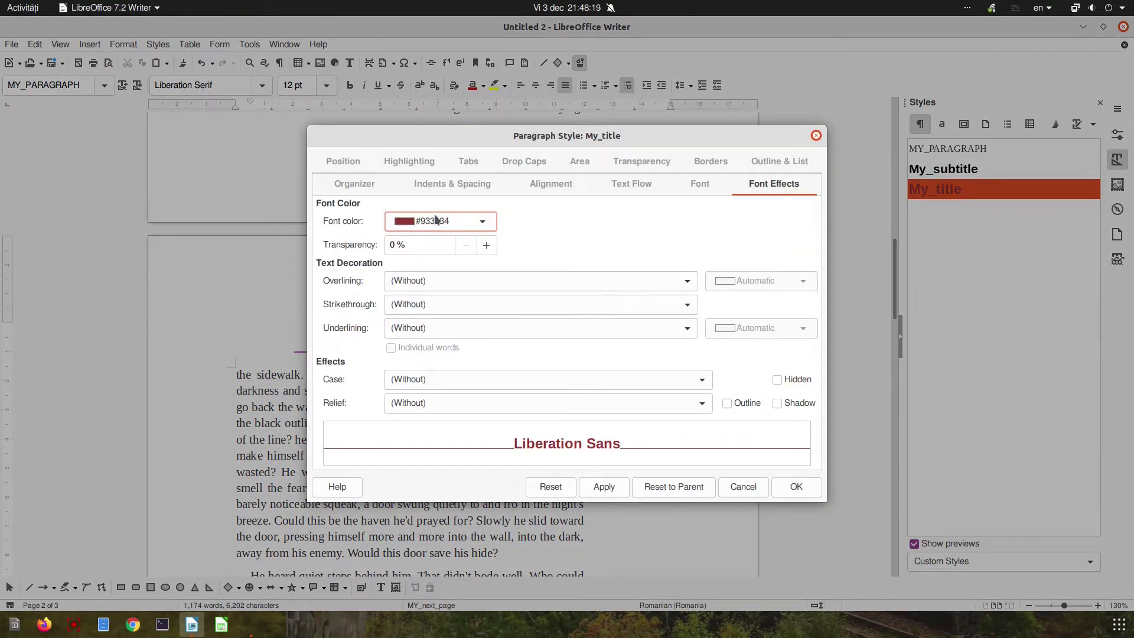
{"action": "left_click", "coordinate": [435, 219]}
{"action": "left_click", "coordinate": [455, 291]}
{"action": "left_click", "coordinate": [604, 487]}
{"action": "left_click", "coordinate": [779, 488]}
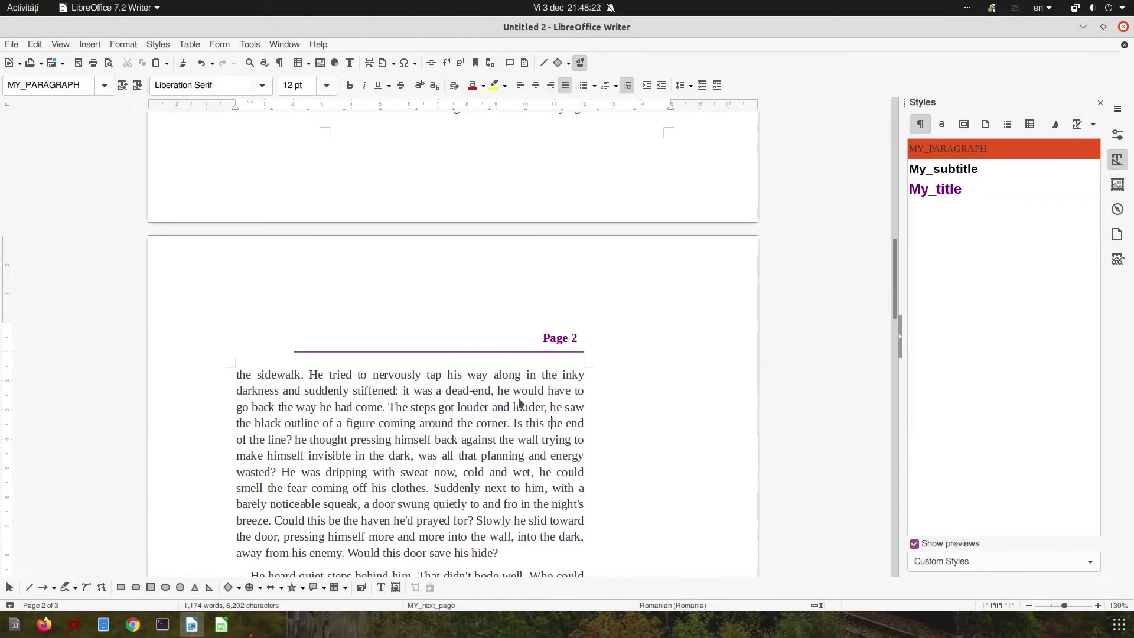
Examine the chapter headings and page headers across all pages in print preview and in the document.
{"action": "key", "text": "ctrl+shift+o"}
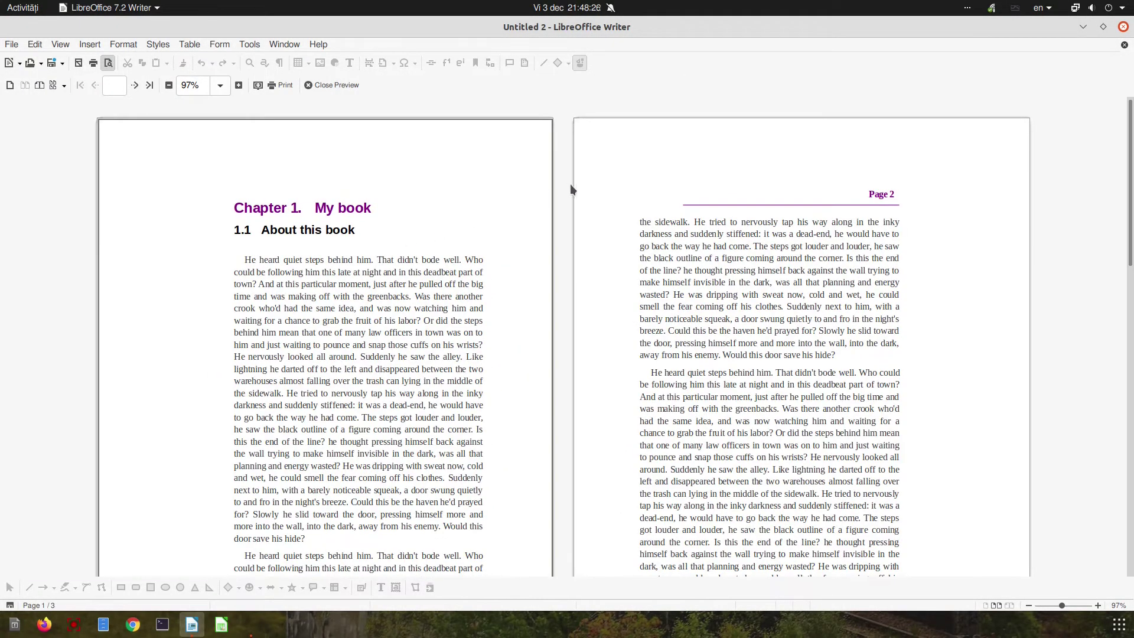
{"action": "scroll", "coordinate": [695, 248], "scroll_direction": "down", "scroll_amount": 5}
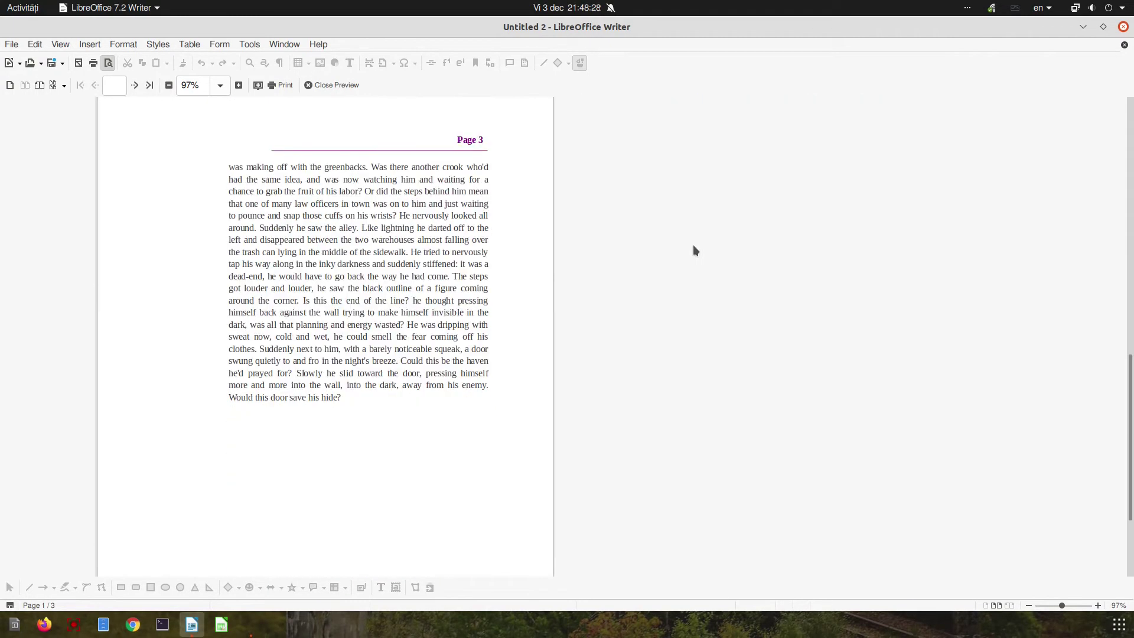
{"action": "scroll", "coordinate": [535, 273], "scroll_direction": "up", "scroll_amount": 5}
{"action": "left_click", "coordinate": [341, 90]}
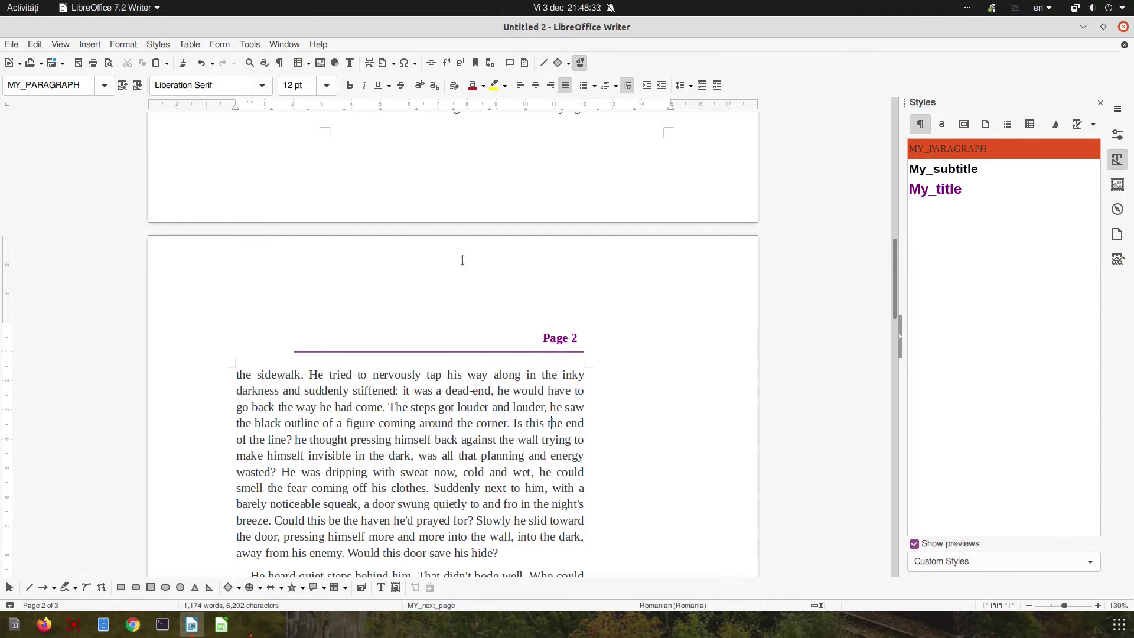
{"action": "scroll", "coordinate": [462, 259], "scroll_direction": "down", "scroll_amount": 5, "text": "ctrl"}
{"action": "left_click", "coordinate": [387, 286]}
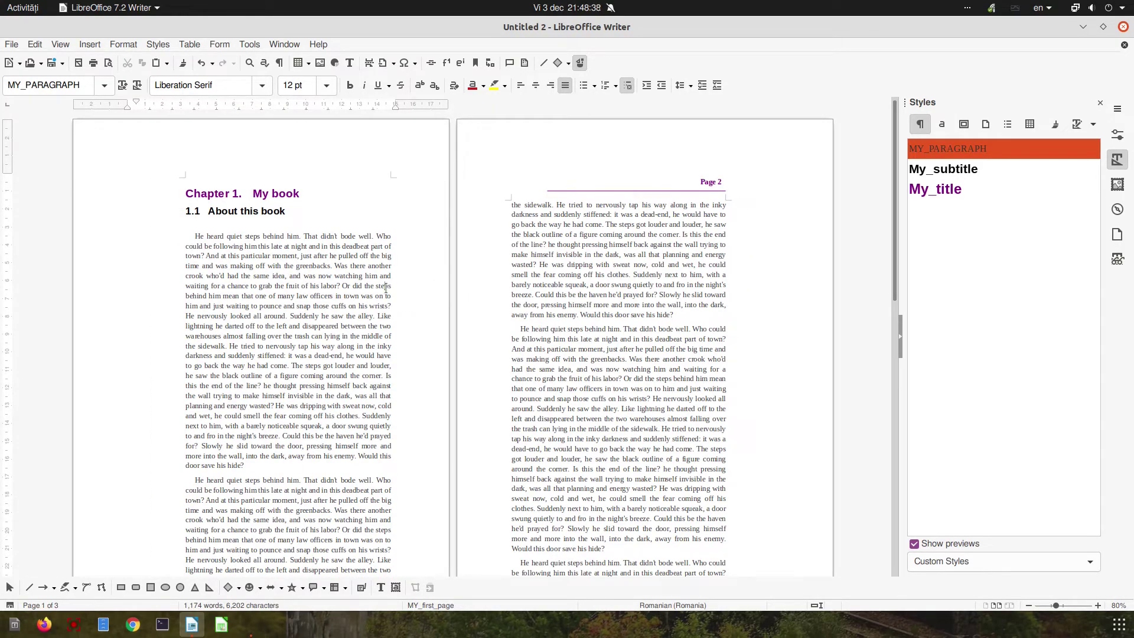
{"action": "scroll", "coordinate": [621, 234], "scroll_direction": "down", "scroll_amount": 12}
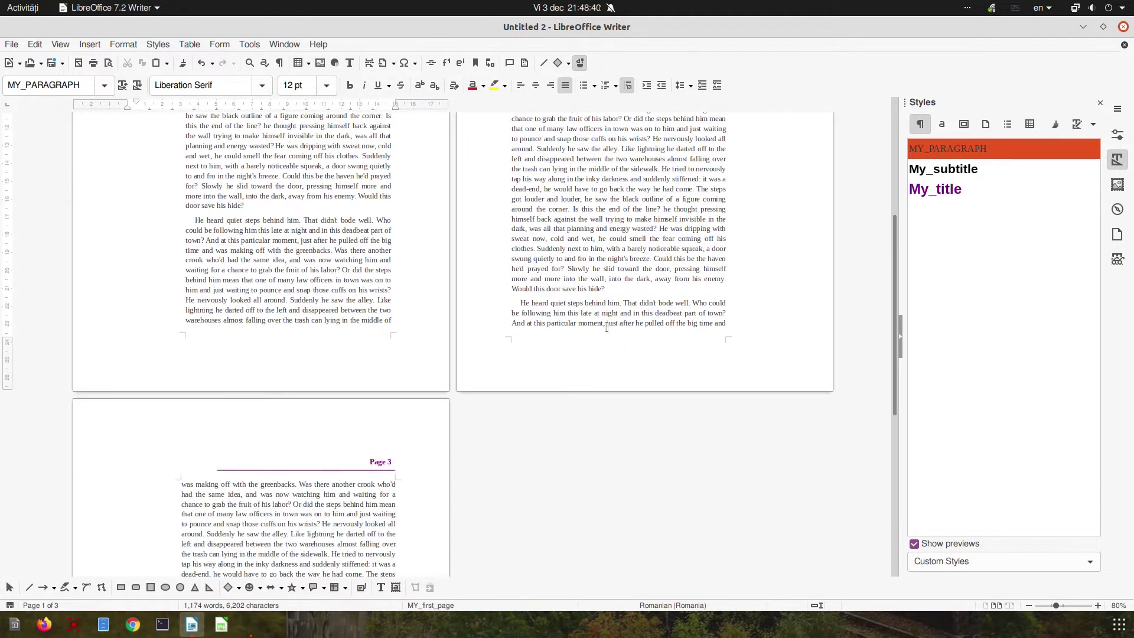
Replace the text on the document's last line with "This would be the next chapter title" and apply the My_title style to it.
{"action": "left_click", "coordinate": [262, 433]}
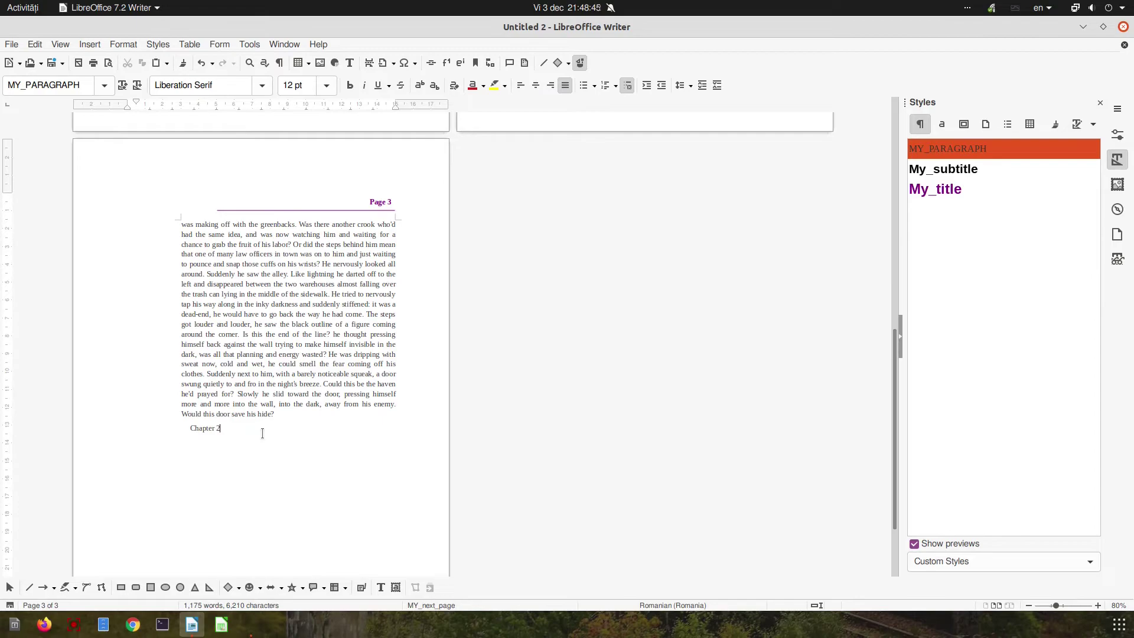
{"action": "key", "text": "BackSpace"}
{"action": "key", "text": "BackSpace"}
{"action": "key", "text": "BackSpace"}
{"action": "type", "text": "This would be"}
{"action": "scroll", "coordinate": [262, 433], "scroll_direction": "up", "scroll_amount": 4, "text": "ctrl"}
{"action": "type", "text": "the next ch"}
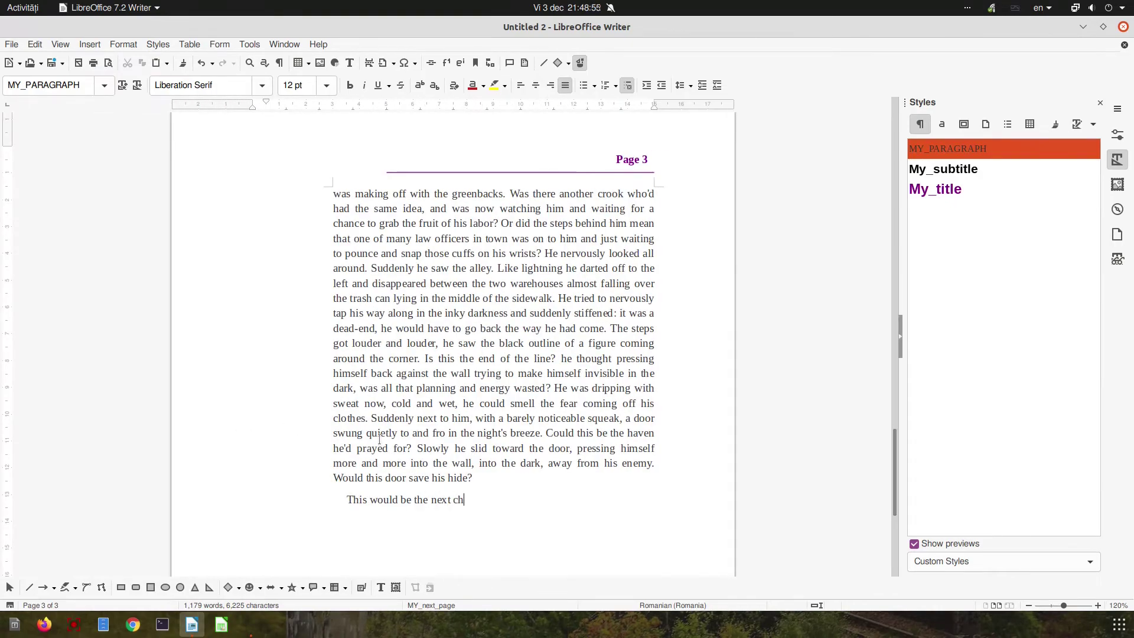
{"action": "type", "text": "ppter title"}
{"action": "double_click", "coordinate": [944, 189]}
Add a "Subtitle" heading under the second chapter title and paste the copied body text below it.
{"action": "key", "text": "Return"}
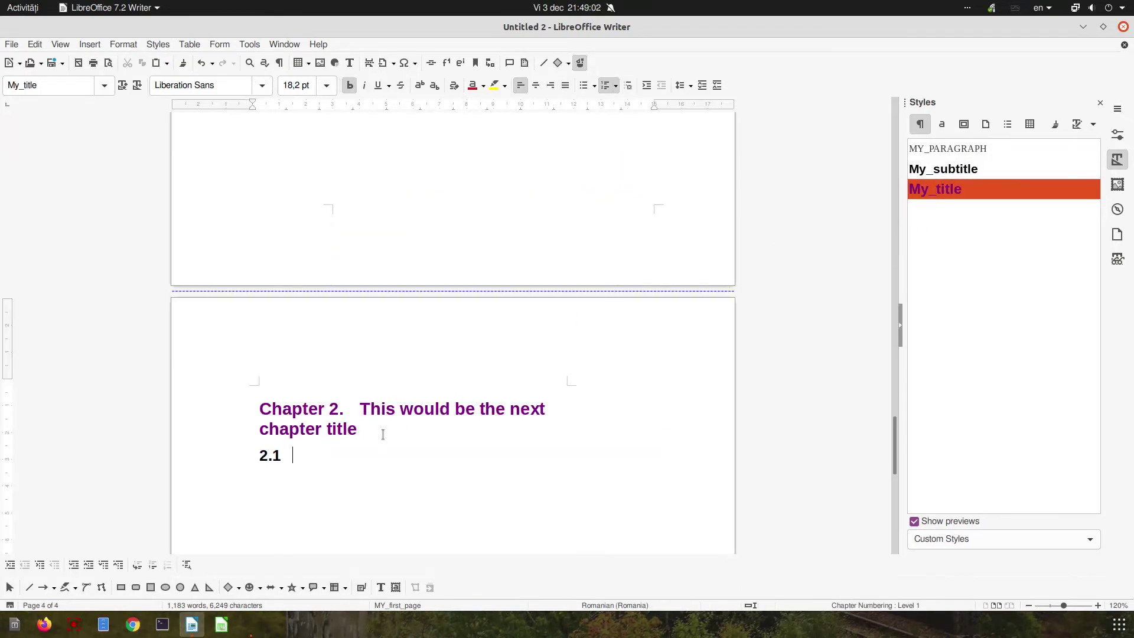
{"action": "type", "text": "Subtuit"}
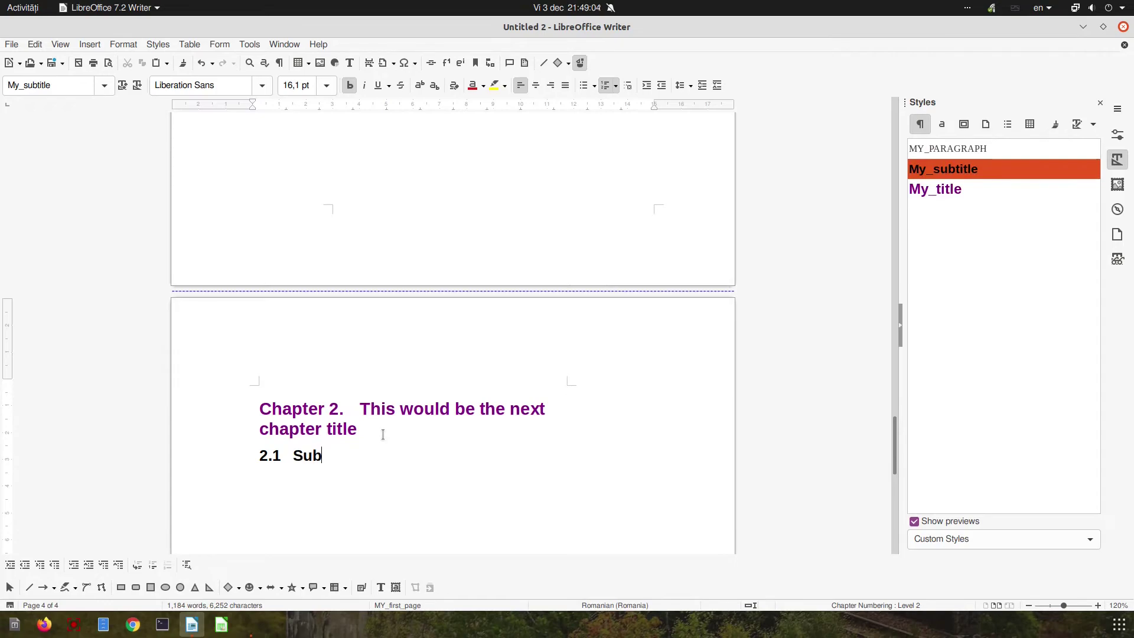
{"action": "key", "text": "BackSpace"}
{"action": "key", "text": "BackSpace"}
{"action": "type", "text": "itle"}
{"action": "key", "text": "BackSpace"}
{"action": "key", "text": "BackSpace"}
{"action": "type", "text": "le"}
{"action": "key", "text": "ctrl+v"}
Add the line "Another subtitle" after the second chapter's pasted text and apply the My_subtitle style to it.
{"action": "scroll", "coordinate": [384, 377], "scroll_direction": "up", "scroll_amount": 5}
{"action": "scroll", "coordinate": [385, 376], "scroll_direction": "down", "scroll_amount": 5}
{"action": "type", "text": "Ano"}
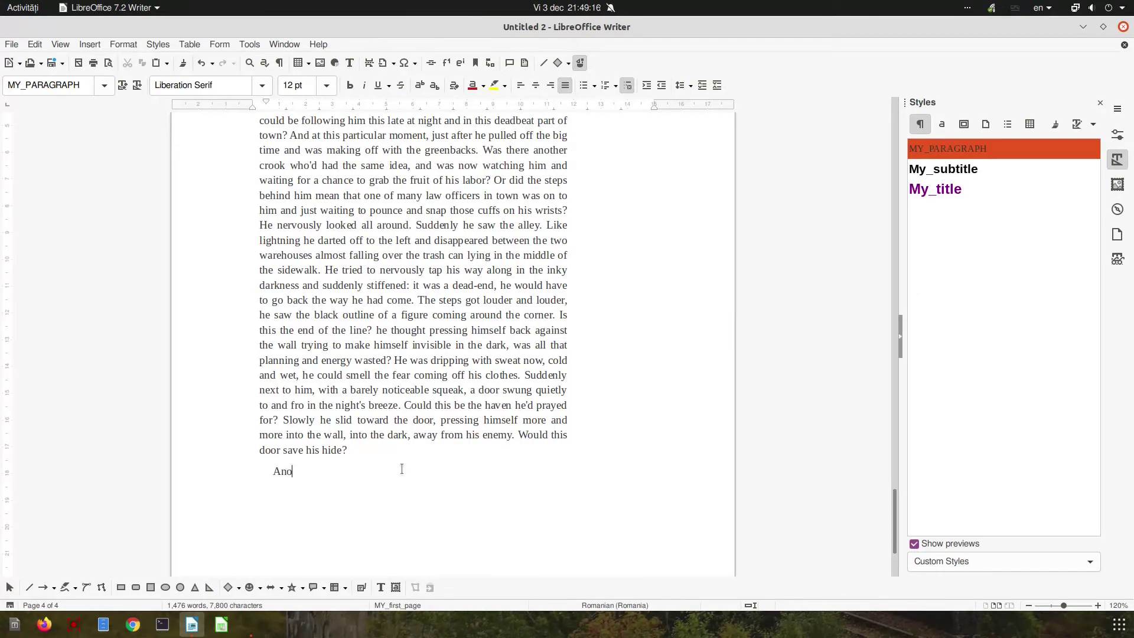
{"action": "type", "text": "ther subtitle"}
{"action": "key", "text": "ctrl+2"}
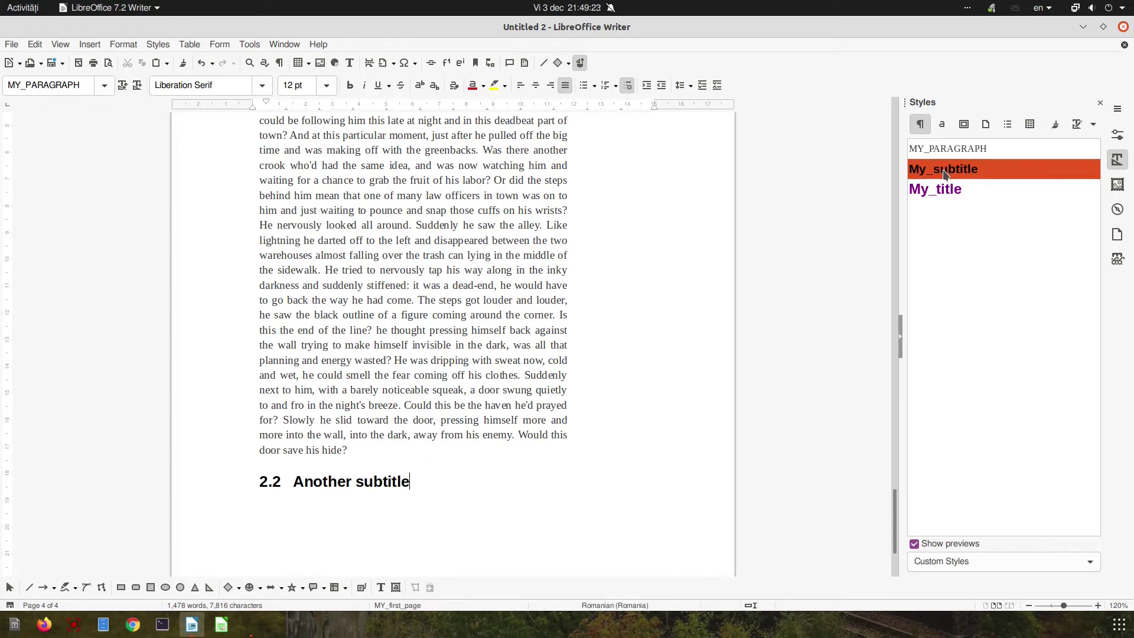
Paste the copied body text in a new paragraph beneath the "Another subtitle" heading.
{"action": "key", "text": "Return"}
{"action": "key", "text": "ctrl+v"}
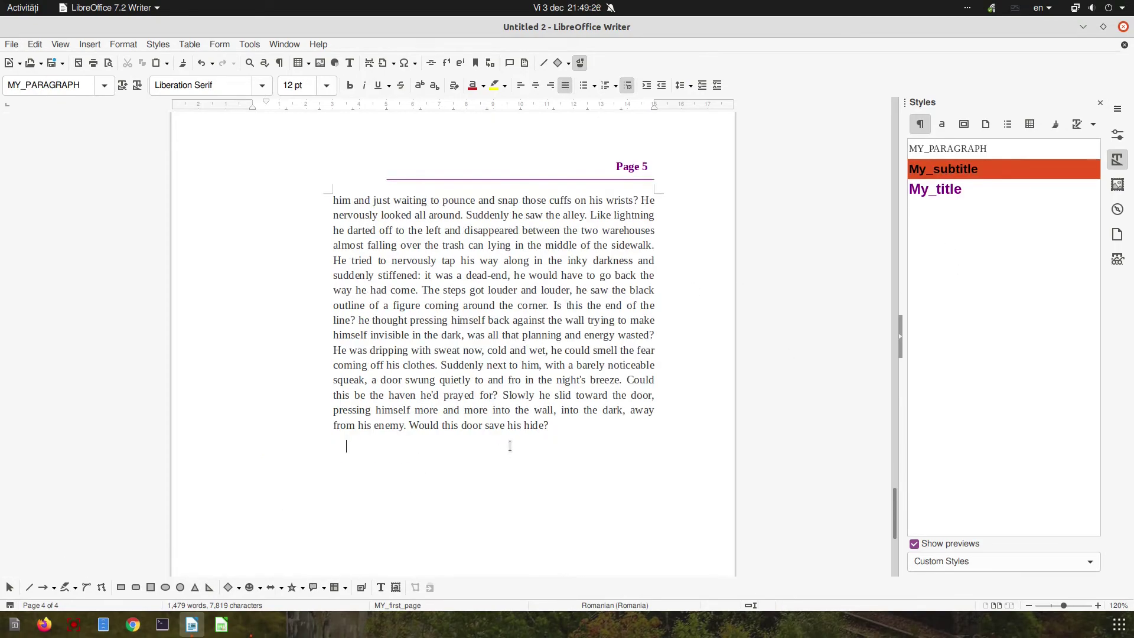
{"action": "scroll", "coordinate": [509, 446], "scroll_direction": "up", "scroll_amount": 4}
{"action": "scroll", "coordinate": [443, 303], "scroll_direction": "down", "scroll_amount": 3, "text": "ctrl"}
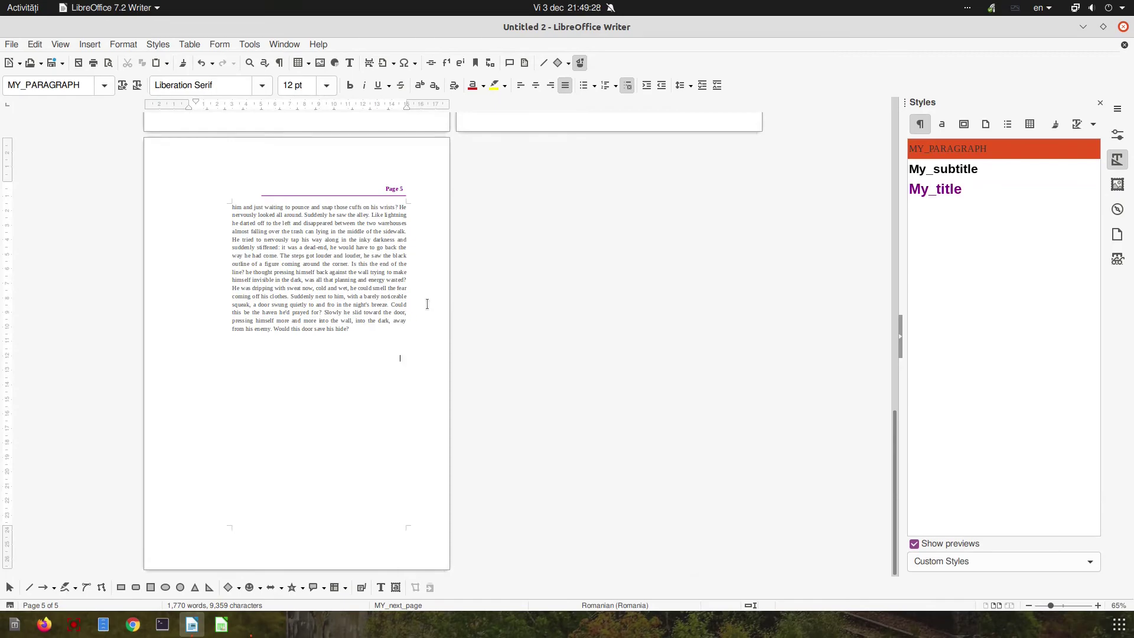